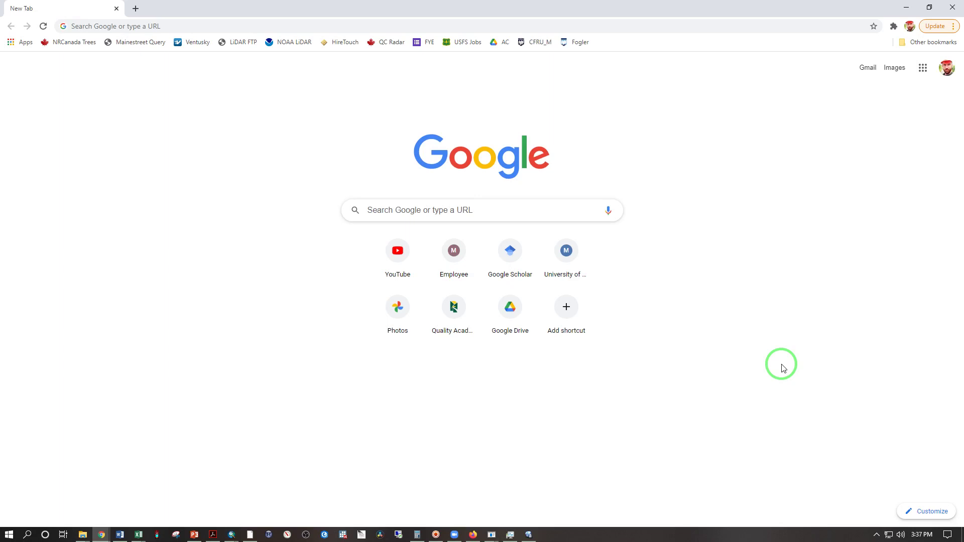
Open the NOAA LiDAR viewer and zoom from the whole US to Grafton Notch State Park, Maine.
left_click(292, 44)
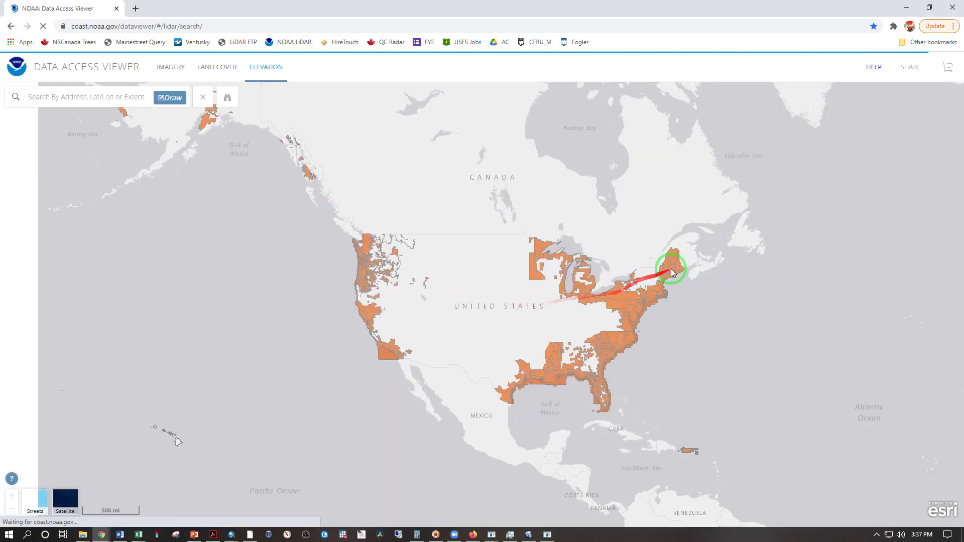
scroll(678, 256, "up", 3)
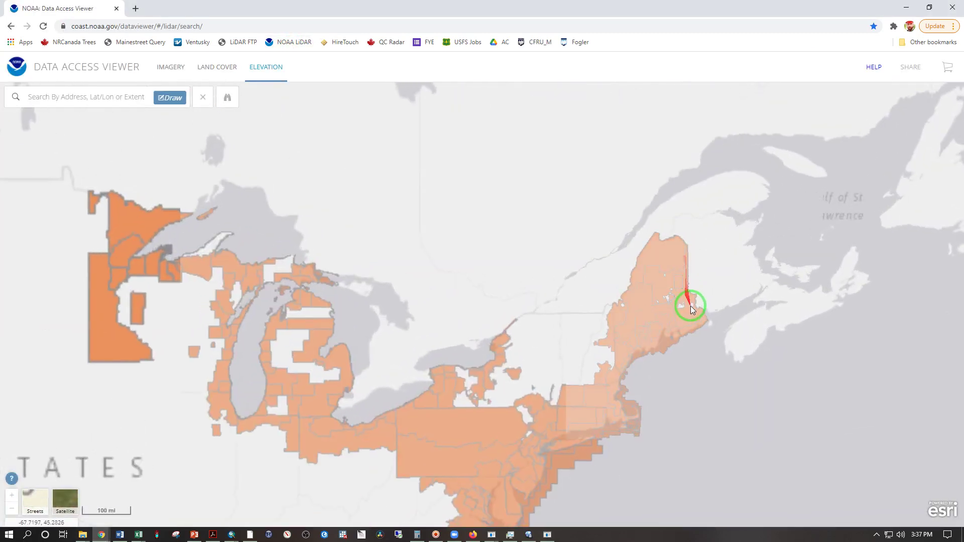
scroll(698, 317, "up", 1)
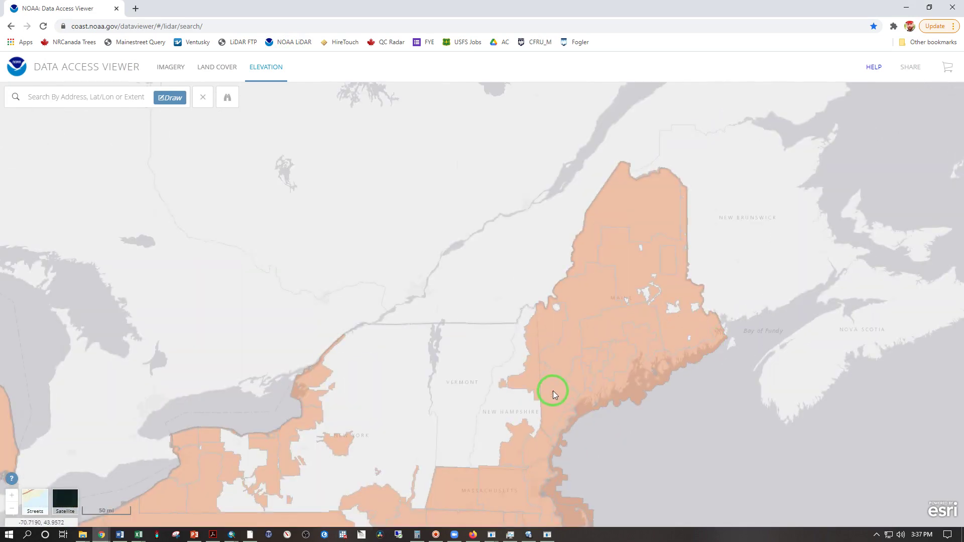
scroll(556, 369, "up", 3)
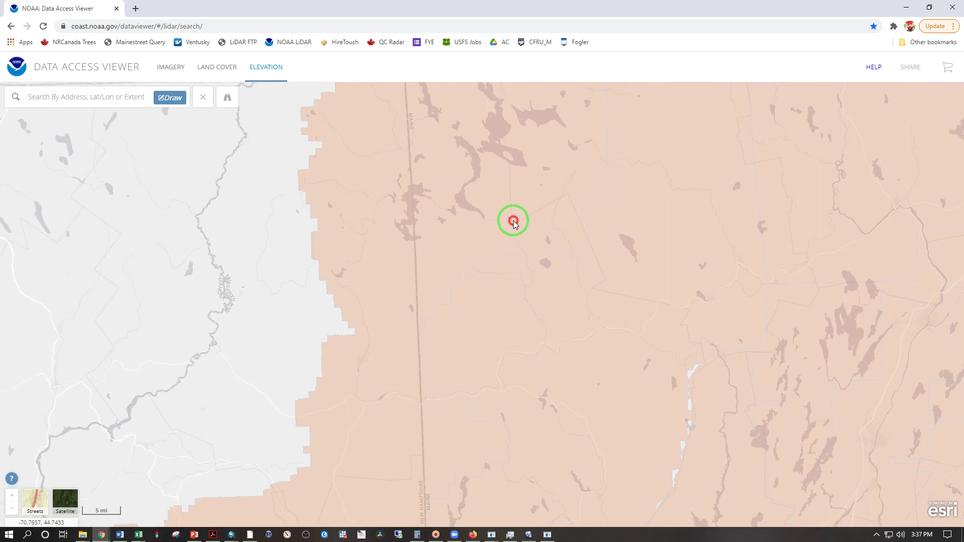
left_click_drag(513, 222, 447, 319)
left_click_drag(447, 318, 448, 319)
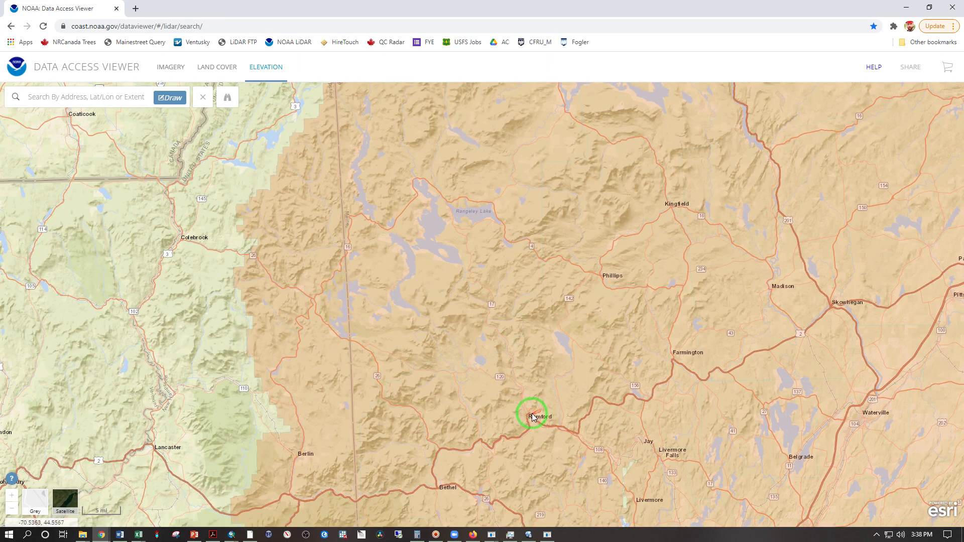
scroll(533, 416, "up", 2)
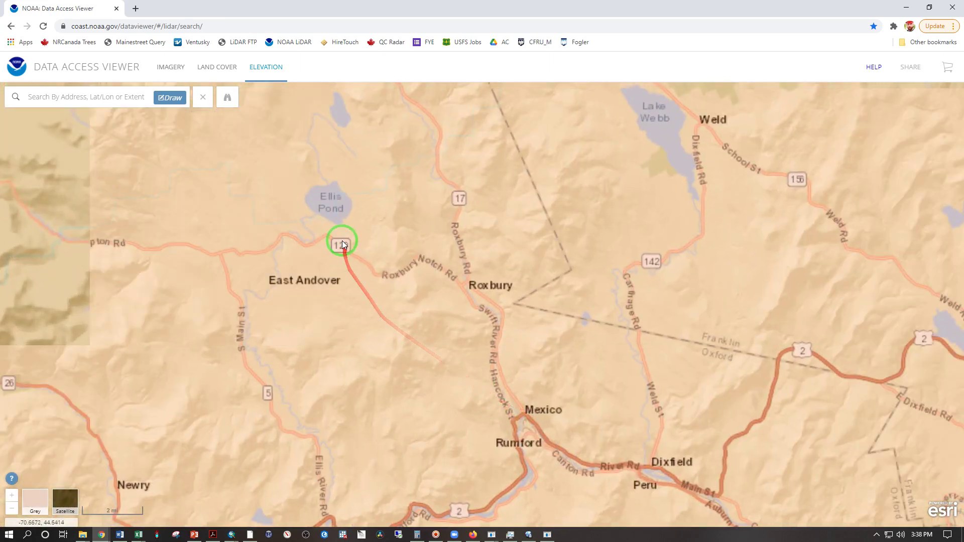
left_click_drag(342, 242, 397, 346)
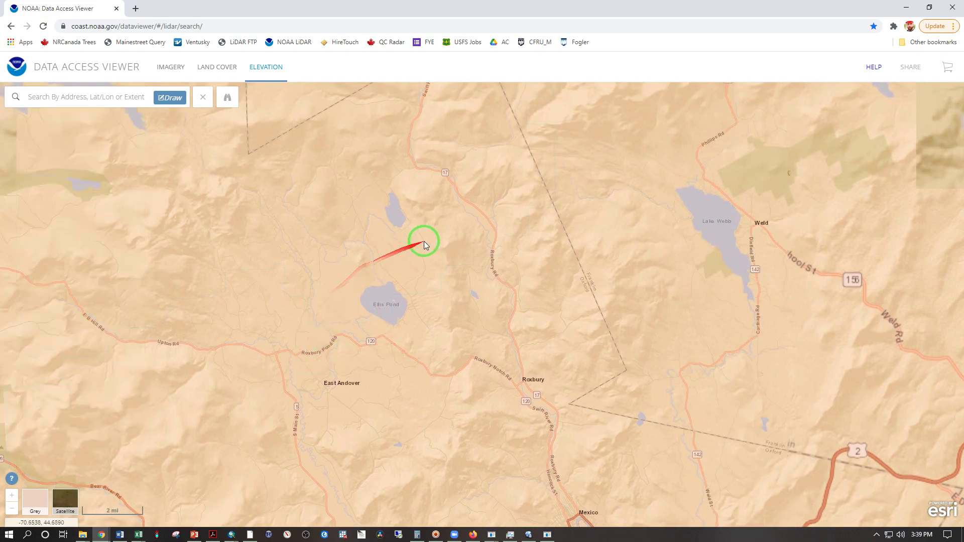
scroll(502, 228, "down", 1)
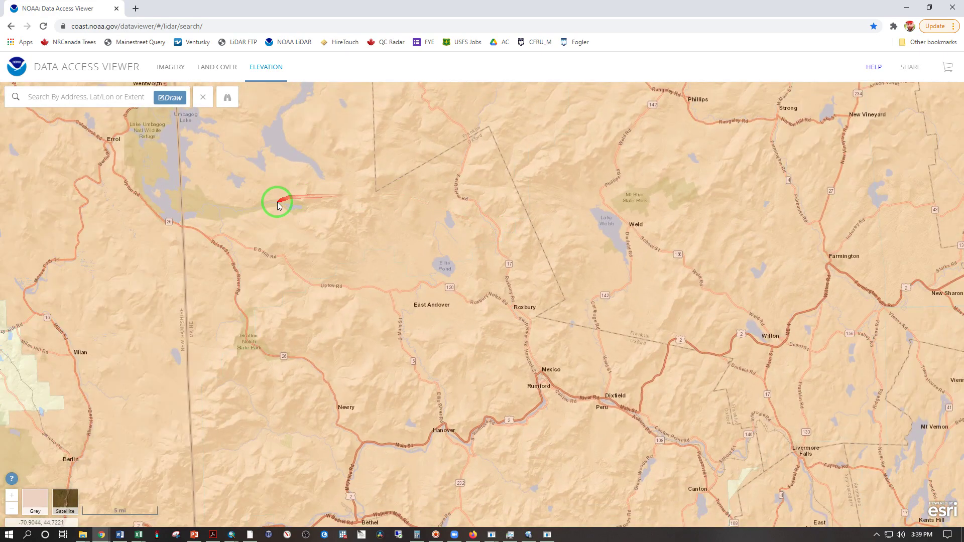
scroll(216, 353, "up", 2)
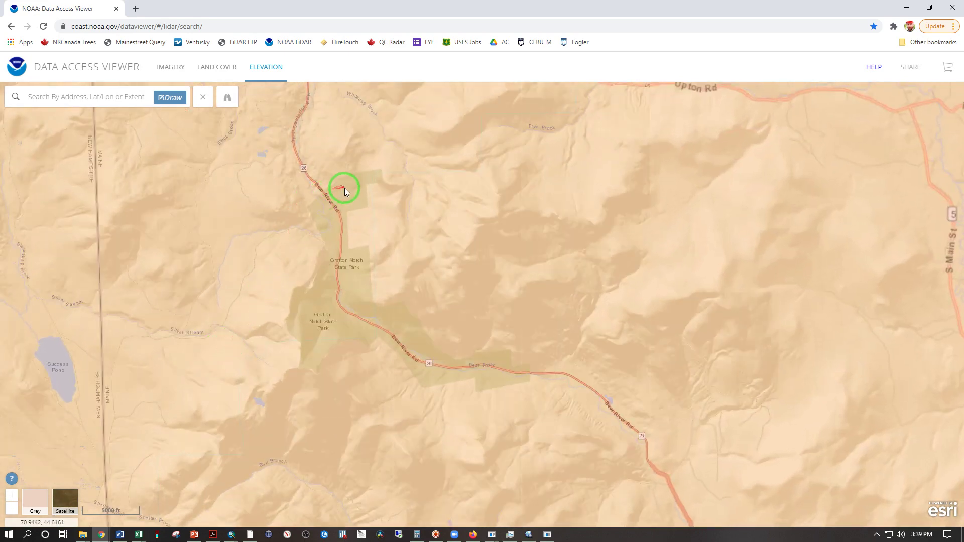
Draw a search rectangle beside Sunday River Golf Club and open the 2016 USGS Lidar: Maine QL2 dataset.
left_click(170, 97)
left_click_drag(184, 126, 640, 468)
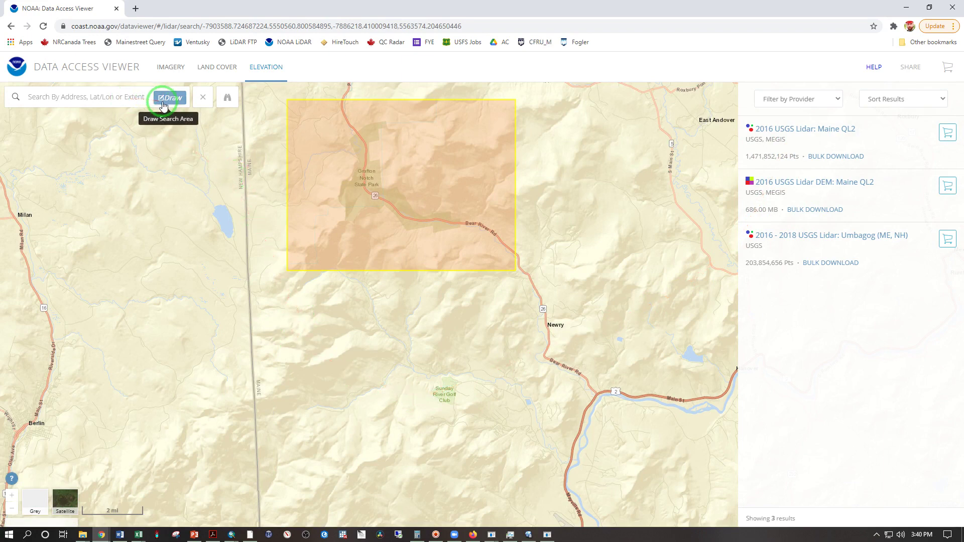
left_click(162, 97)
mouse_move(281, 336)
left_mouse_down()
mouse_move(459, 432)
mouse_move(467, 452)
left_mouse_up()
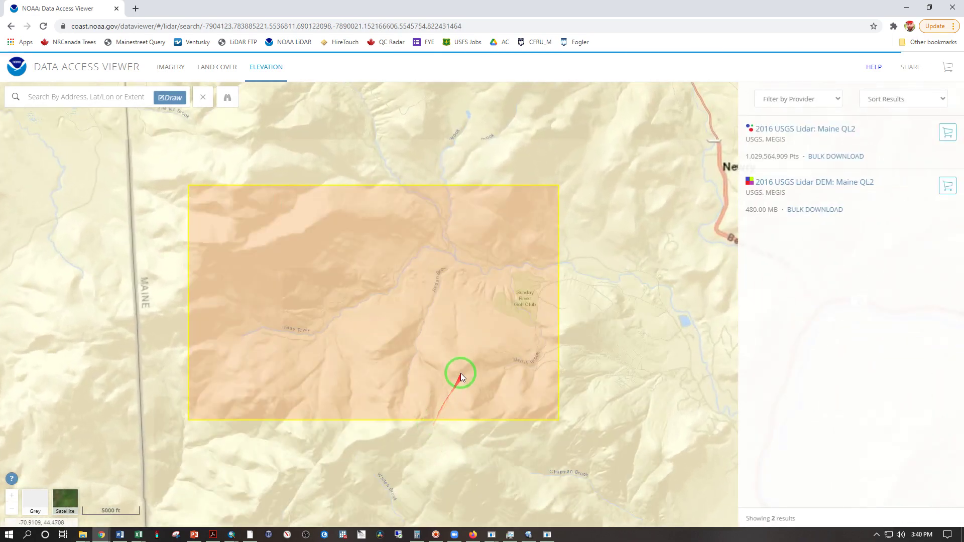
left_click(461, 374)
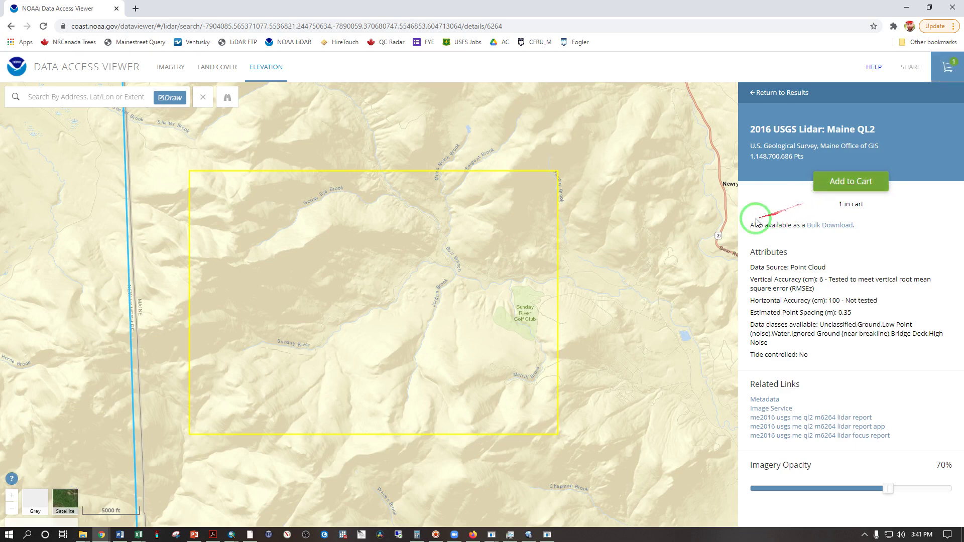
Open the cart's provisioning options and set the projection to UTM.
left_click(948, 67)
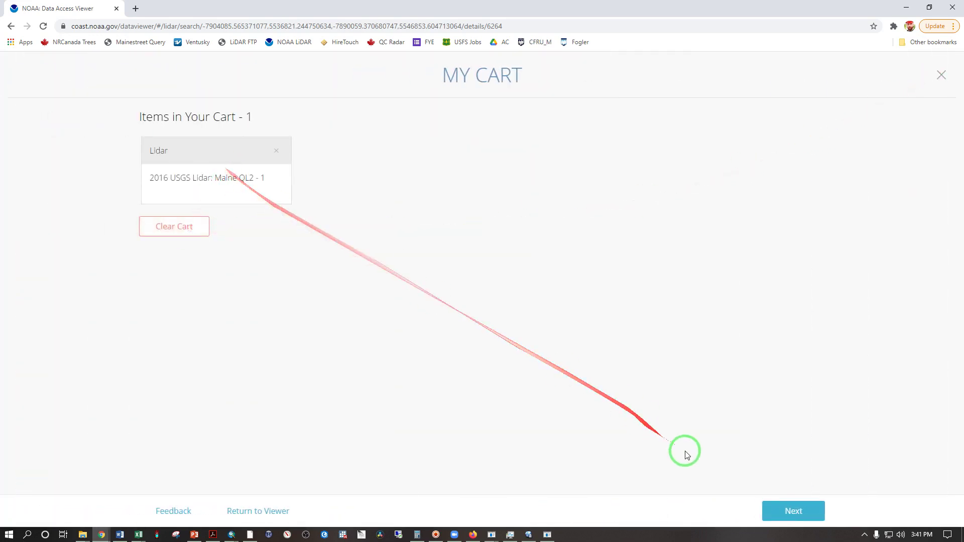
left_click(771, 507)
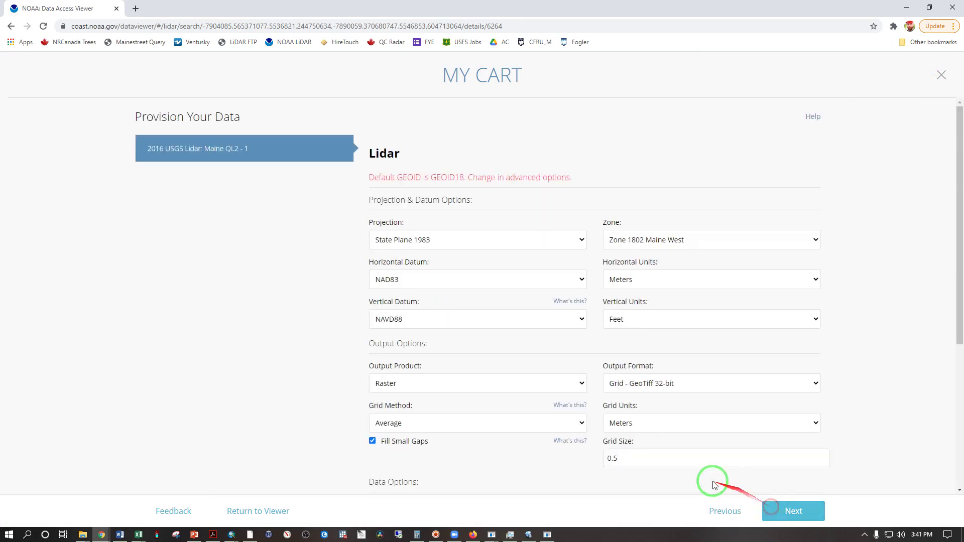
left_click(582, 242)
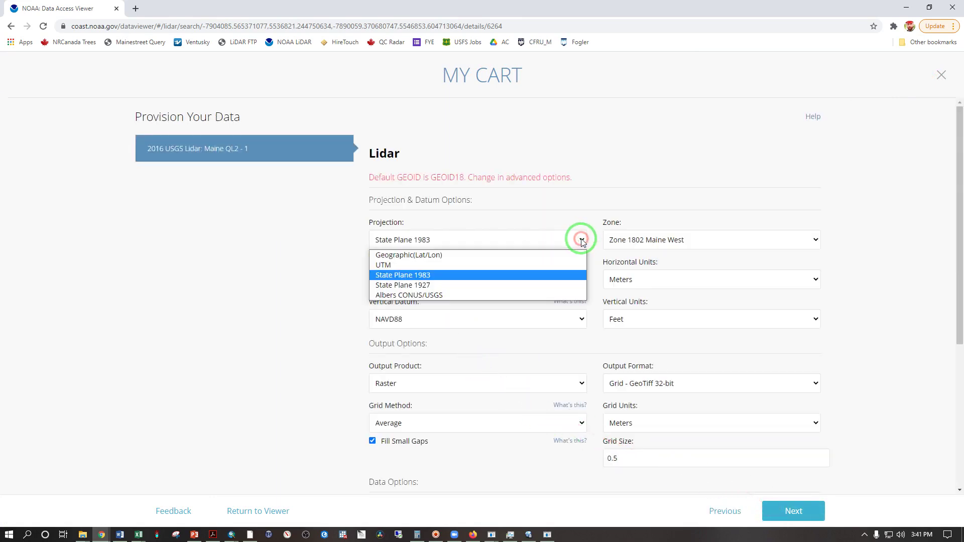
left_click(541, 261)
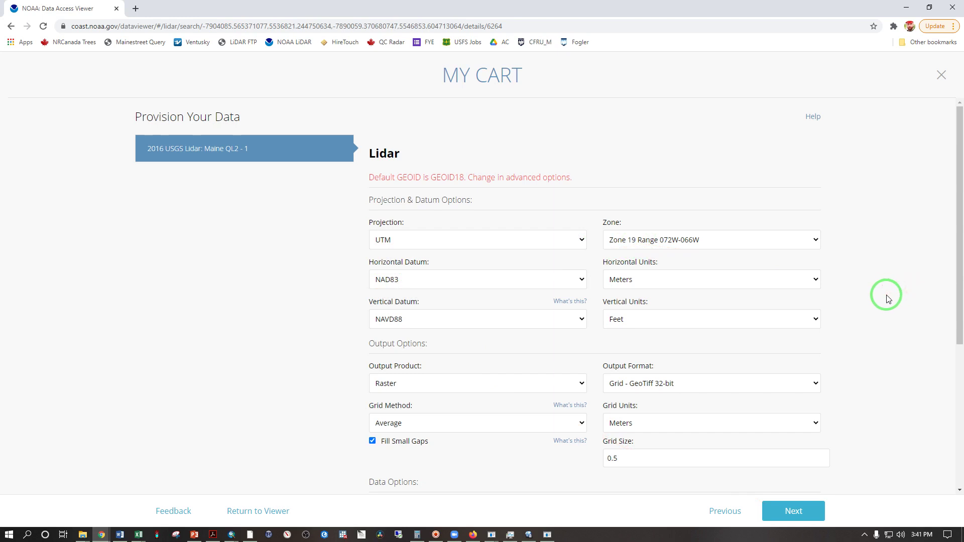
scroll(885, 295, "down", 1)
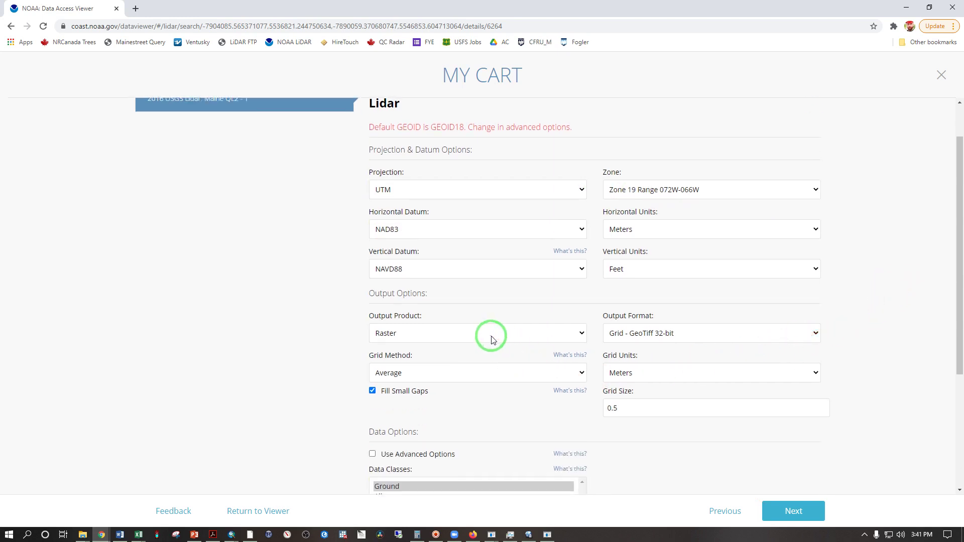
Set the grid size to 5 meters and the grid method to Spline.
left_click_drag(627, 406, 589, 398)
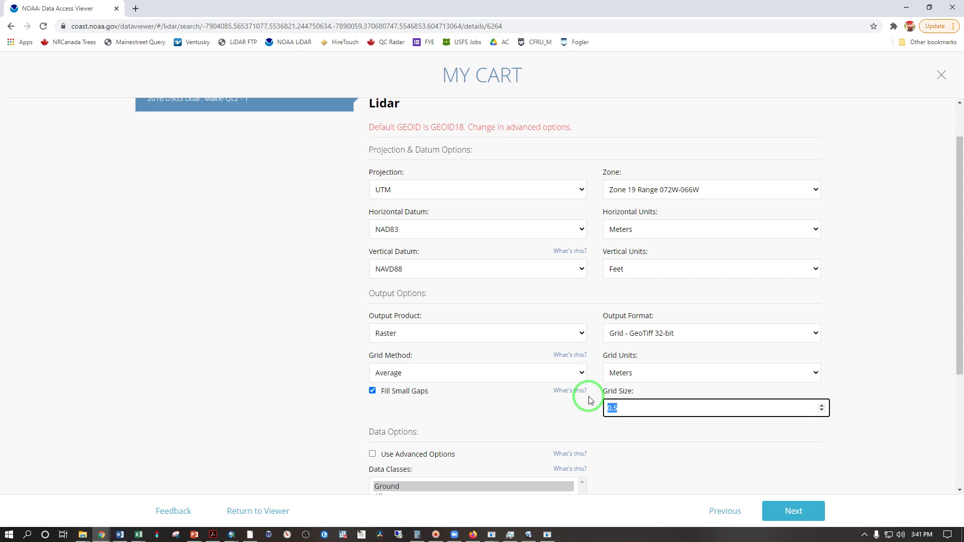
type("5")
left_click(863, 381)
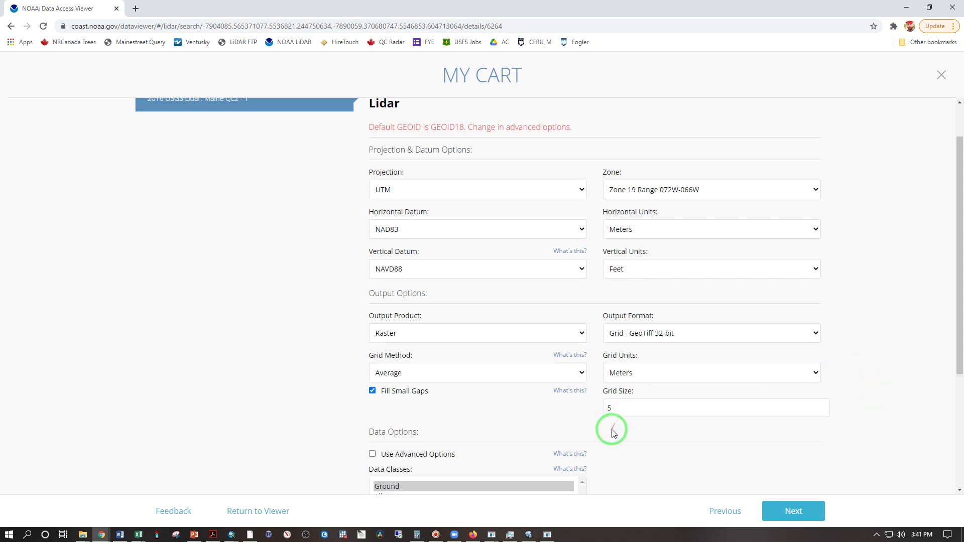
scroll(614, 433, "down", 2)
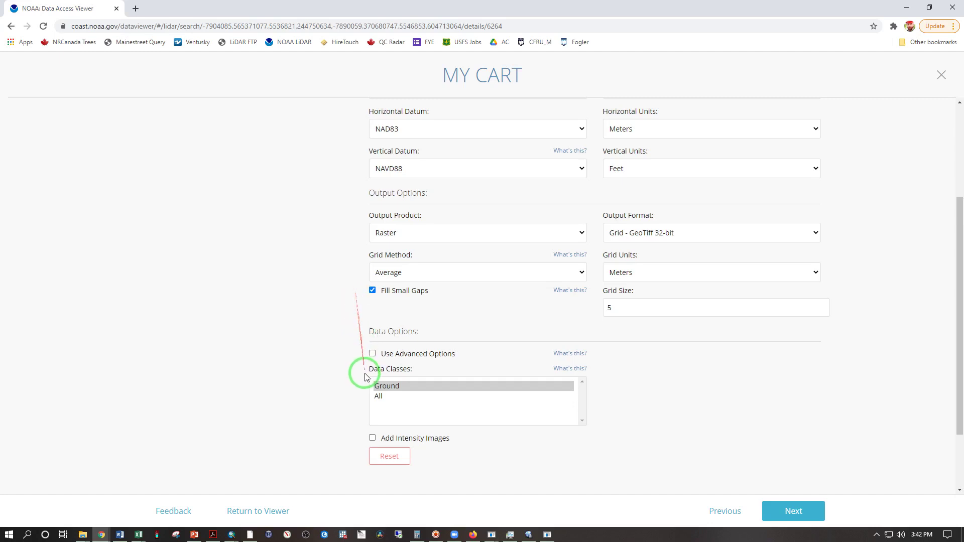
left_click(576, 273)
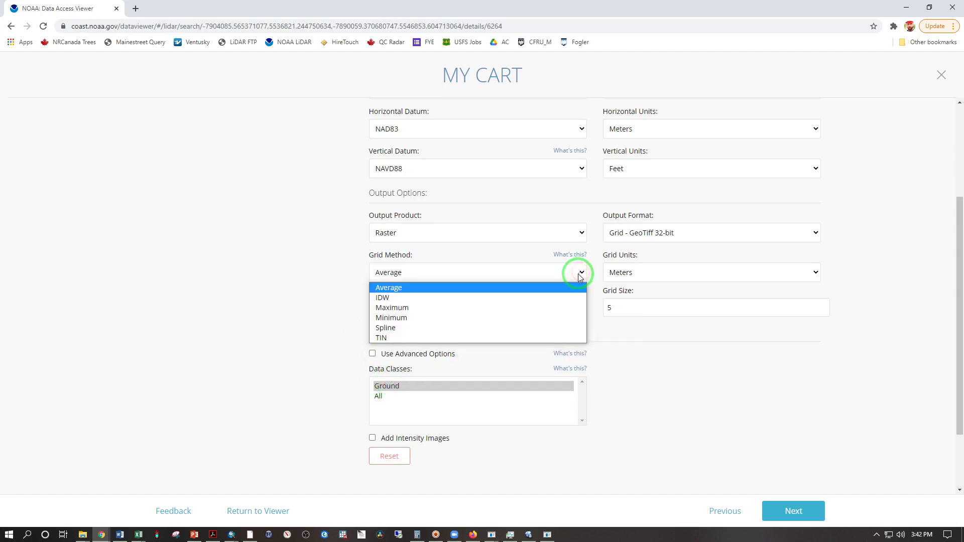
left_click(452, 328)
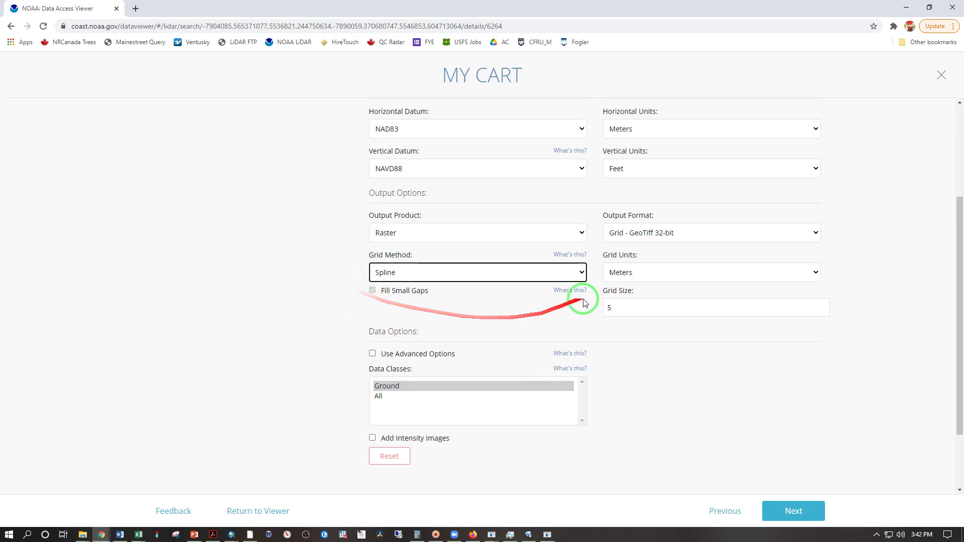
left_click(604, 315)
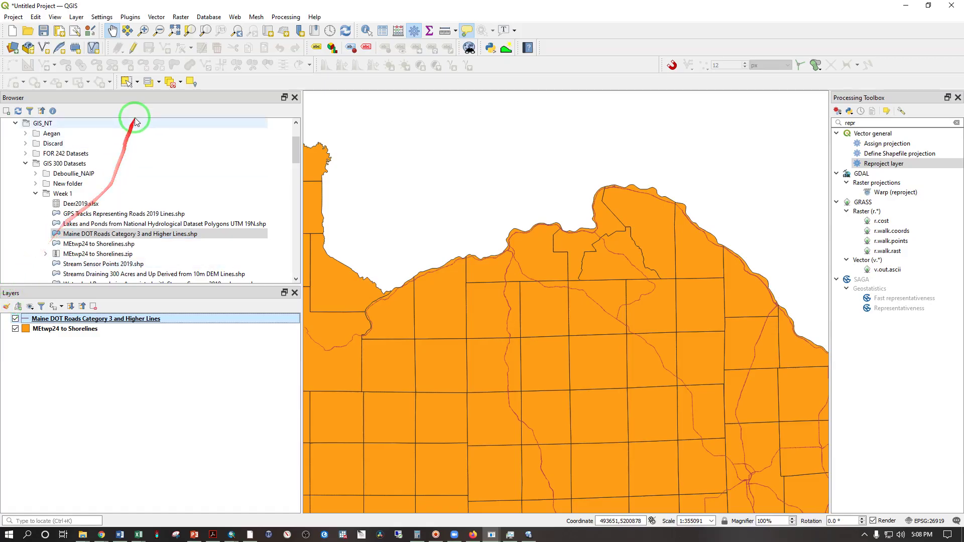
Open the raster Merge tool from the Raster menu.
left_click(175, 19)
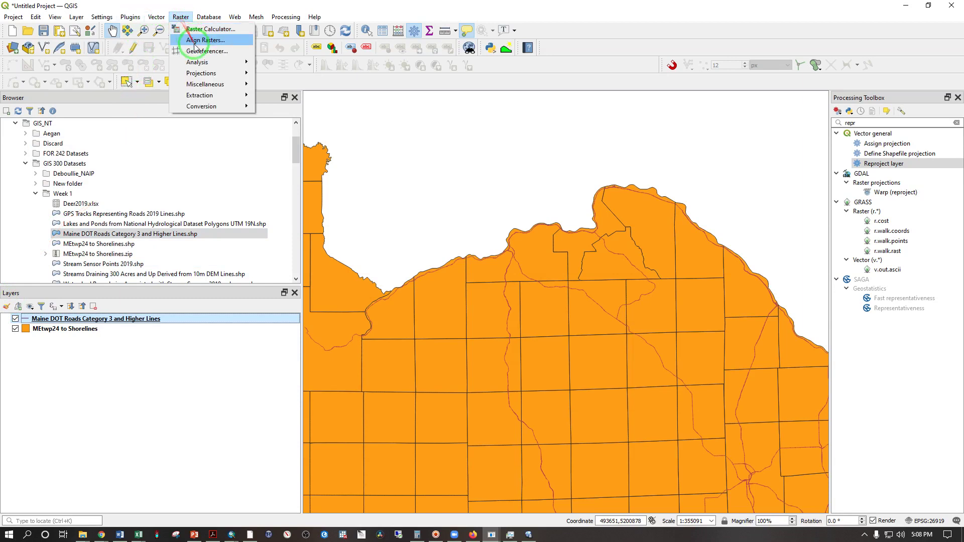
mouse_move(200, 68)
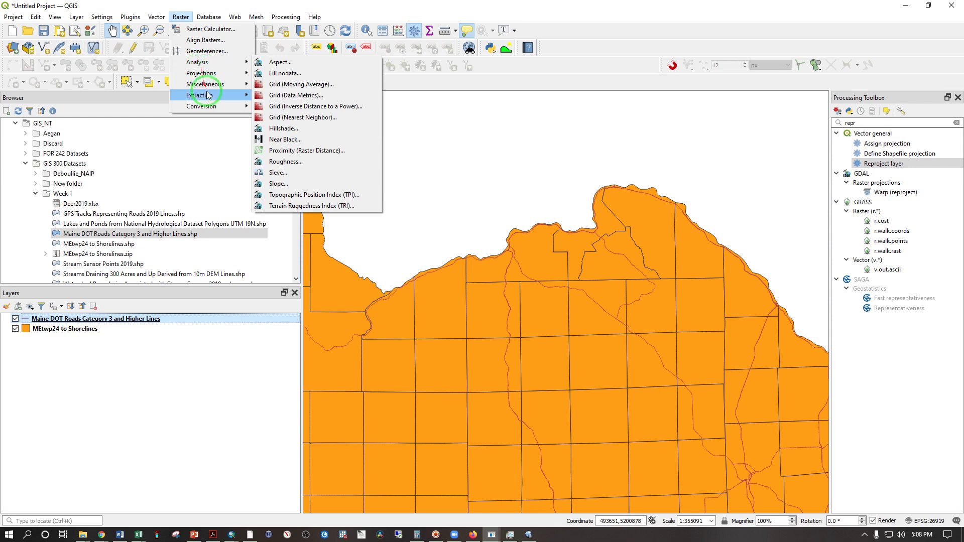
mouse_move(210, 99)
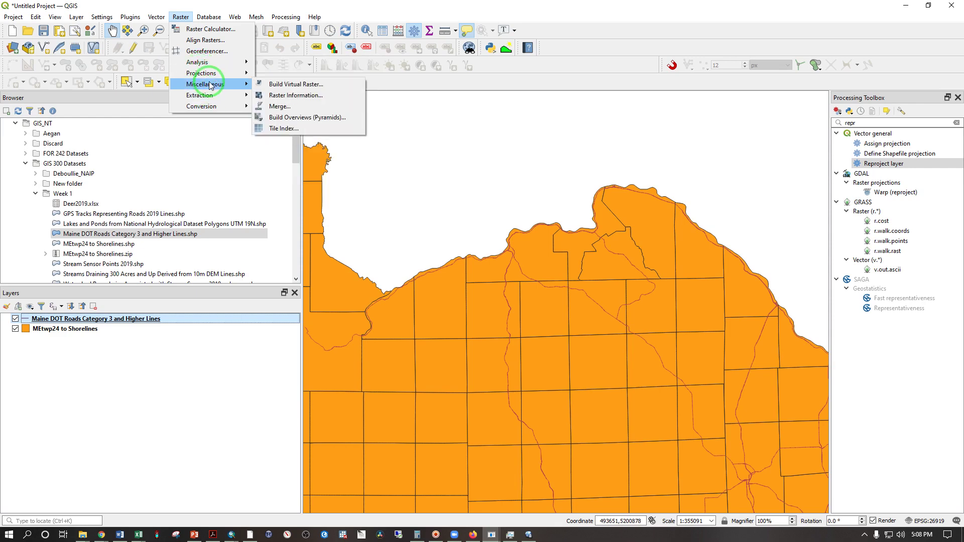
left_click(280, 106)
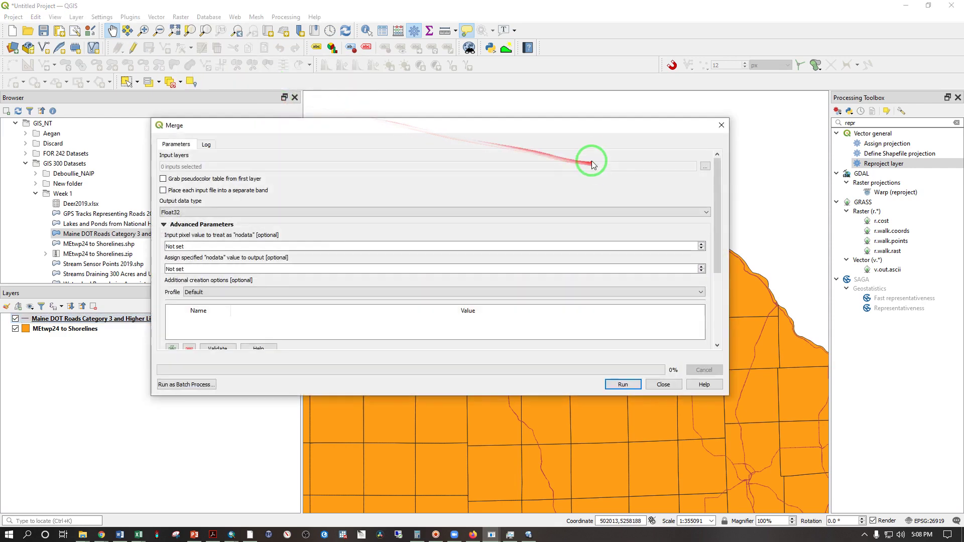
Add the FOR 242 Datasets/Week 10 folder's files as merge inputs.
left_click(705, 166)
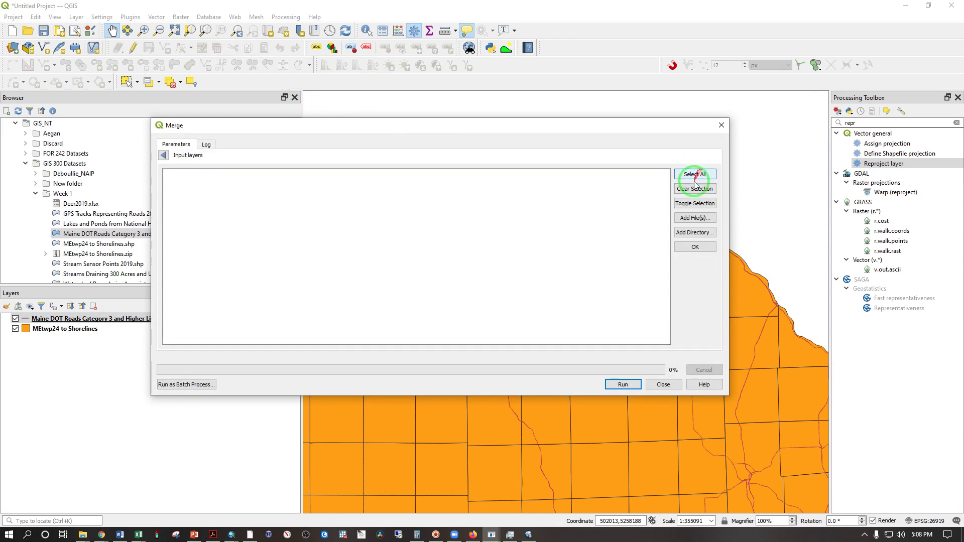
left_click(702, 234)
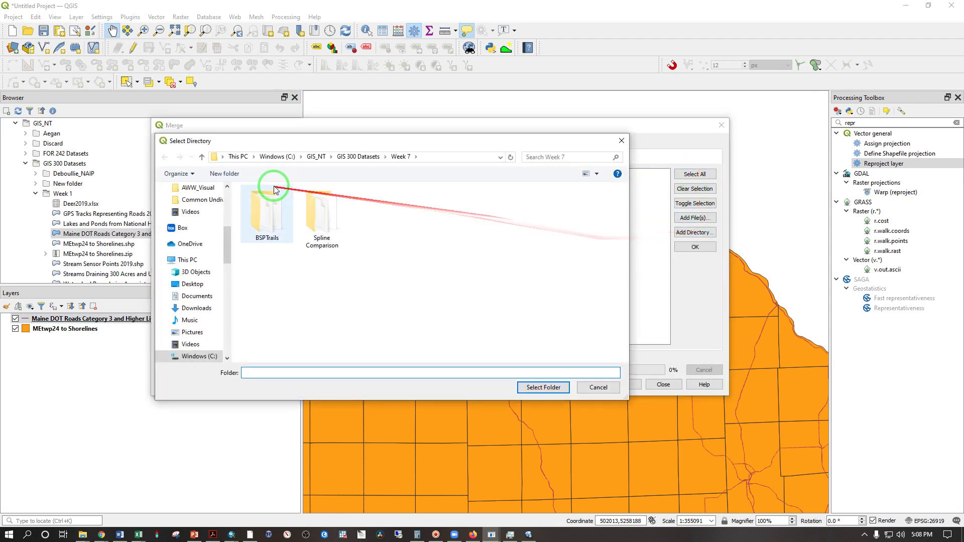
left_click(316, 157)
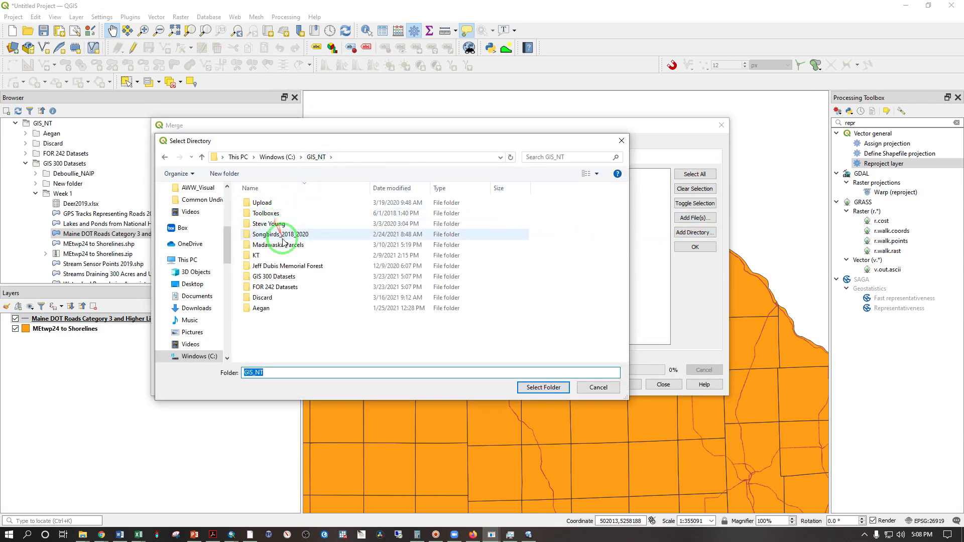
double_click(290, 285)
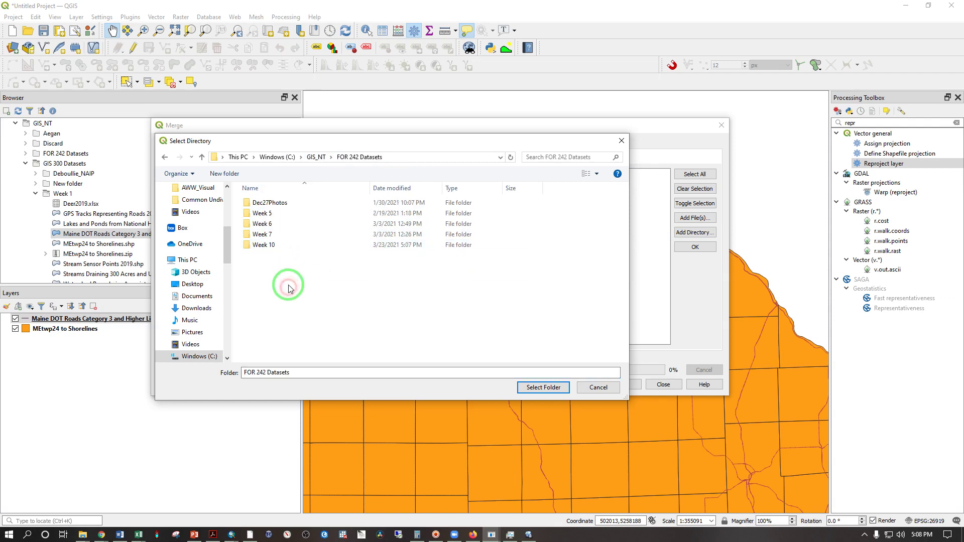
left_click(270, 246)
left_click(543, 387)
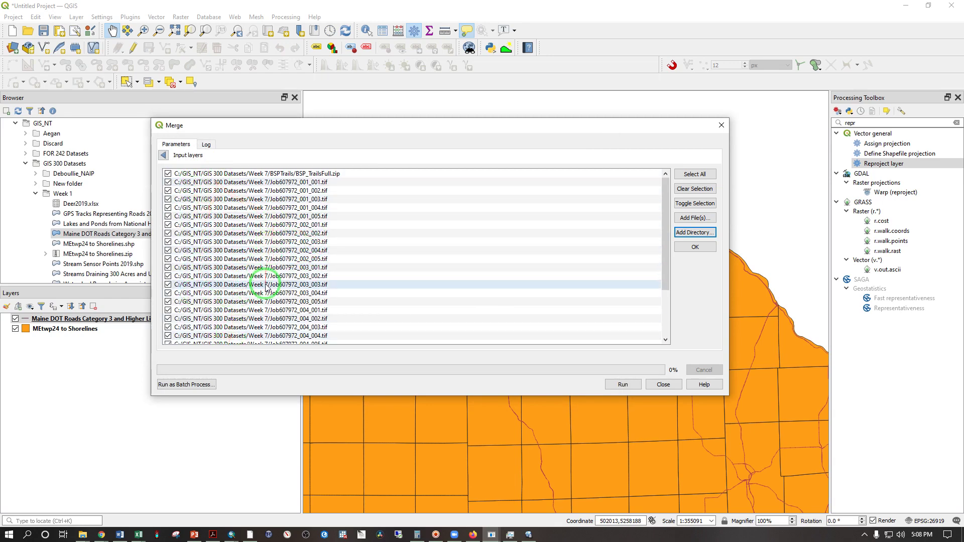
Clear the selection, re-add Week 10, and uncheck the metadata .xml file.
left_click(694, 174)
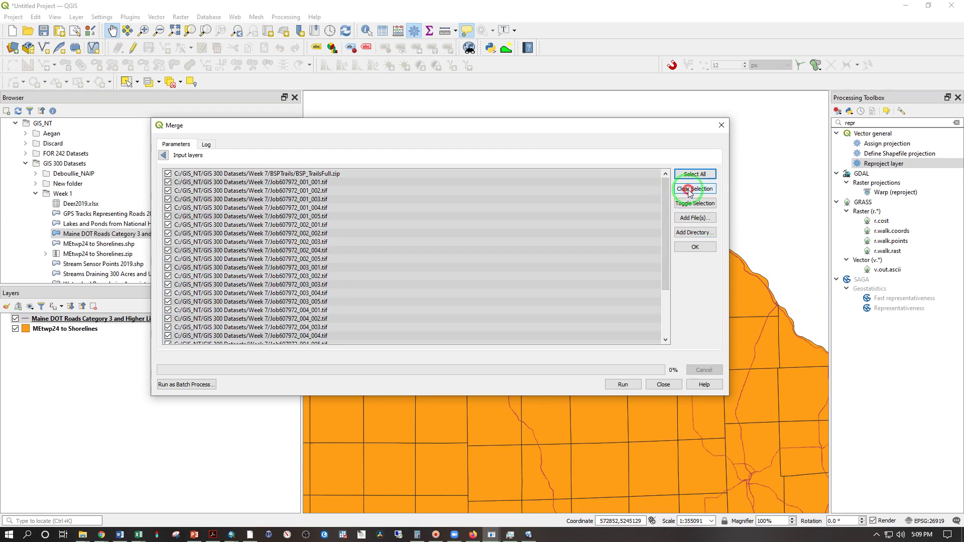
left_click(690, 191)
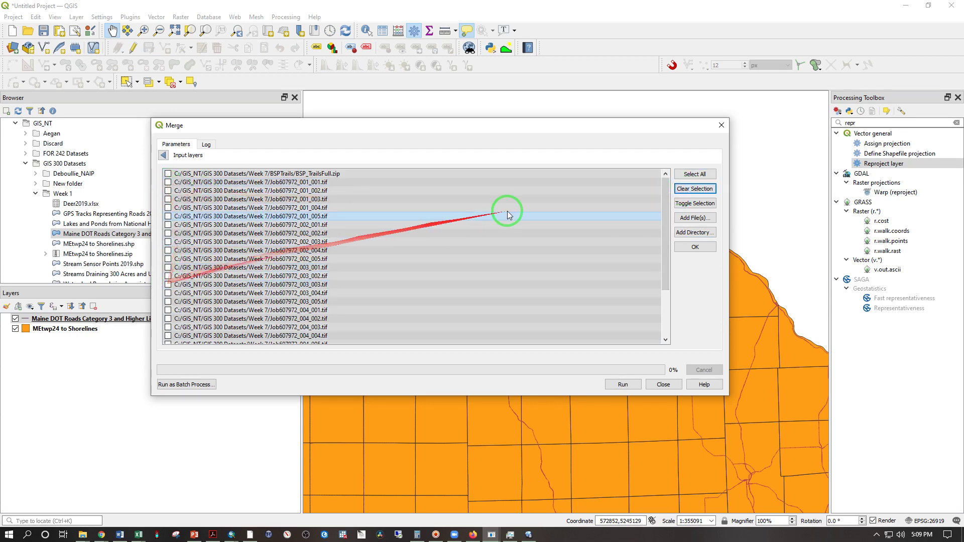
left_click(688, 233)
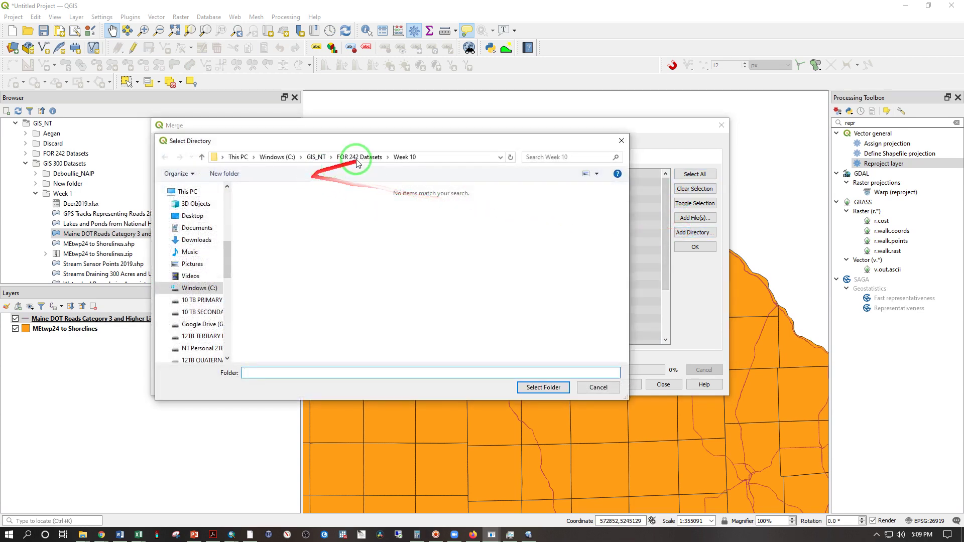
left_click(528, 388)
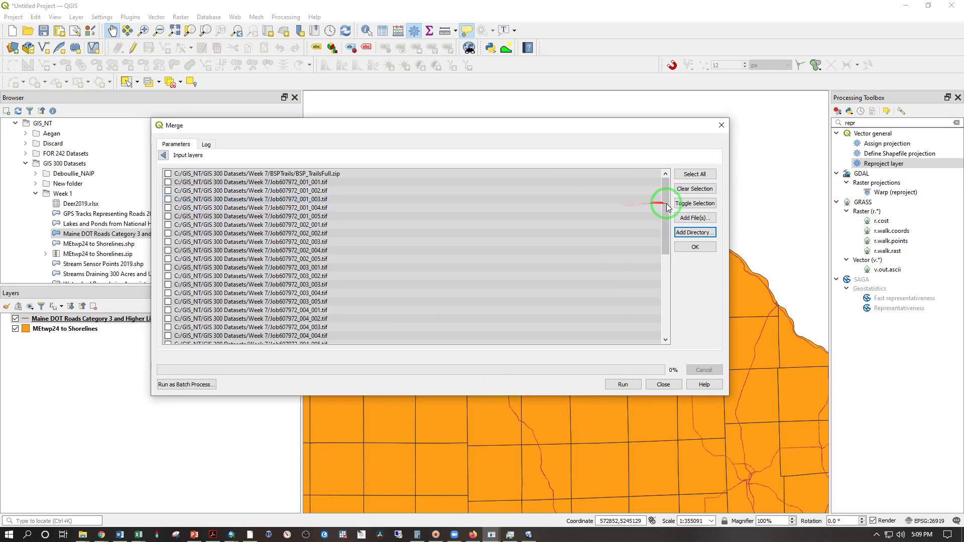
left_click_drag(664, 222, 664, 290)
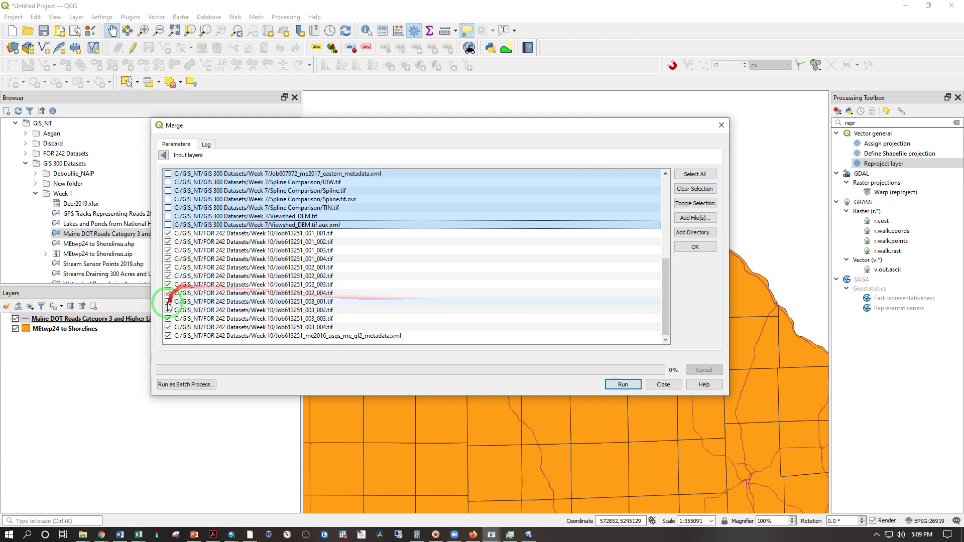
left_click(169, 336)
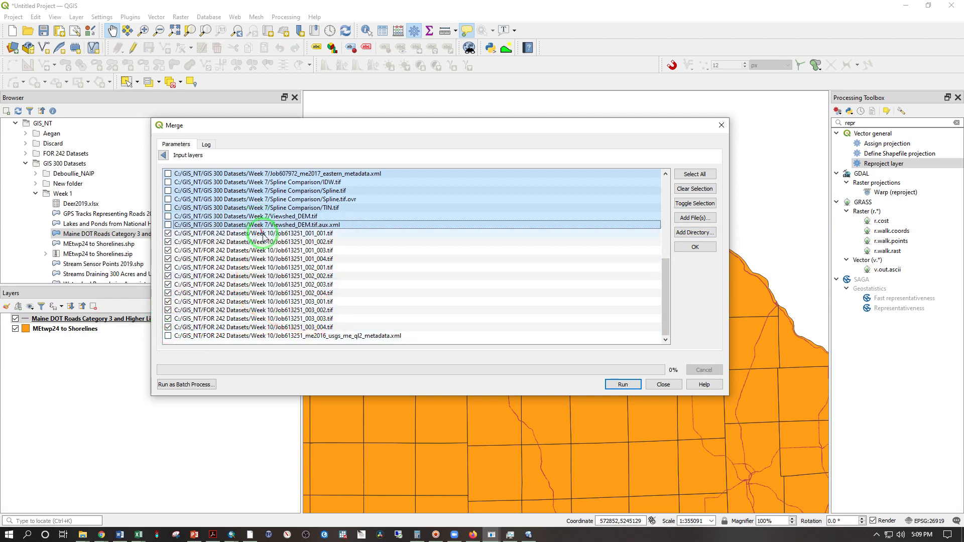
Accept the input layers and choose Save to File for the merged output.
left_click(695, 247)
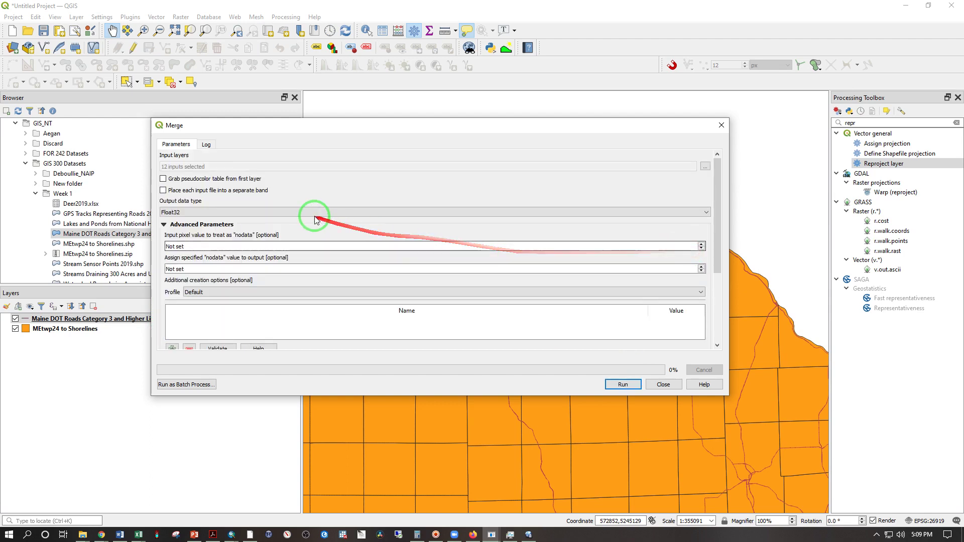
left_click_drag(719, 209, 706, 285)
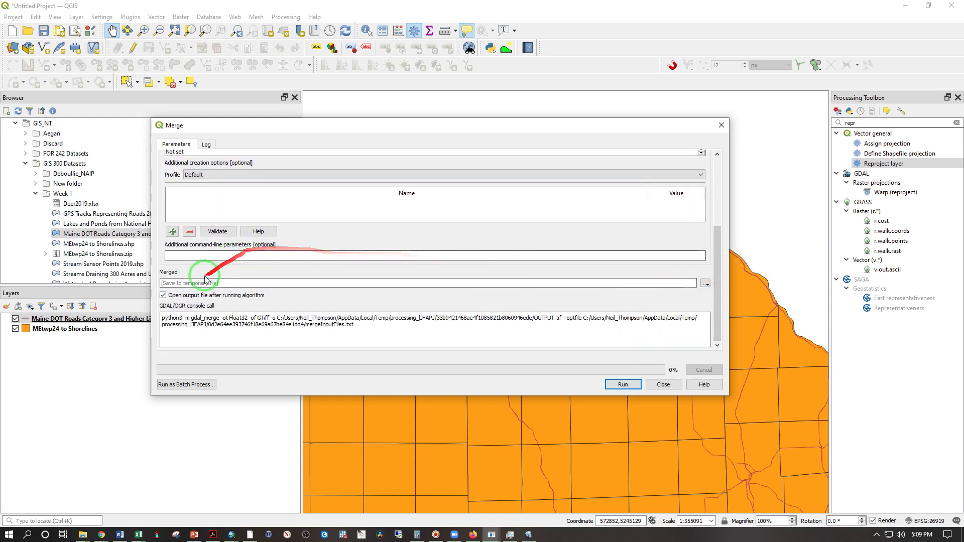
left_click(706, 284)
left_click(722, 305)
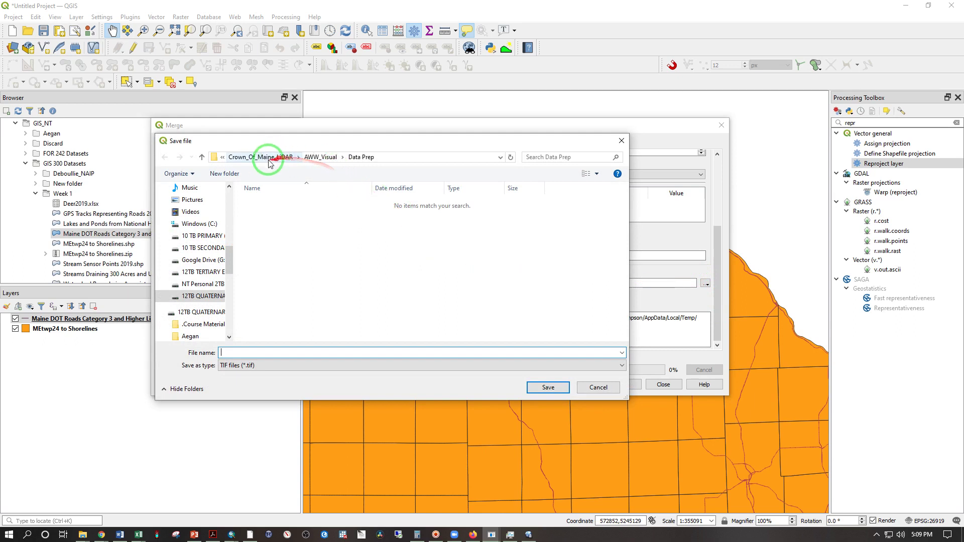
Browse to C:/GIS_NT/FOR 242 Datasets/Week 10 for the output location.
scroll(190, 263, "up", 1)
left_click(190, 263)
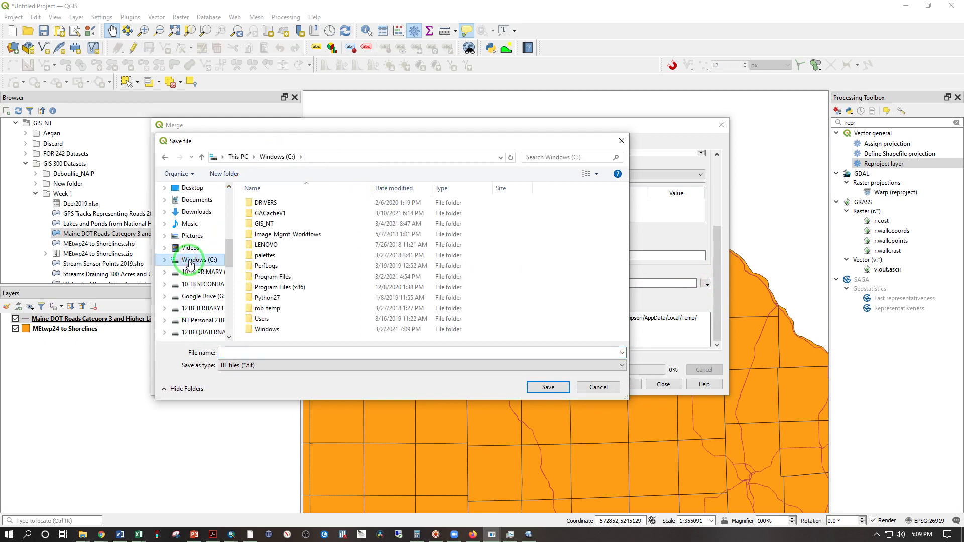
double_click(289, 224)
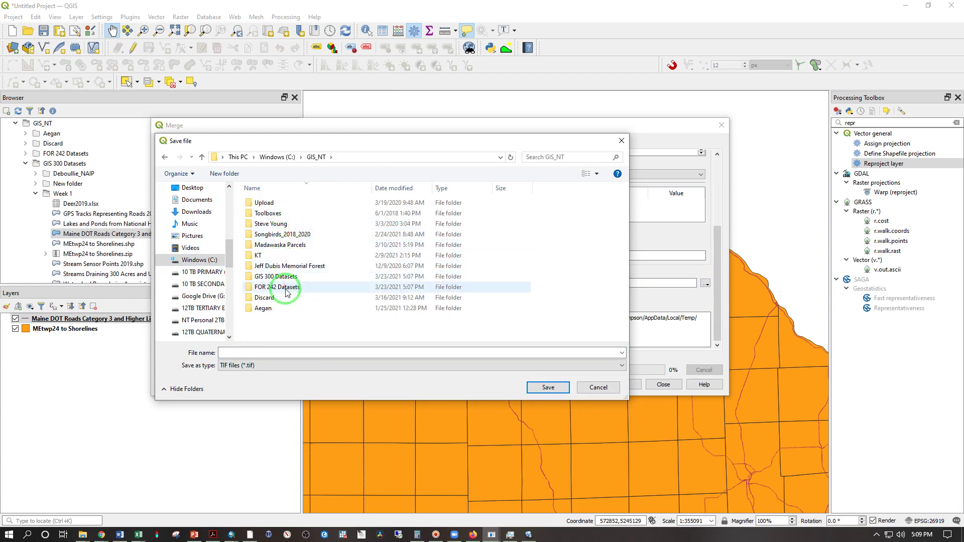
double_click(278, 288)
left_click(288, 245)
double_click(287, 246)
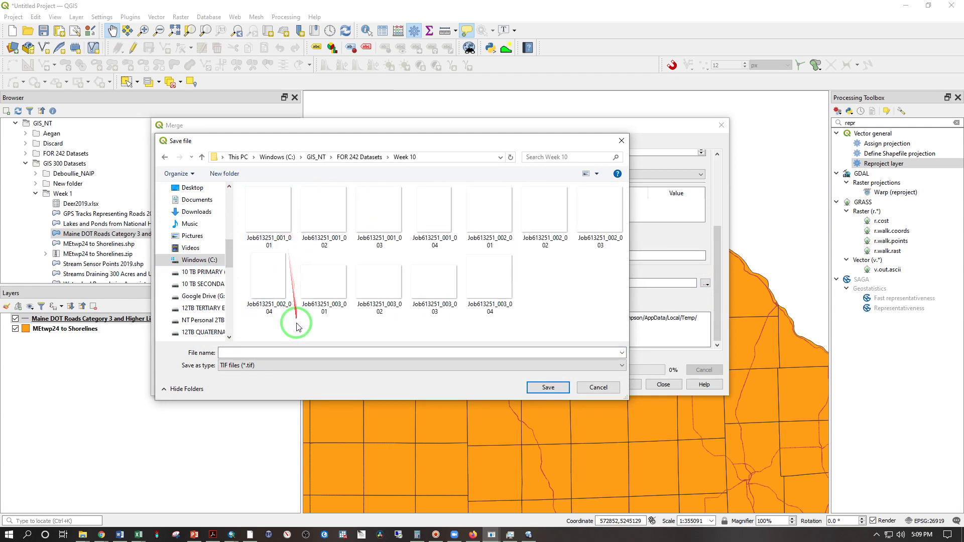
Create a Week10Data folder and save the output there as DEM_Sunday_River.tif.
left_click(229, 176)
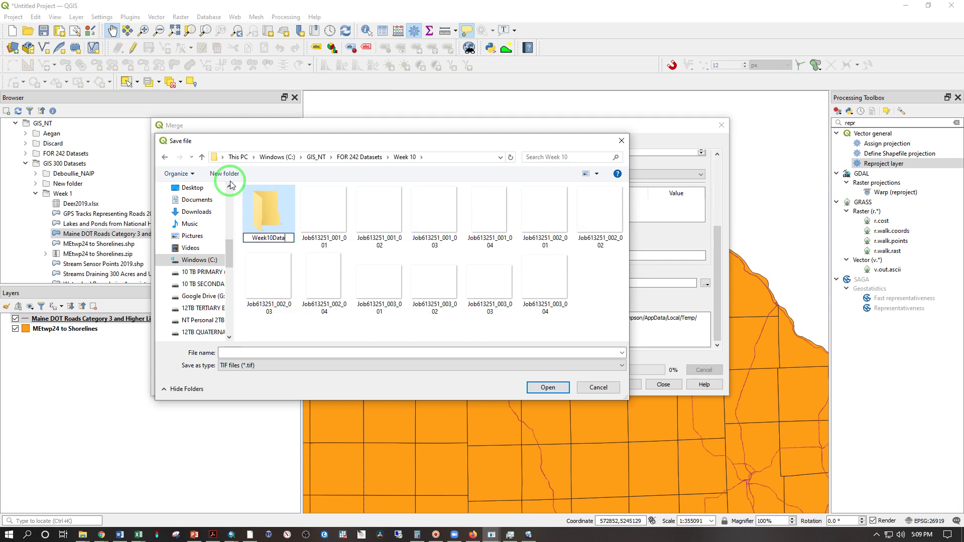
type("Week10Data")
left_click(266, 211)
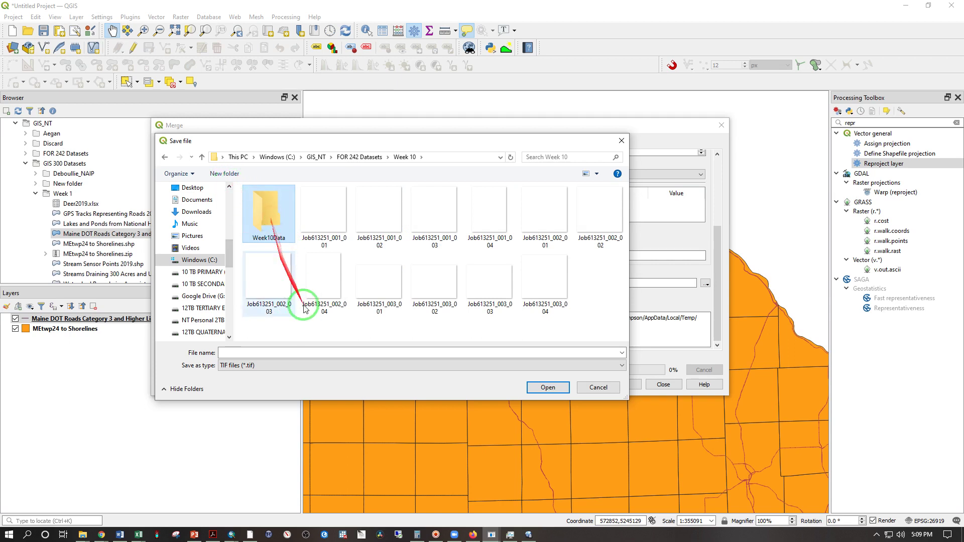
left_click(548, 388)
left_click(293, 352)
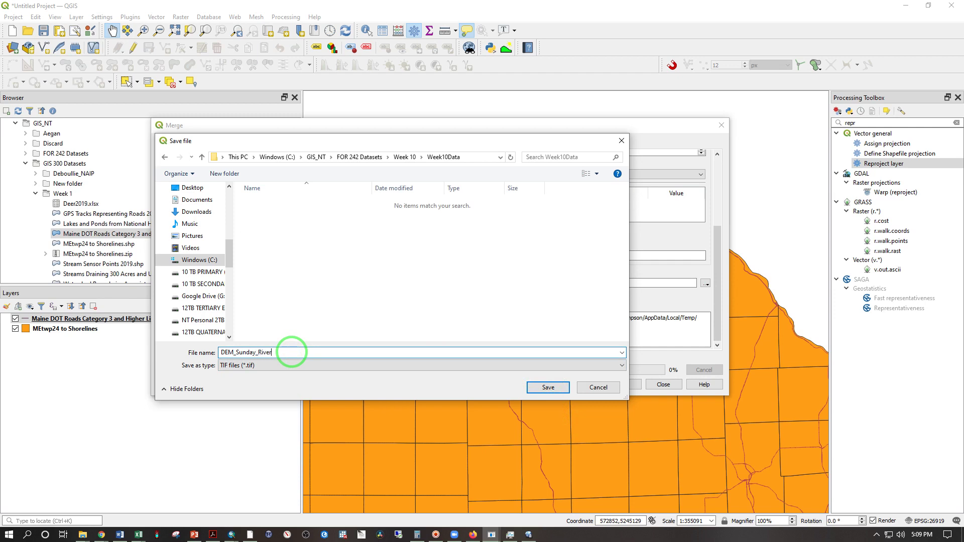
key("Return")
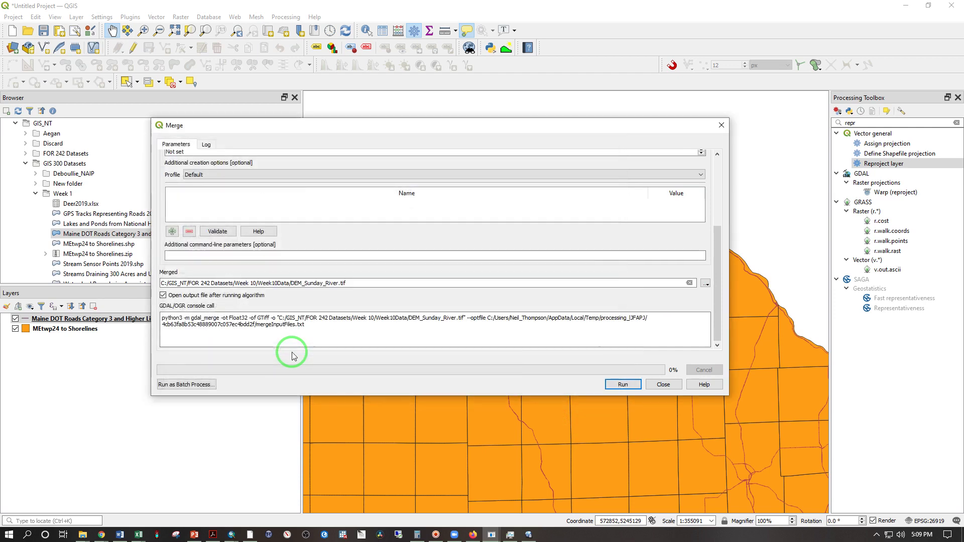
Run the merge and zoom the map to the new DEM_Sunday_River layer.
left_click(621, 385)
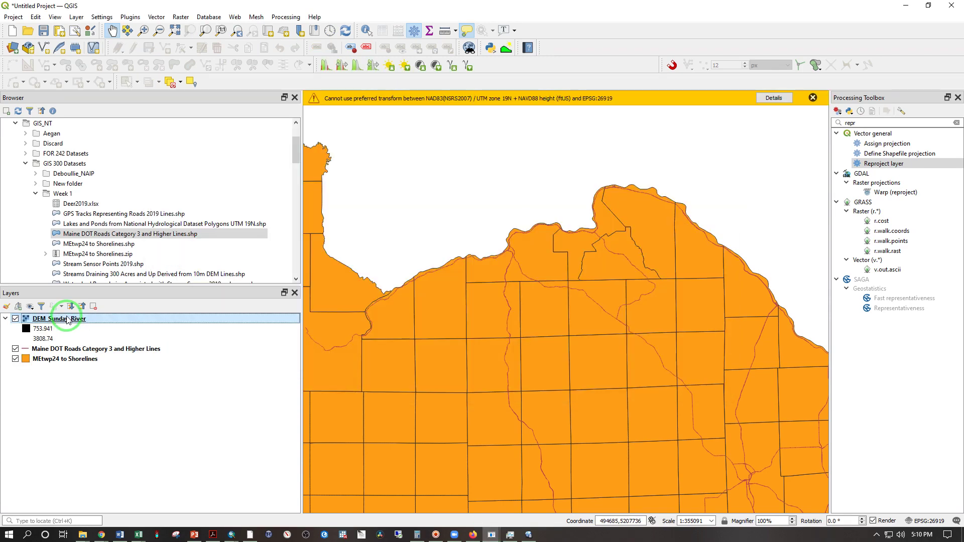
right_click(68, 320)
left_click(85, 325)
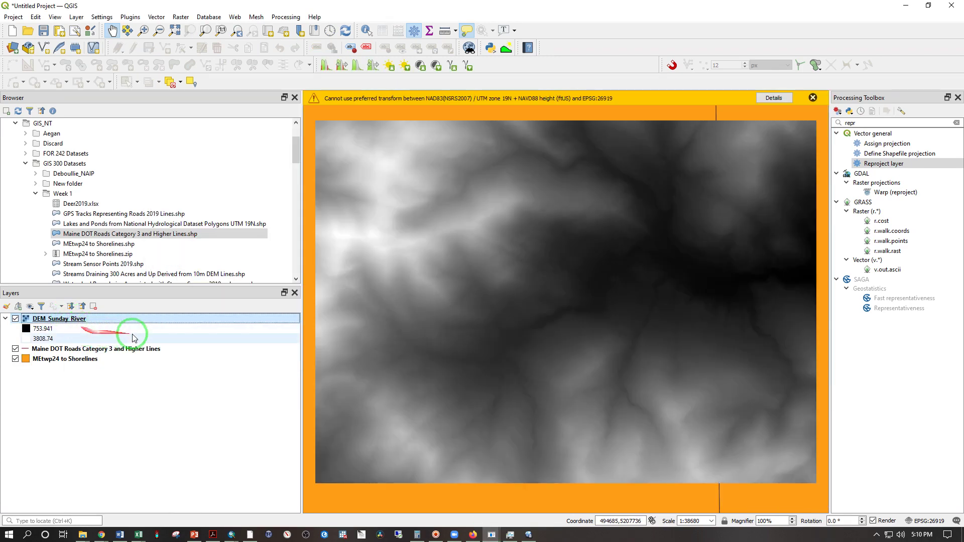
Hide the Maine DOT roads and township layers and dismiss the transformation warning.
left_click(15, 348)
left_click(15, 359)
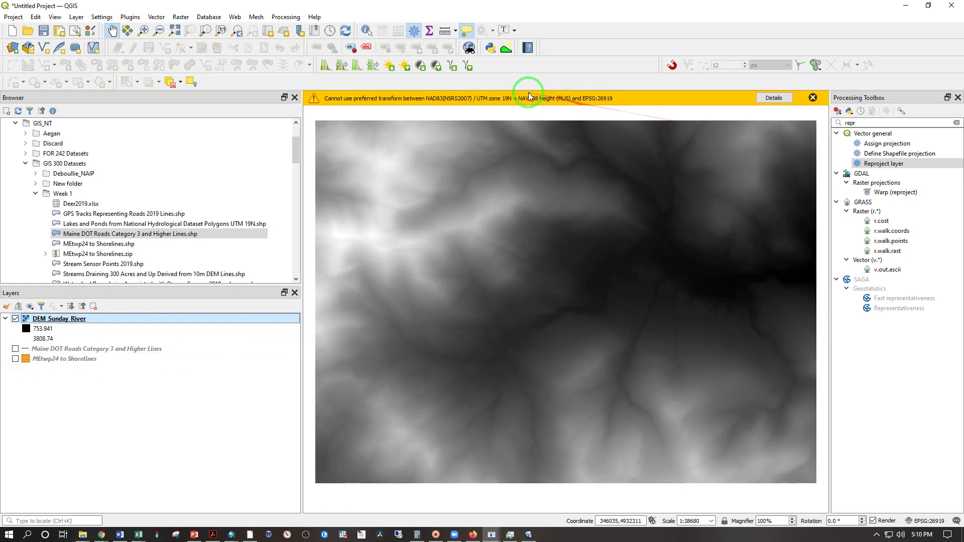
left_click(766, 98)
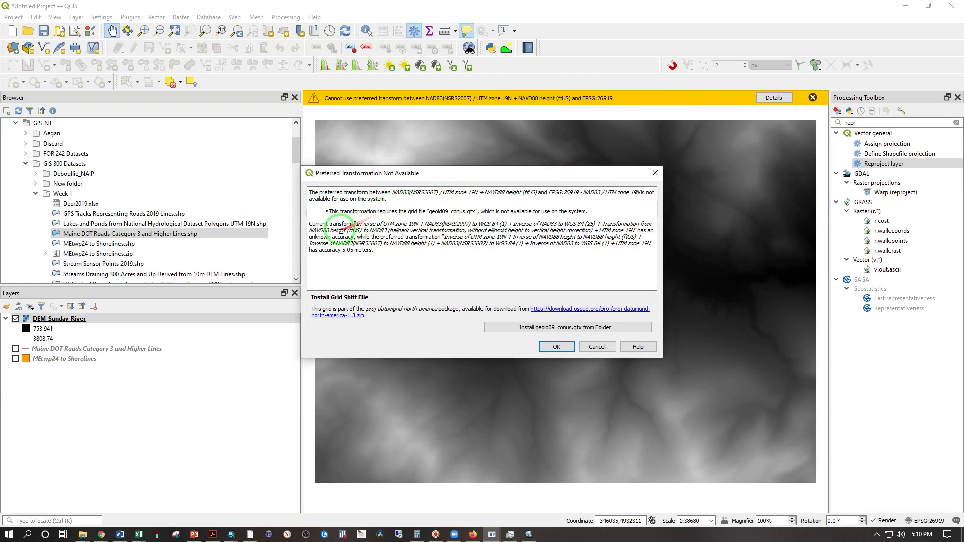
left_click(556, 347)
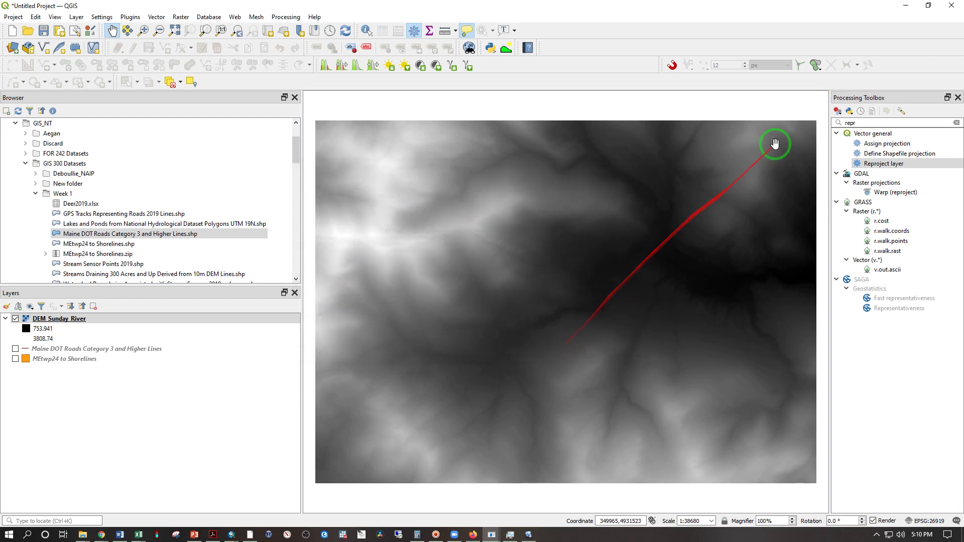
Duplicate DEM_Sunday_River and make the copy visible.
right_click(89, 322)
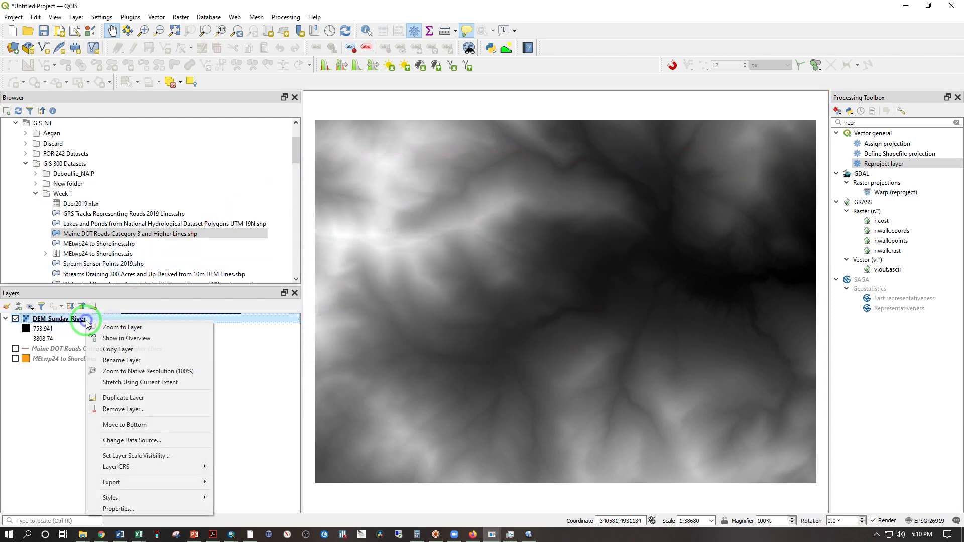
left_click(126, 397)
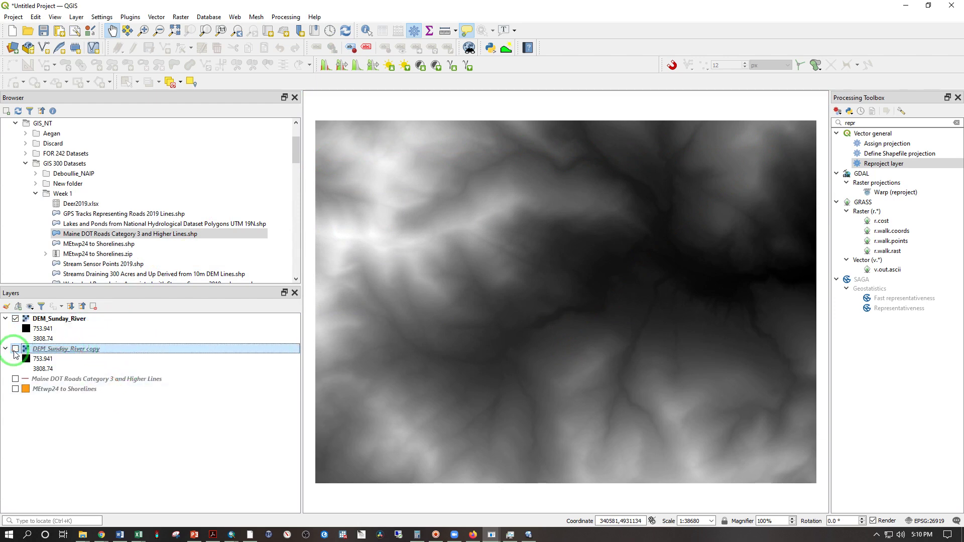
left_click(15, 350)
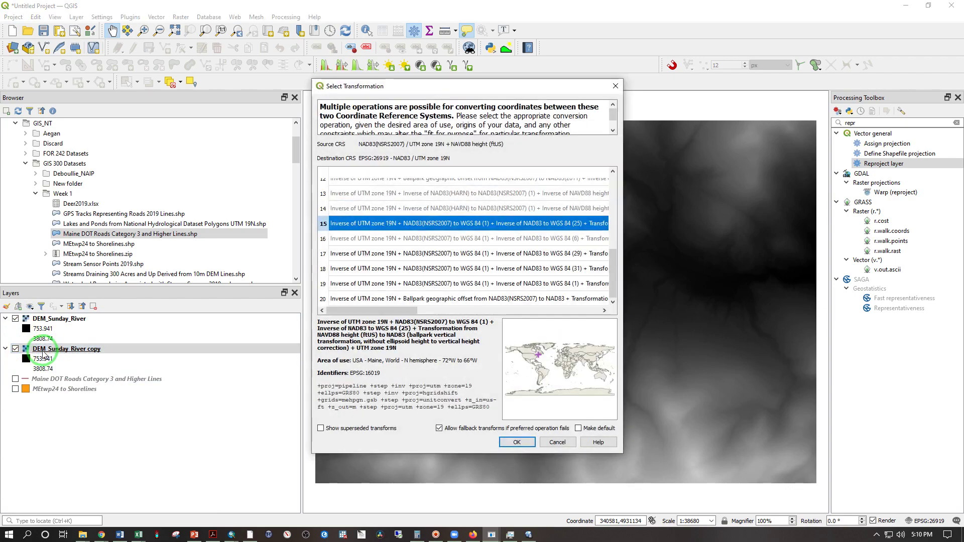
left_click(558, 443)
Render the DEM copy as a multidirectional hillshade.
double_click(55, 349)
left_click_drag(188, 41, 394, 56)
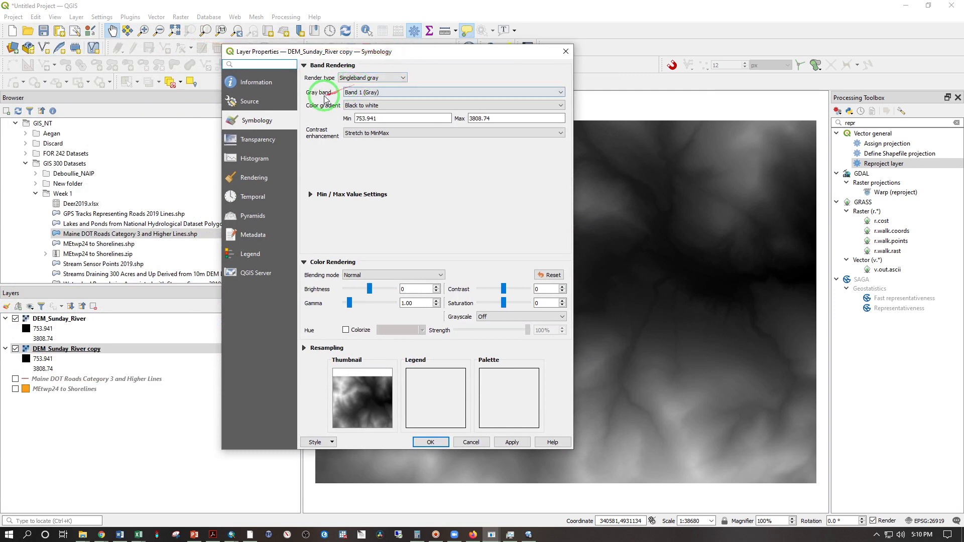
left_click(361, 80)
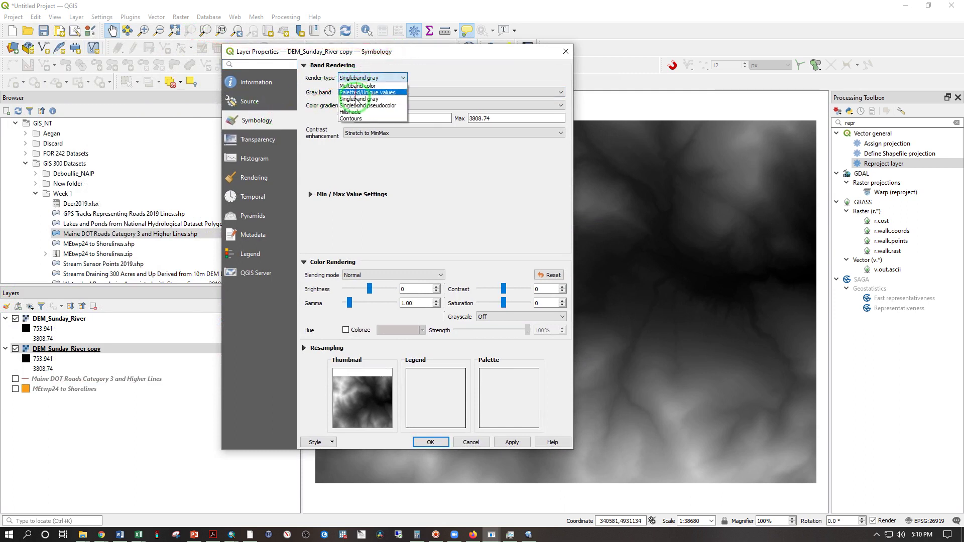
left_click(352, 112)
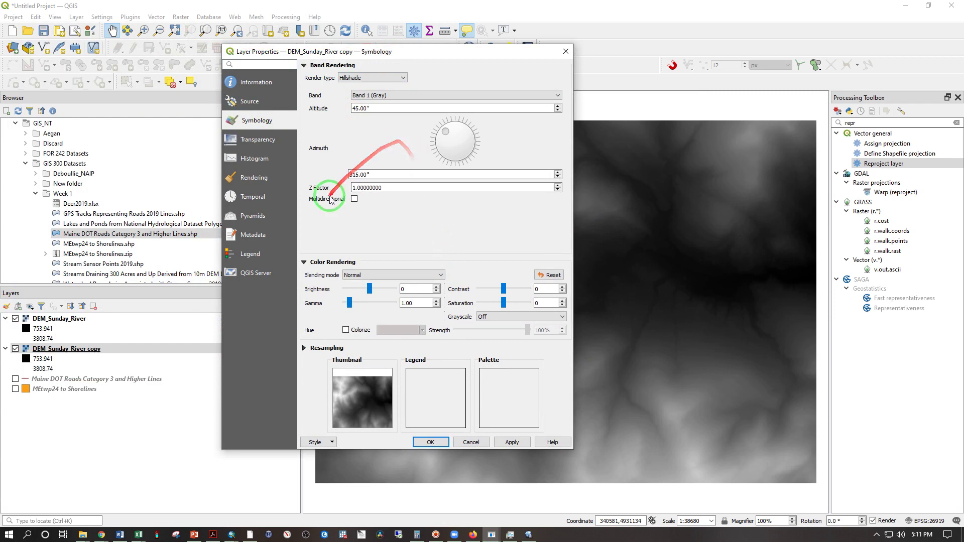
left_click(334, 198)
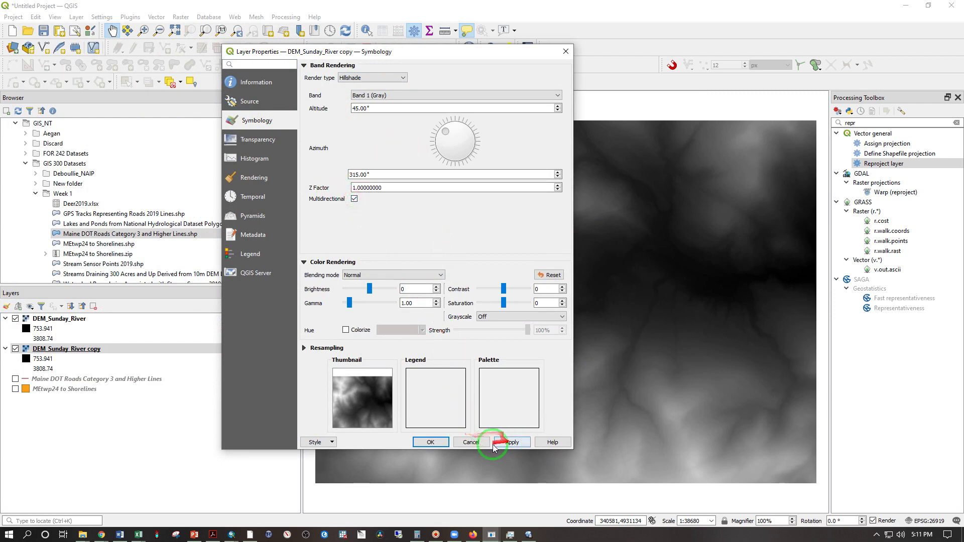
left_click(431, 443)
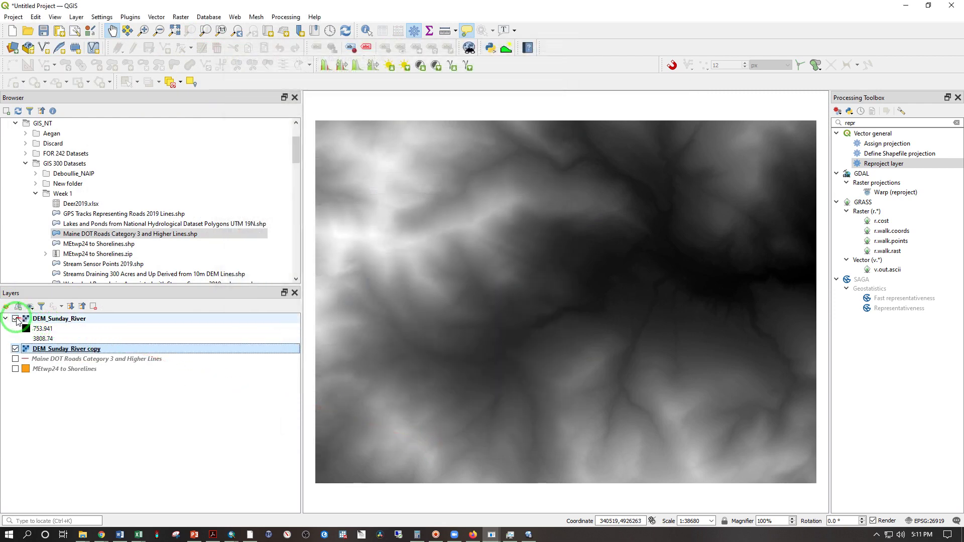
Hide the original DEM_Sunday_River so only the hillshade copy shows.
left_click(16, 320)
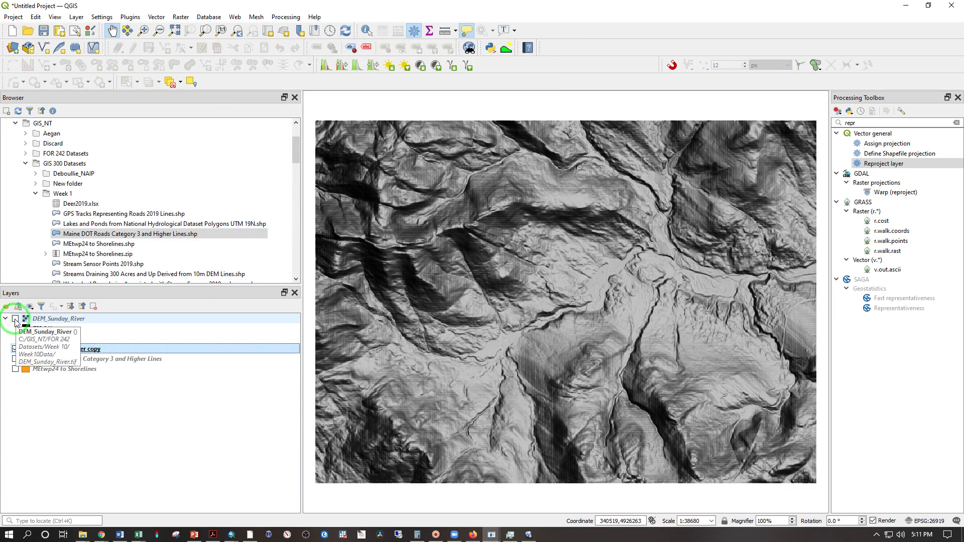
left_click(16, 349)
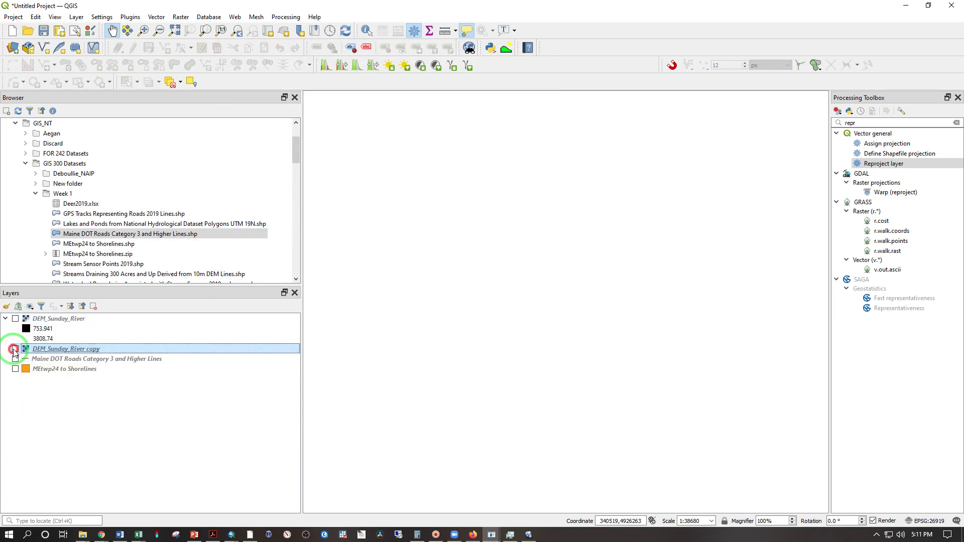
left_click(15, 349)
scroll(485, 276, "up", 4)
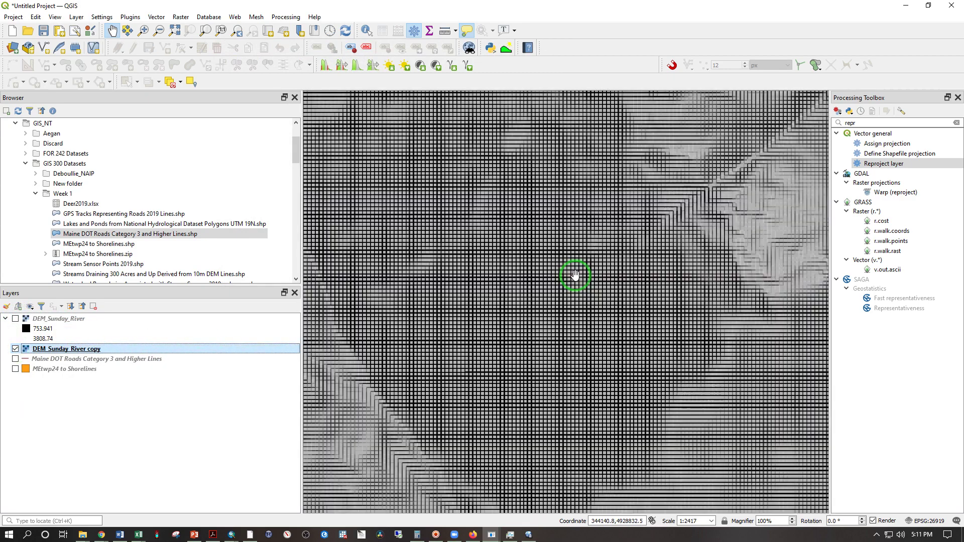
scroll(576, 275, "down", 2)
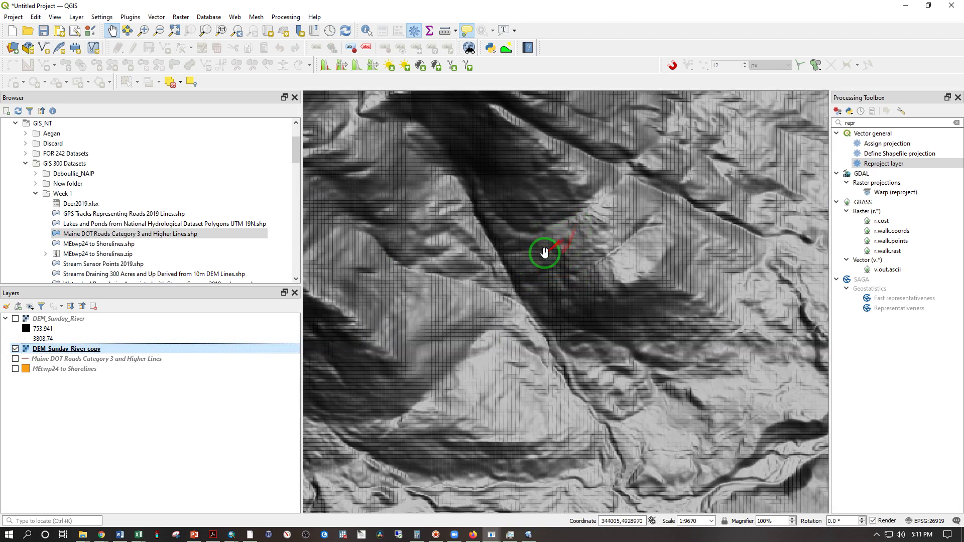
Search the Processing Toolbox for 'hillsha' and browse the program menus.
left_click(849, 123)
type("hillshad")
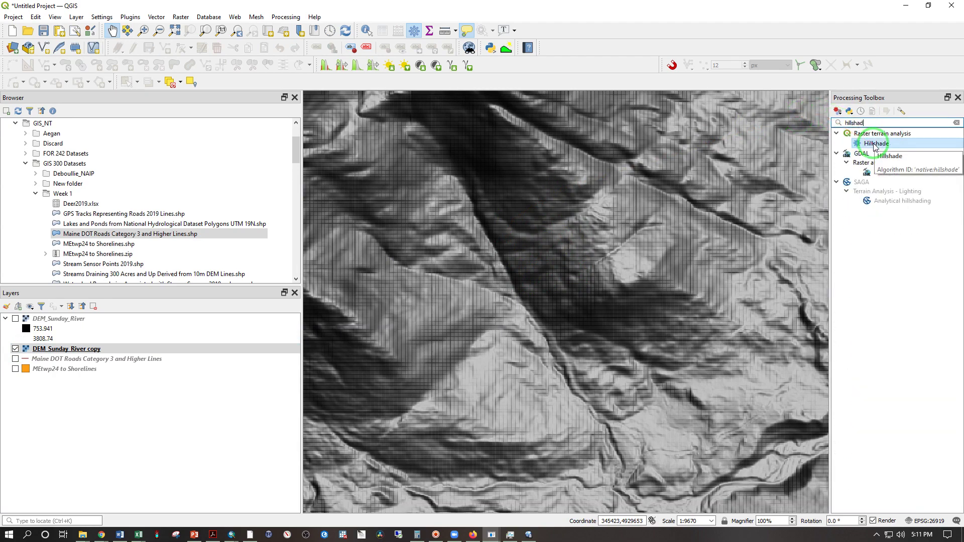
left_click(157, 17)
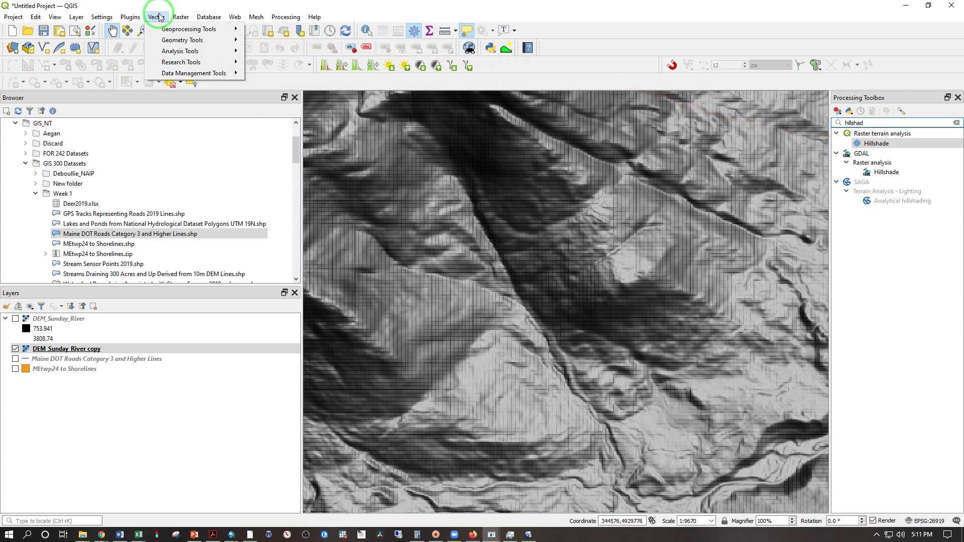
left_click(119, 17)
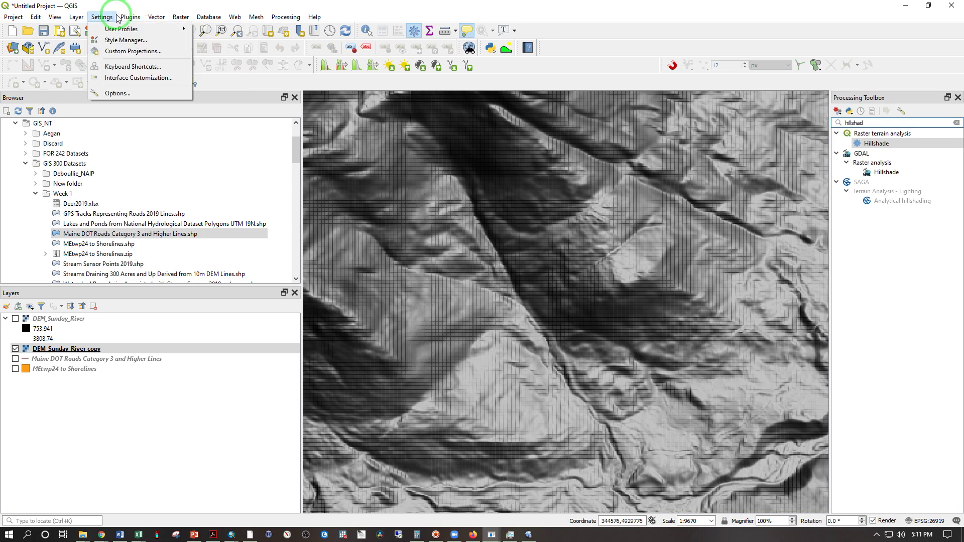
mouse_move(54, 18)
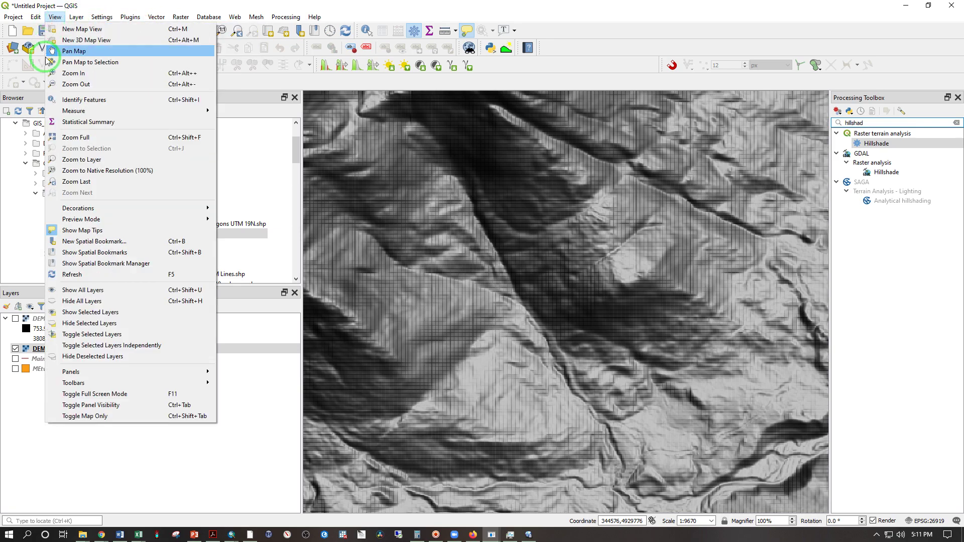
mouse_move(95, 372)
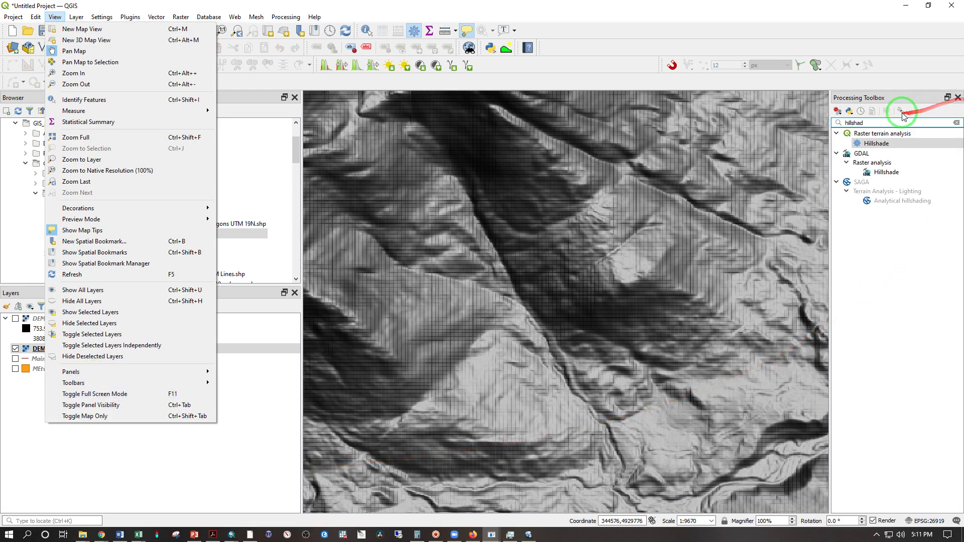
Run the Hillshade terrain analysis tool on the DEM_Sunday_River copy.
left_click(896, 126)
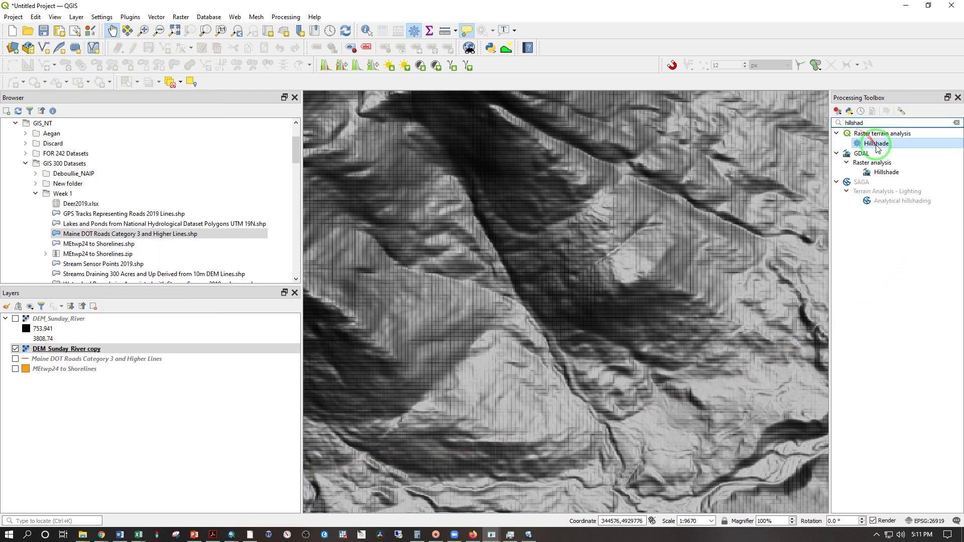
double_click(876, 143)
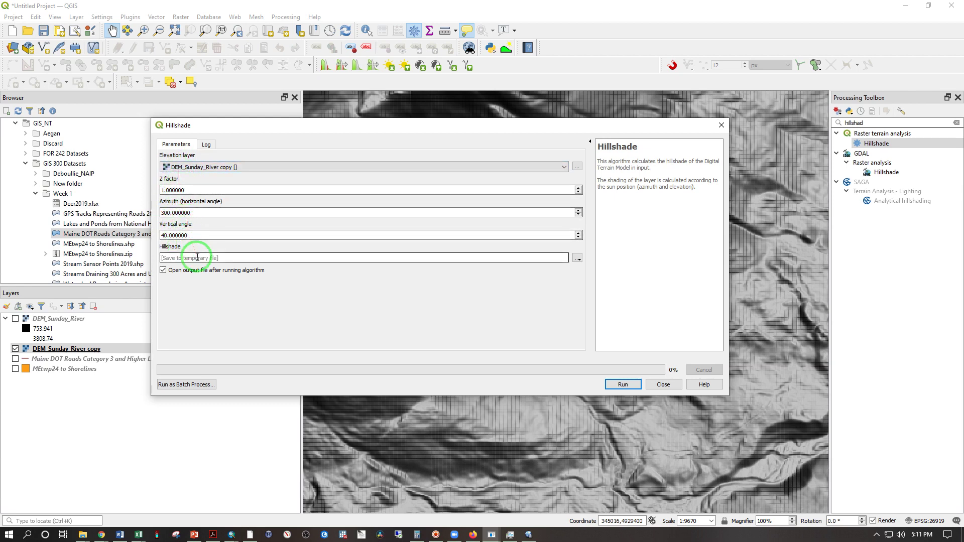
left_click(624, 385)
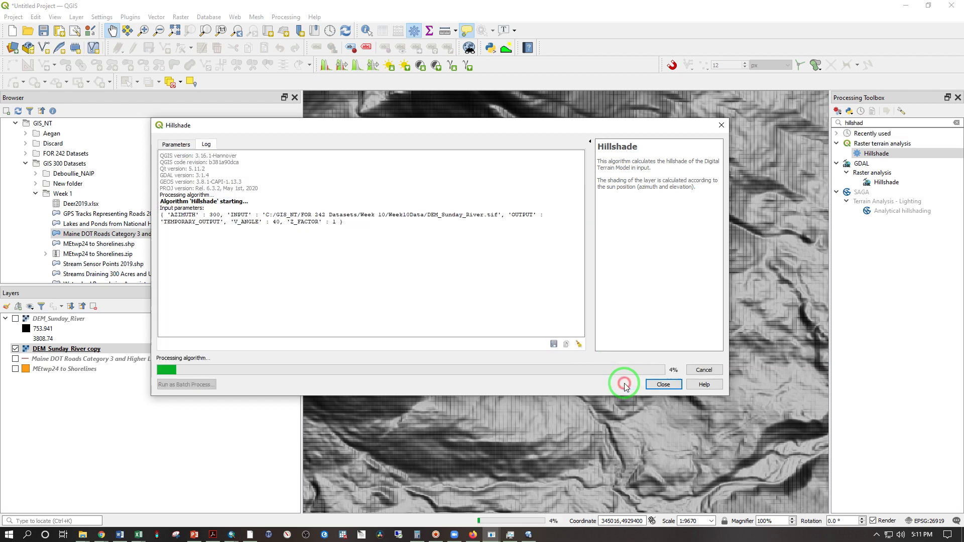
left_click(664, 385)
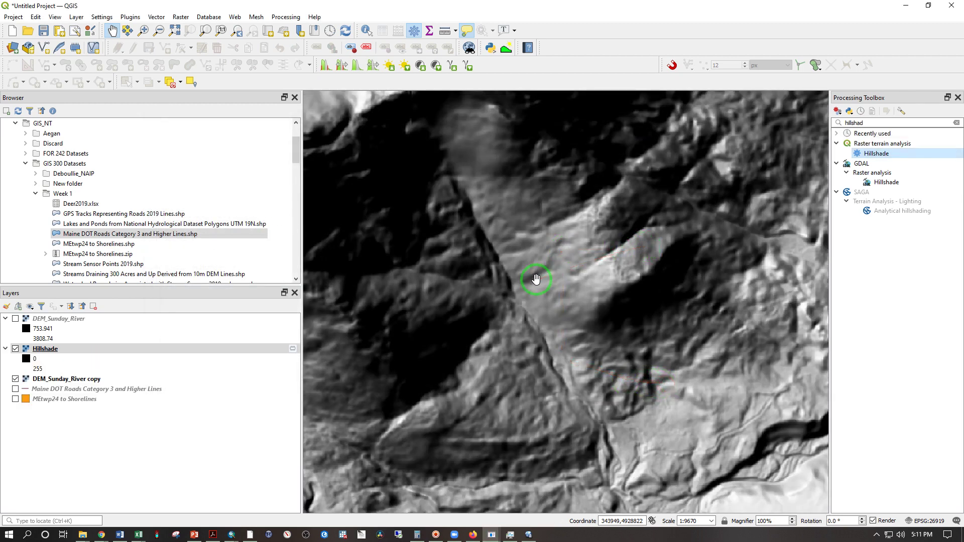
Remove the DEM copy layer and turn DEM_Sunday_River back on.
right_click(54, 382)
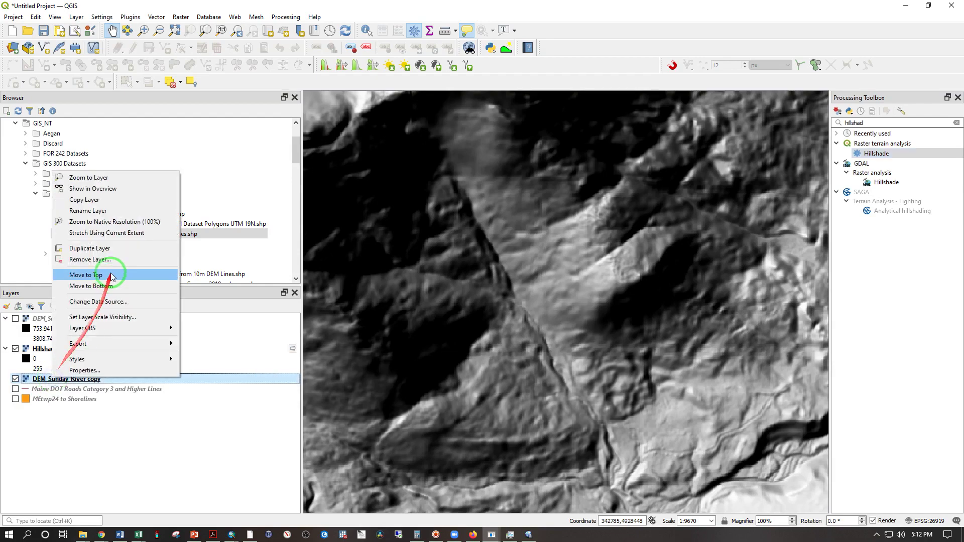
left_click(118, 255)
left_click(469, 281)
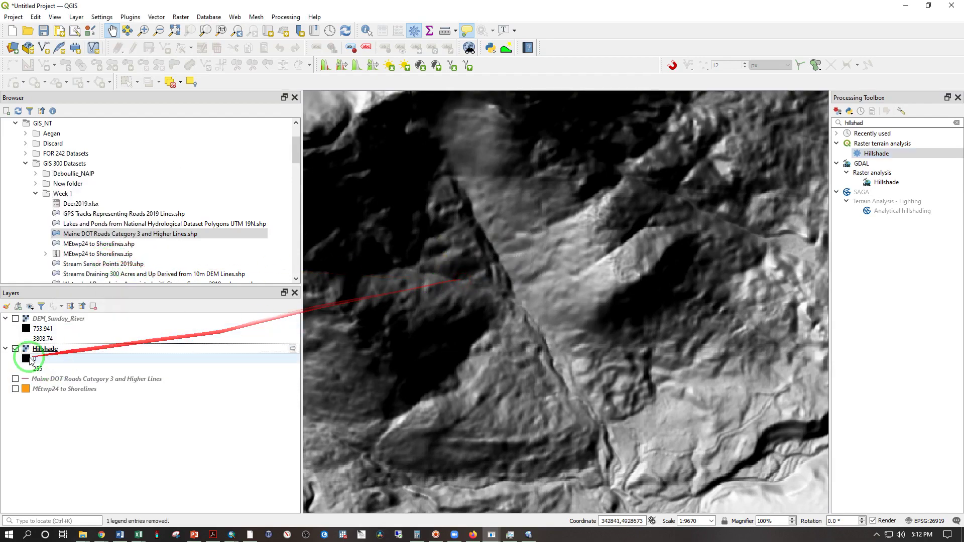
left_click(35, 318)
left_click(17, 319)
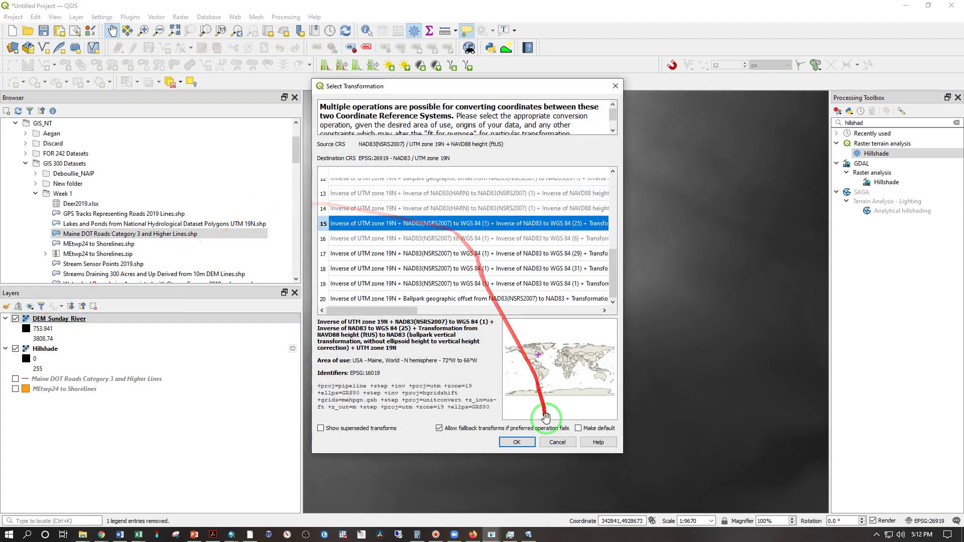
Style DEM_Sunday_River as singleband pseudocolor with the Spectral ramp, stretched to the updated canvas.
left_click(517, 443)
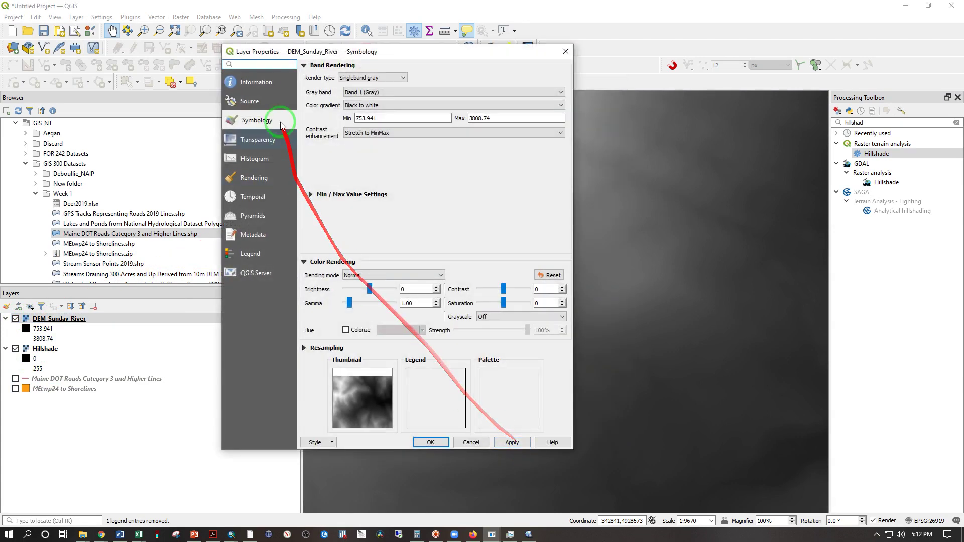
left_click(355, 79)
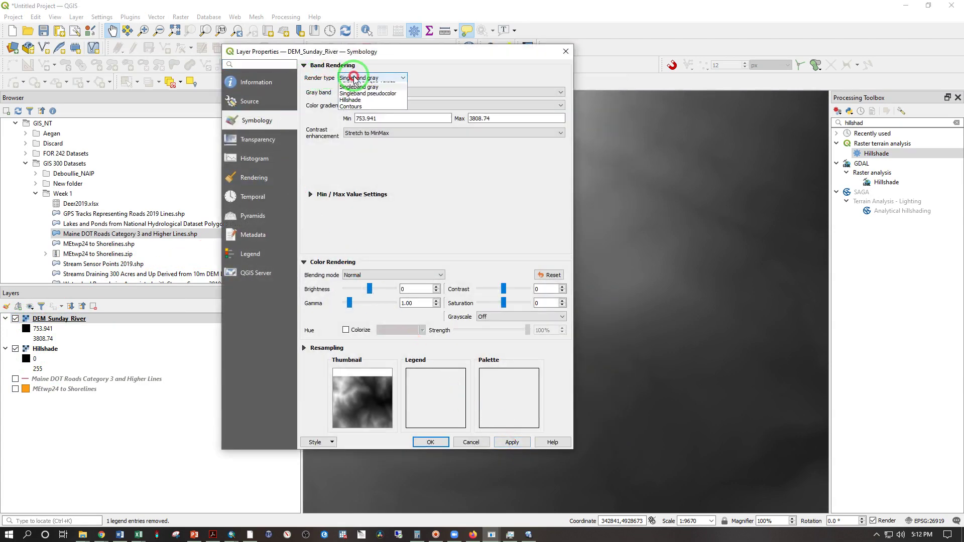
left_click(368, 105)
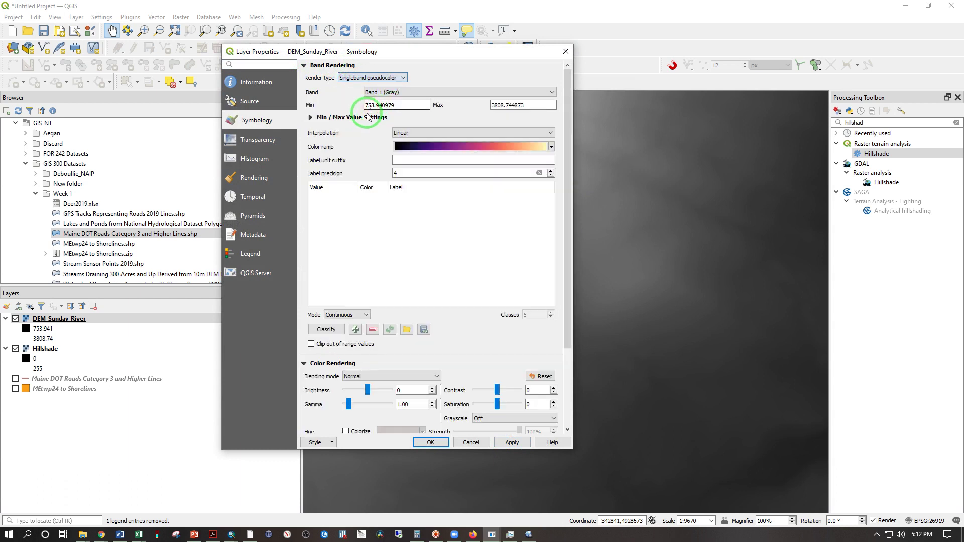
left_click(556, 151)
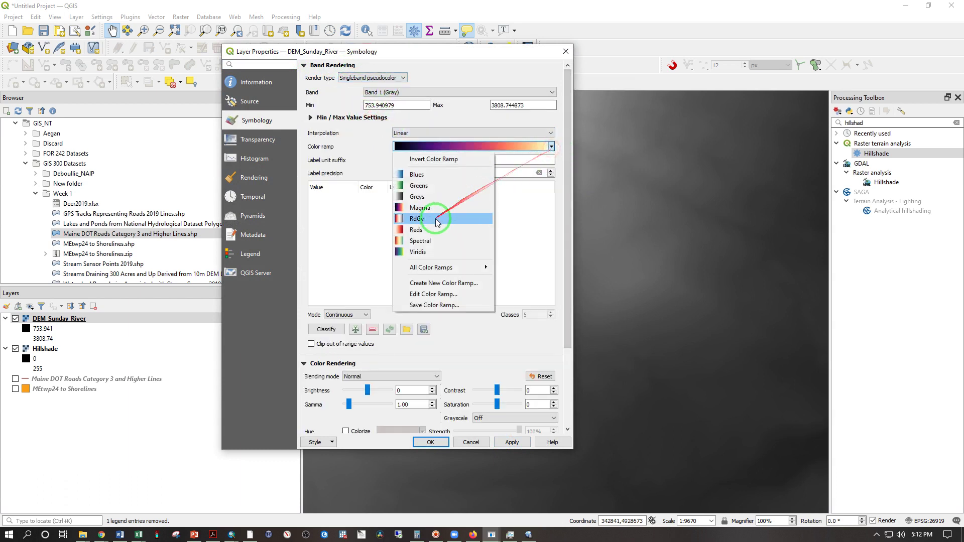
left_click(474, 294)
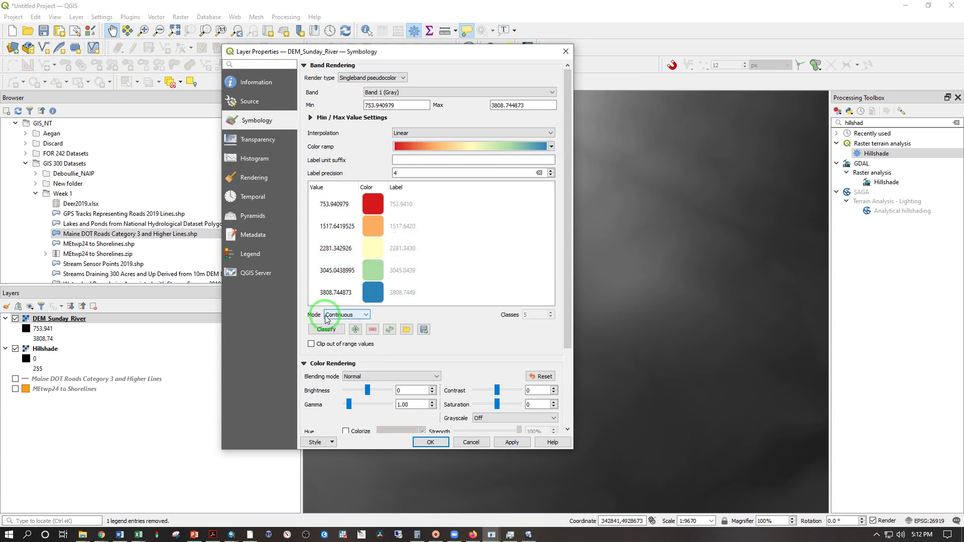
left_click(311, 117)
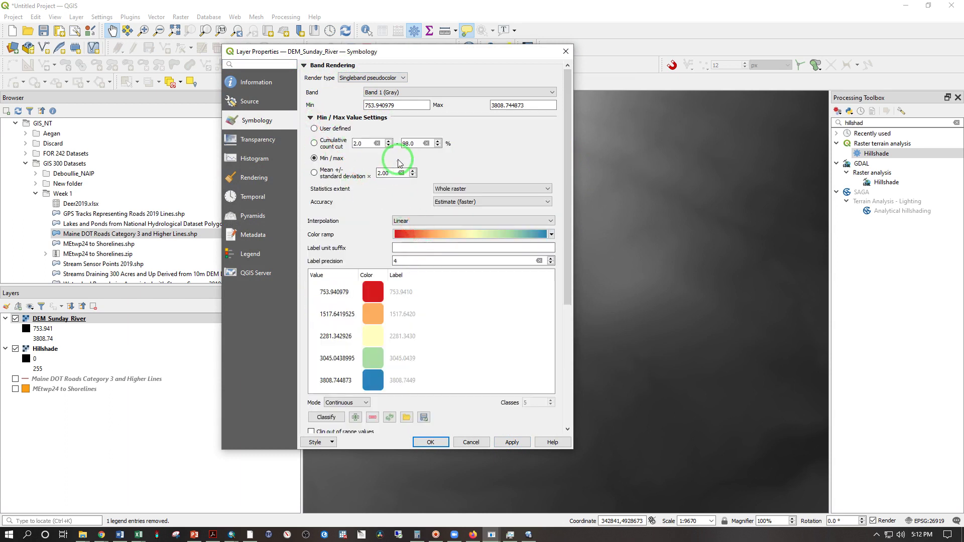
left_click(449, 190)
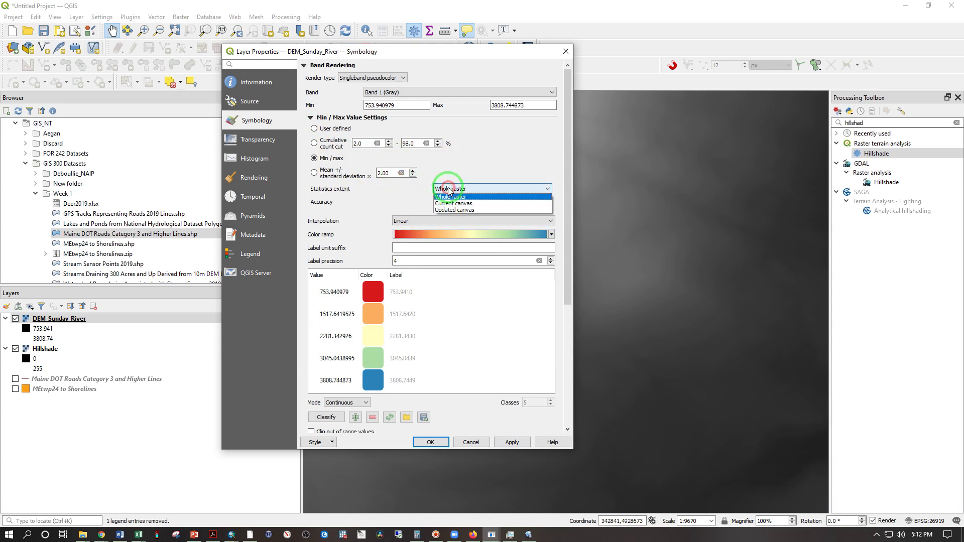
left_click(452, 214)
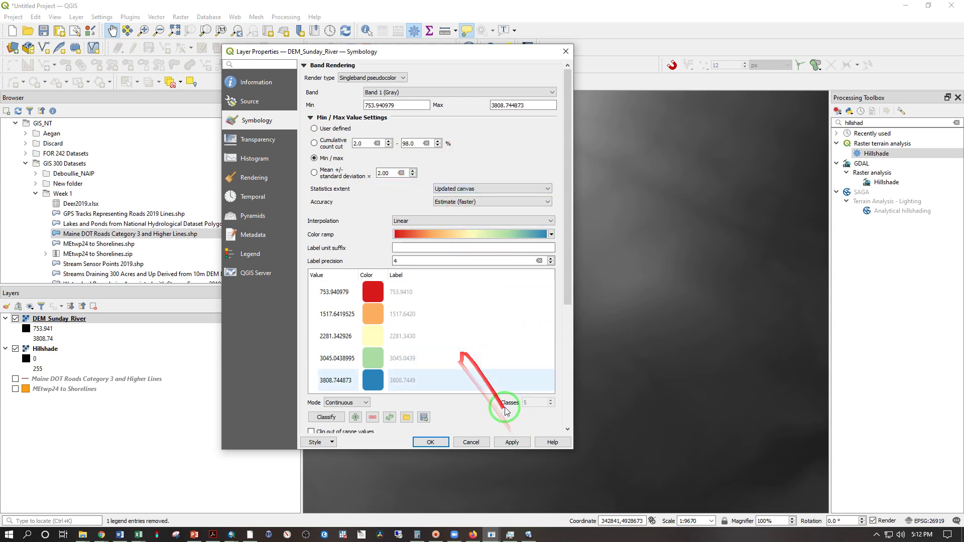
left_click(512, 442)
Set DEM_Sunday_River's global opacity to 60 % and apply it.
left_click(258, 140)
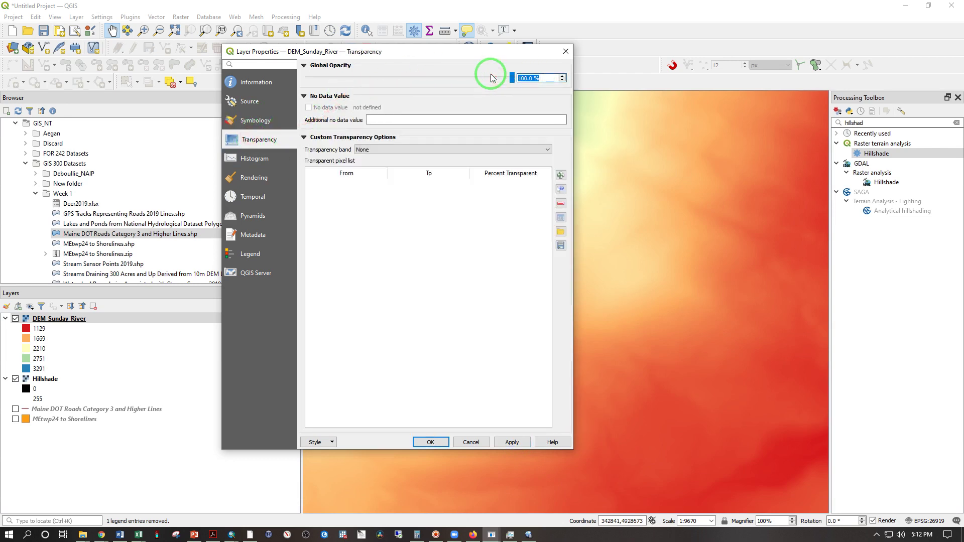
left_click(513, 442)
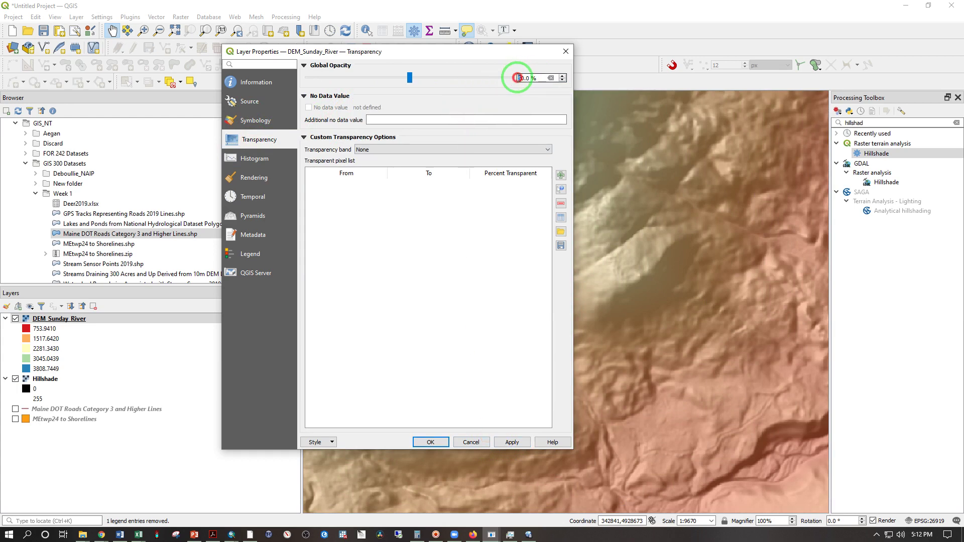
type("6")
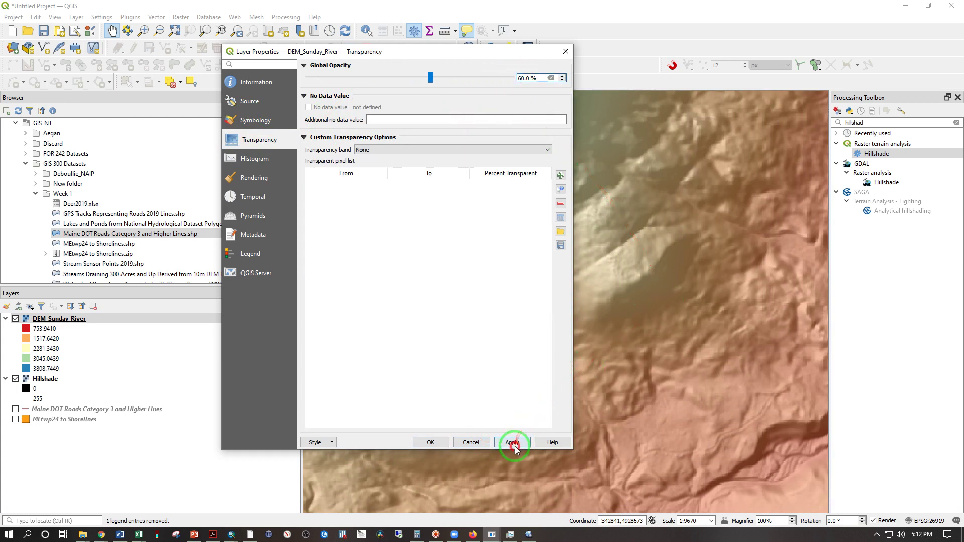
left_click(513, 442)
left_click(430, 442)
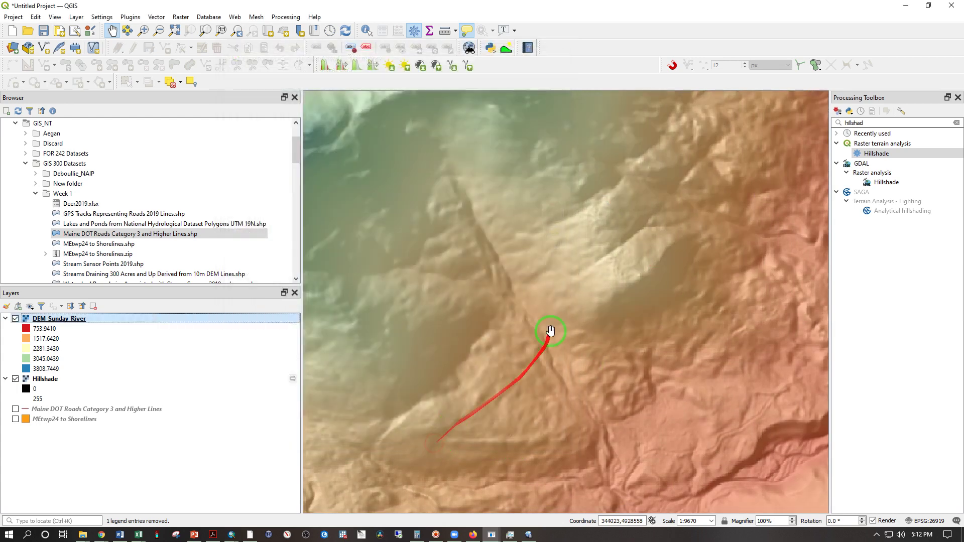
Zoom to about 1:38680 and pan so the Sunday River DEM fills the map view.
scroll(553, 334, "down", 3)
scroll(522, 322, "up", 1)
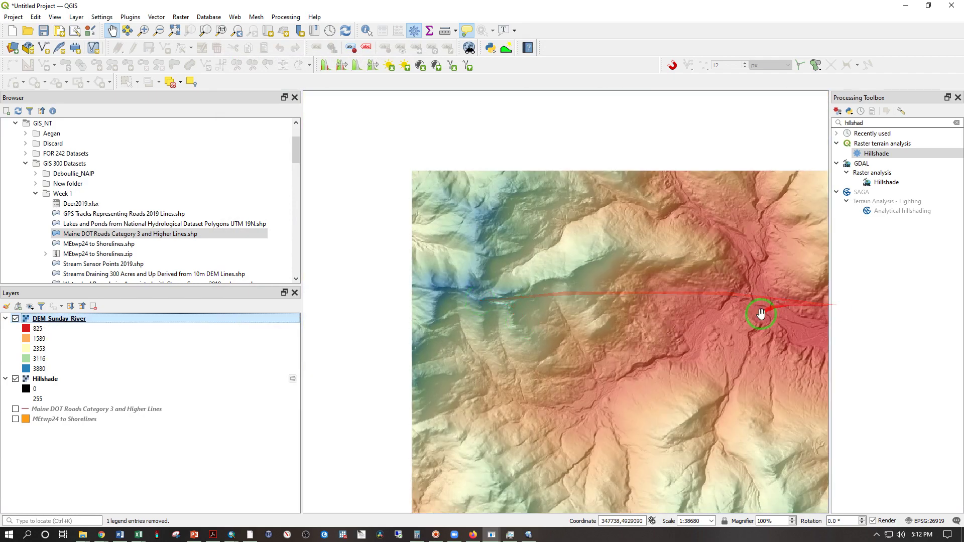
left_click_drag(706, 316, 615, 312)
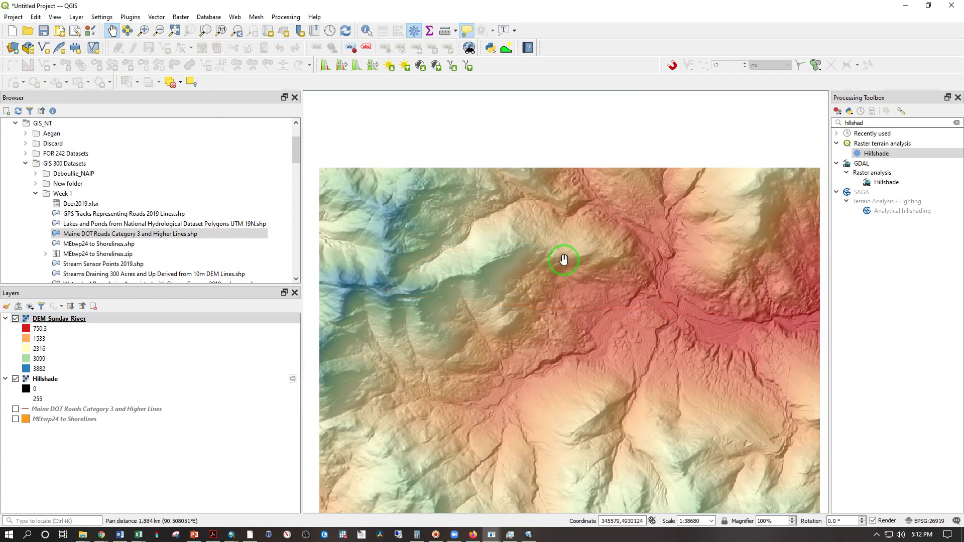
left_click_drag(564, 259, 546, 196)
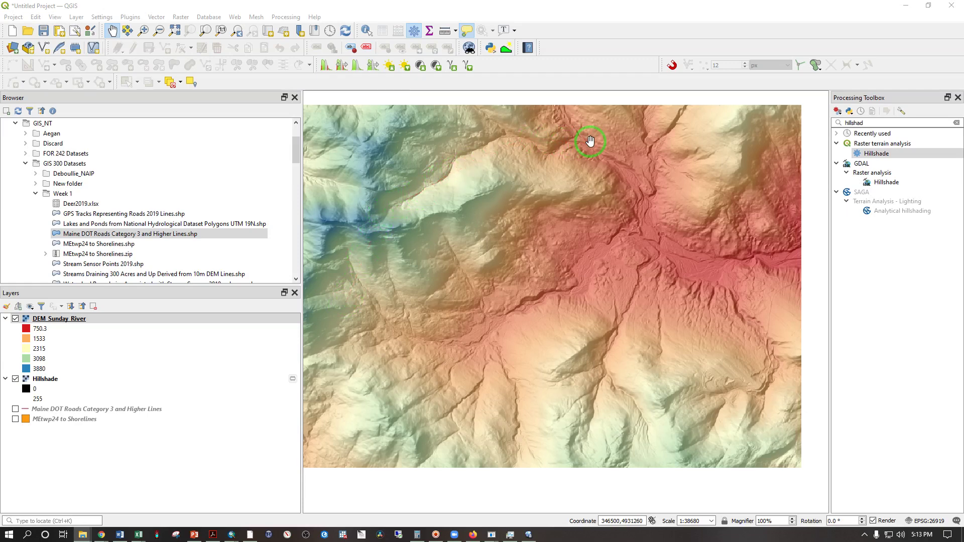
left_click_drag(591, 141, 604, 151)
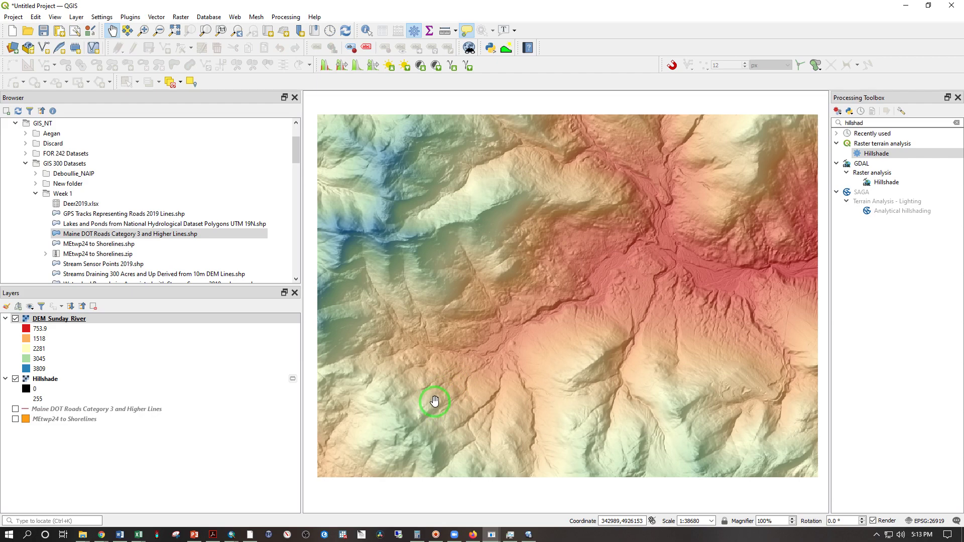
Open Random Points in Extent and take the extent from DEM_Sunday_River.
left_click(157, 17)
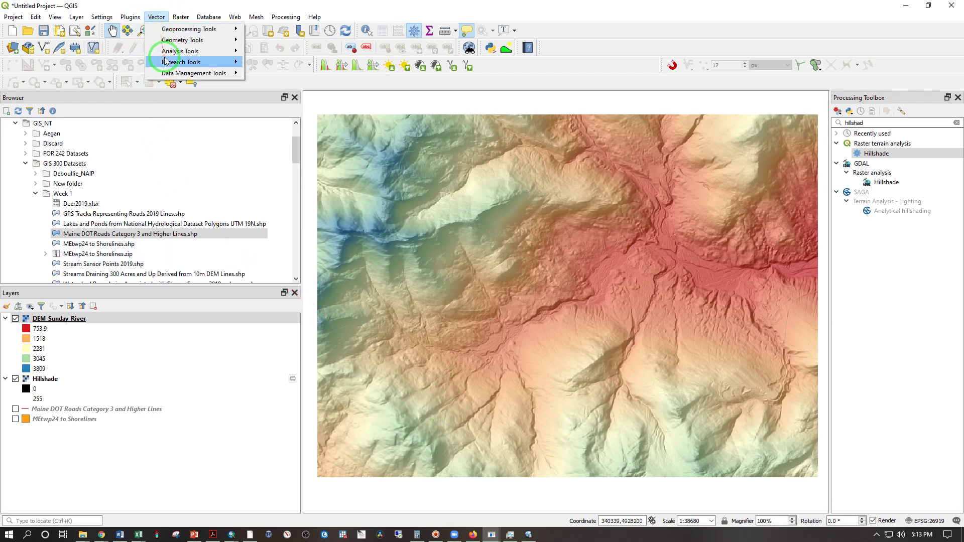
mouse_move(167, 61)
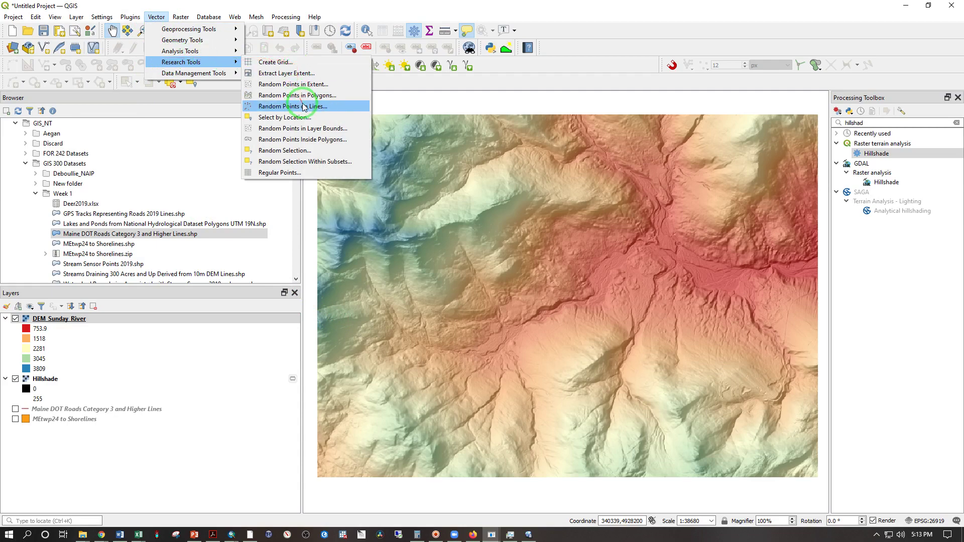
left_click(315, 85)
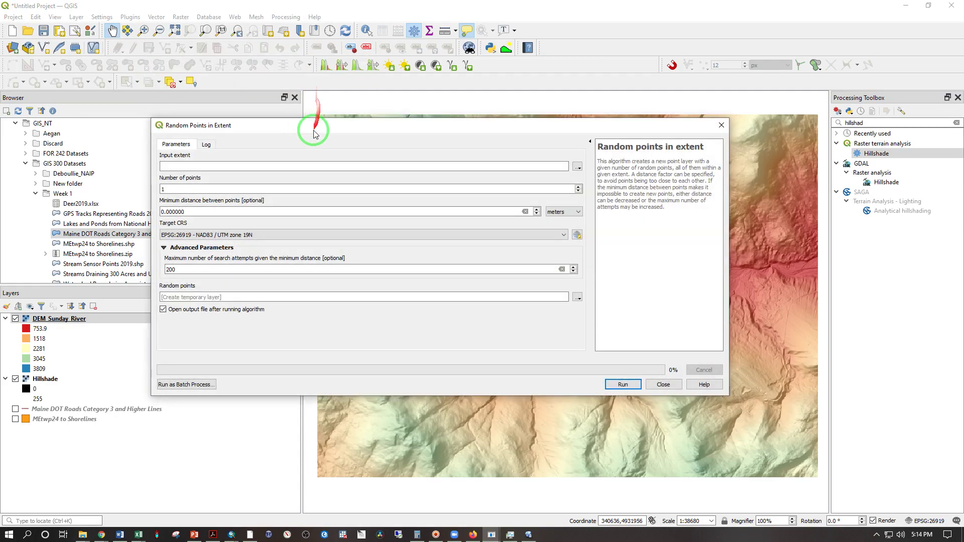
left_click(578, 166)
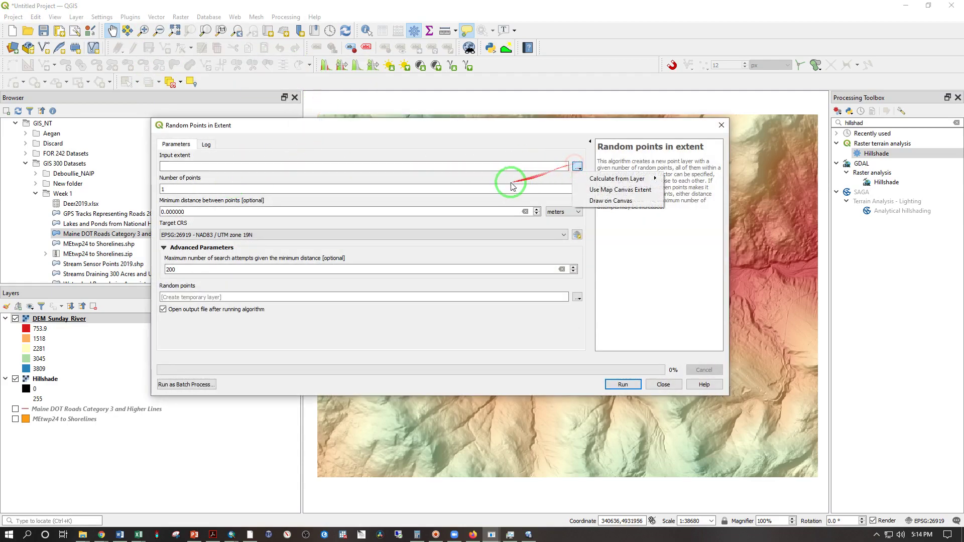
mouse_move(597, 179)
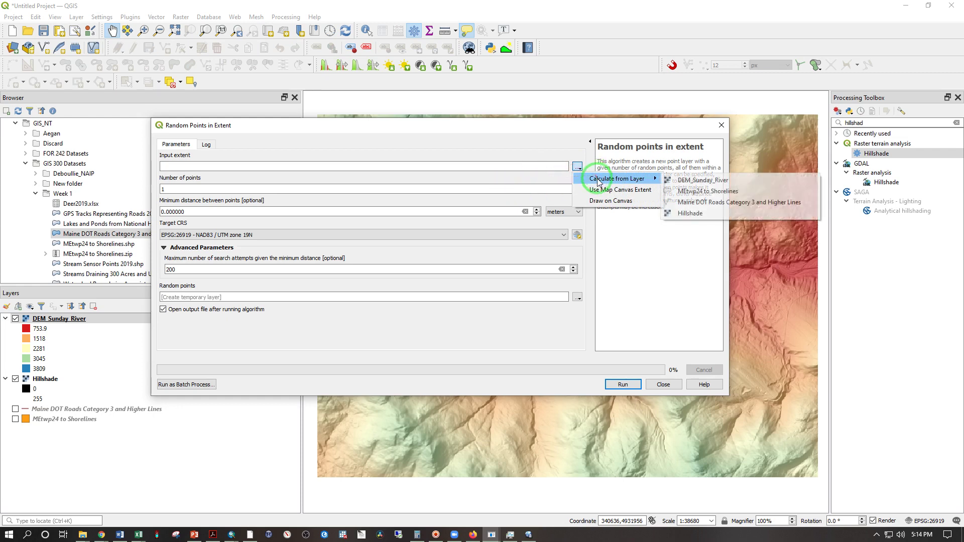
left_click(702, 182)
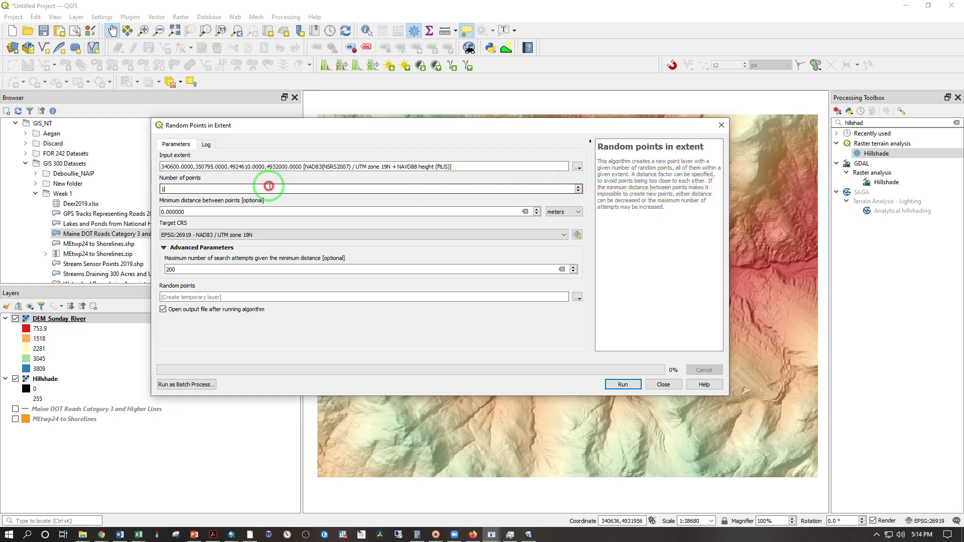
Generate 15 points at least 100 m apart, saved to file as RandomPoints.shp.
left_click(239, 182)
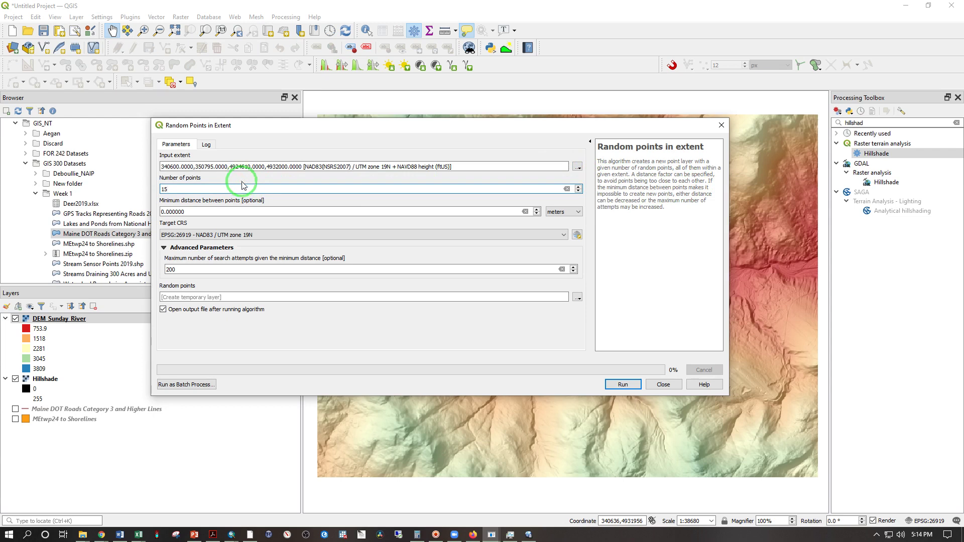
left_click(259, 210)
left_click_drag(245, 209, 64, 205)
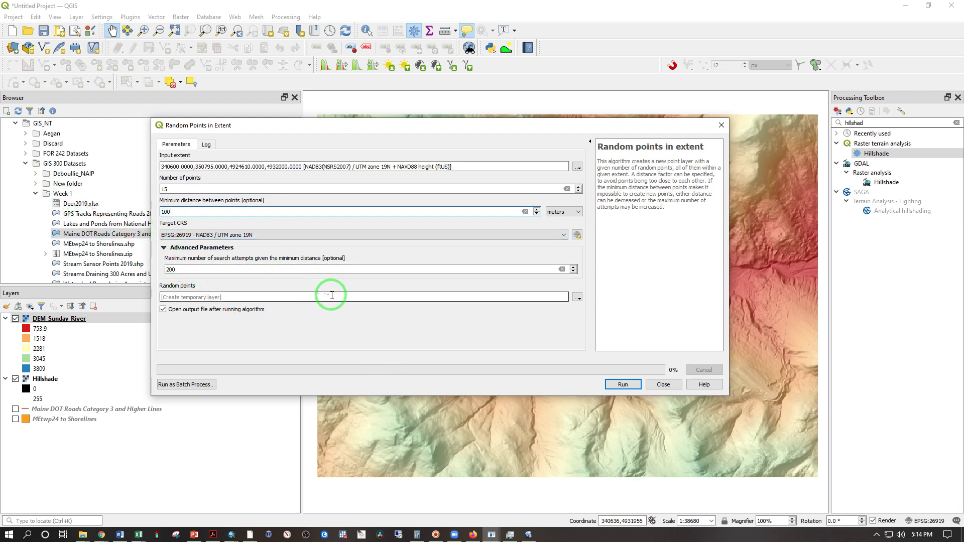
left_click(577, 297)
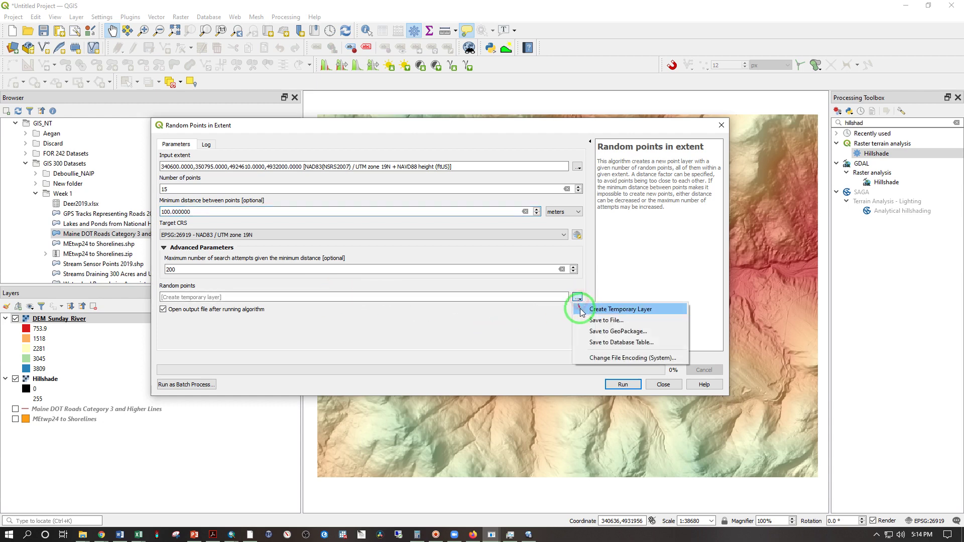
left_click(590, 321)
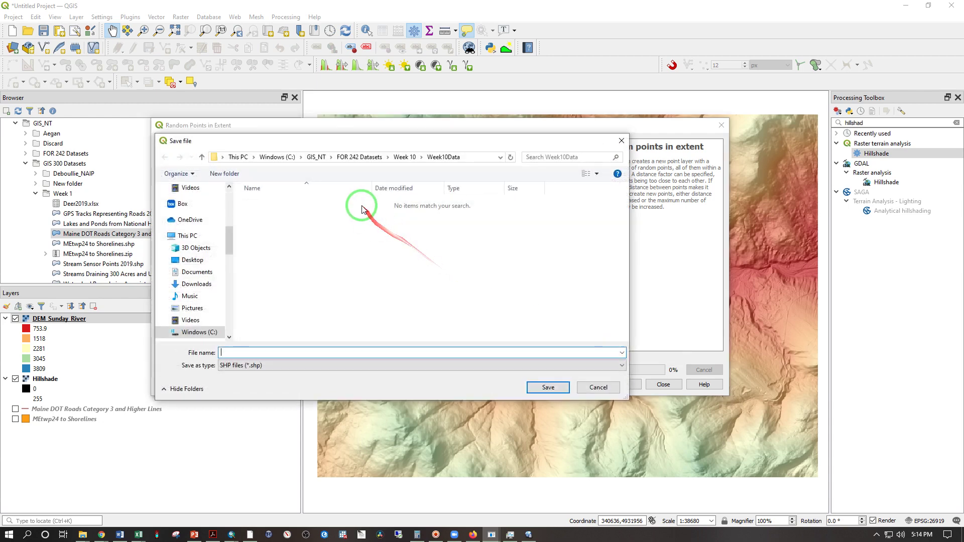
left_click(328, 352)
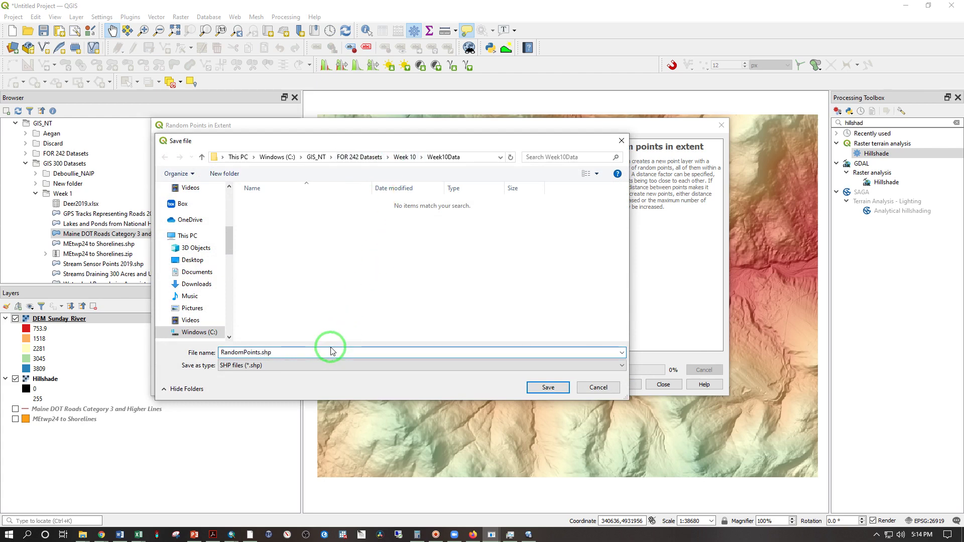
left_click(548, 387)
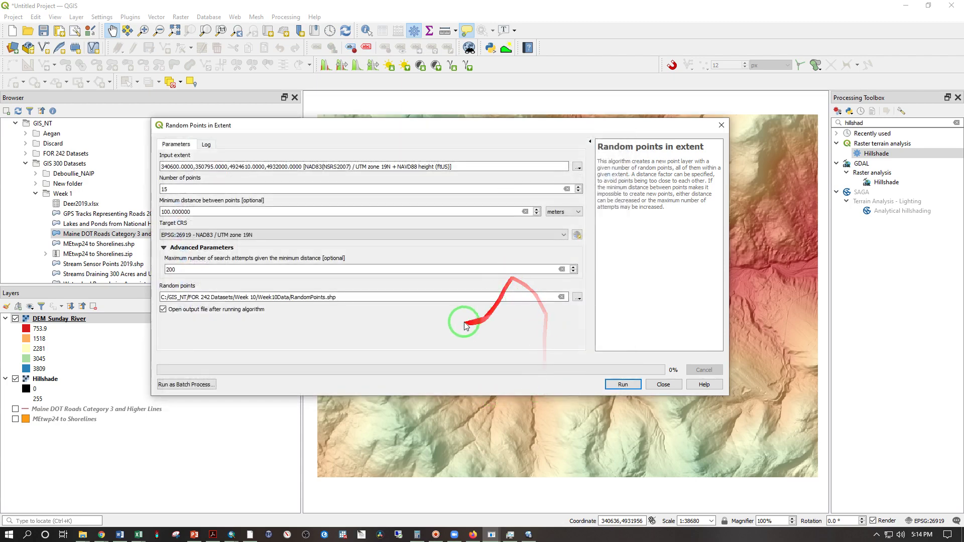
left_click(624, 384)
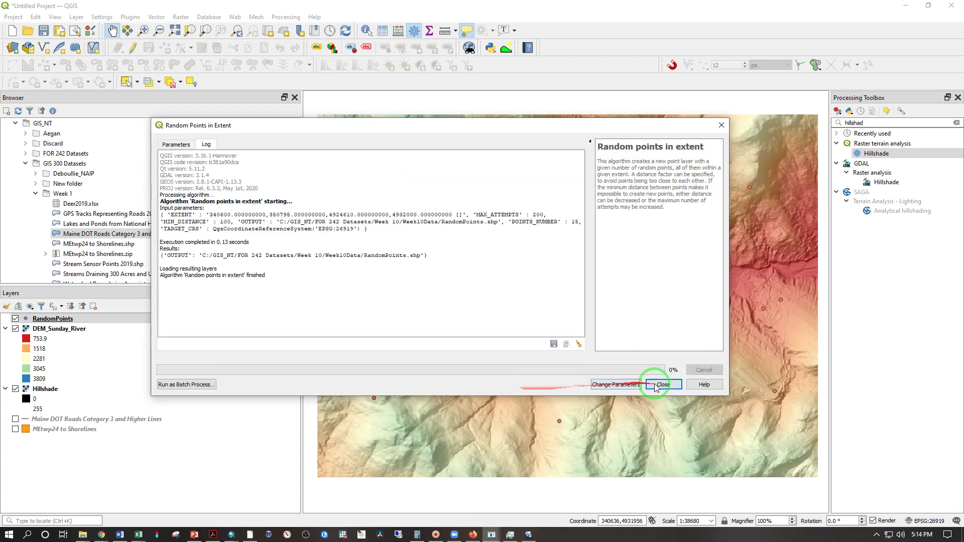
left_click(662, 385)
Reopen Random Points in Extent with 15 points and the extent from the DEM layer.
mouse_move(713, 409)
left_mouse_down()
mouse_move(744, 391)
mouse_move(736, 340)
left_mouse_up()
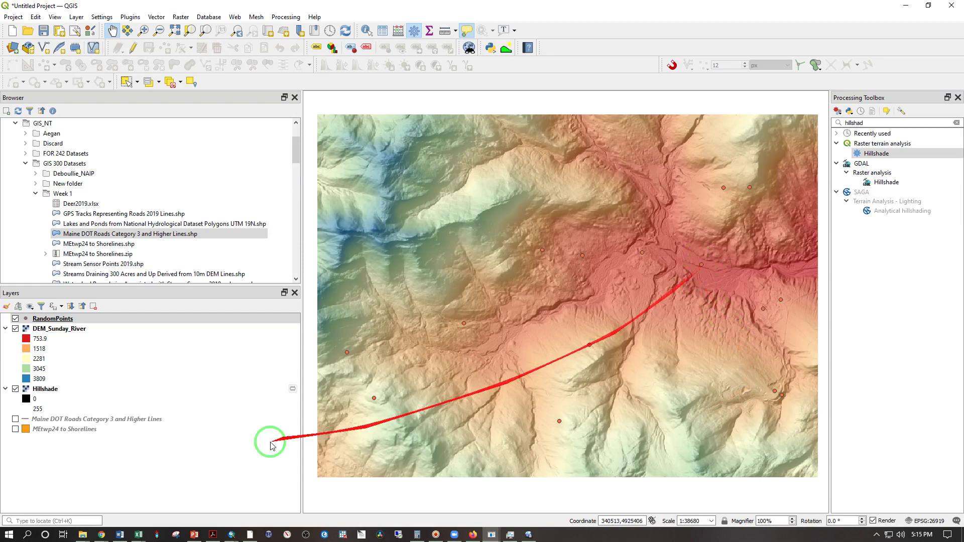
left_click(158, 17)
mouse_move(168, 51)
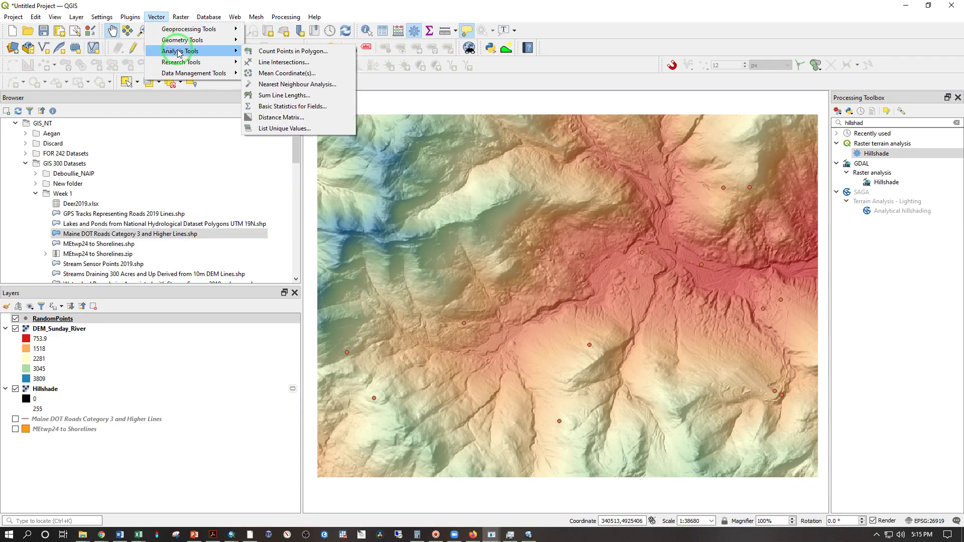
mouse_move(227, 66)
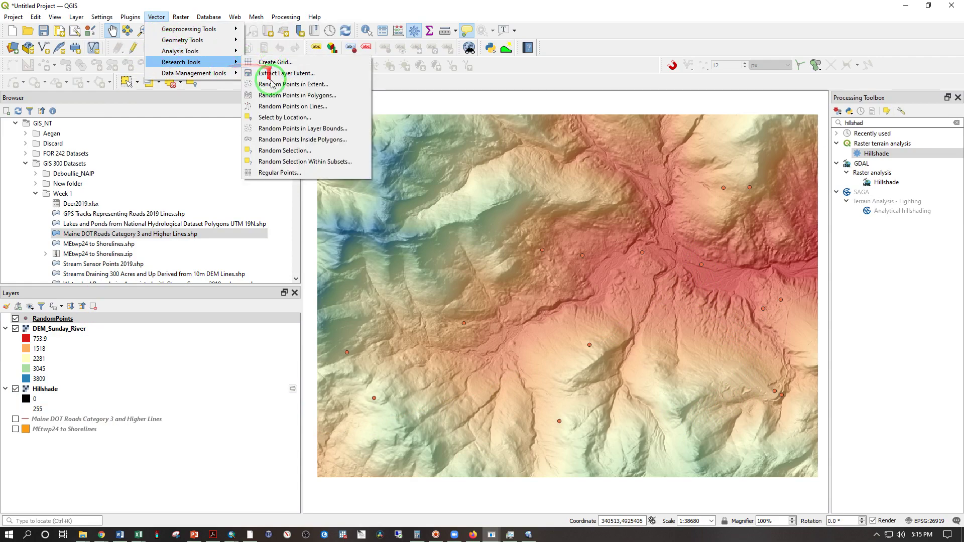
left_click(287, 85)
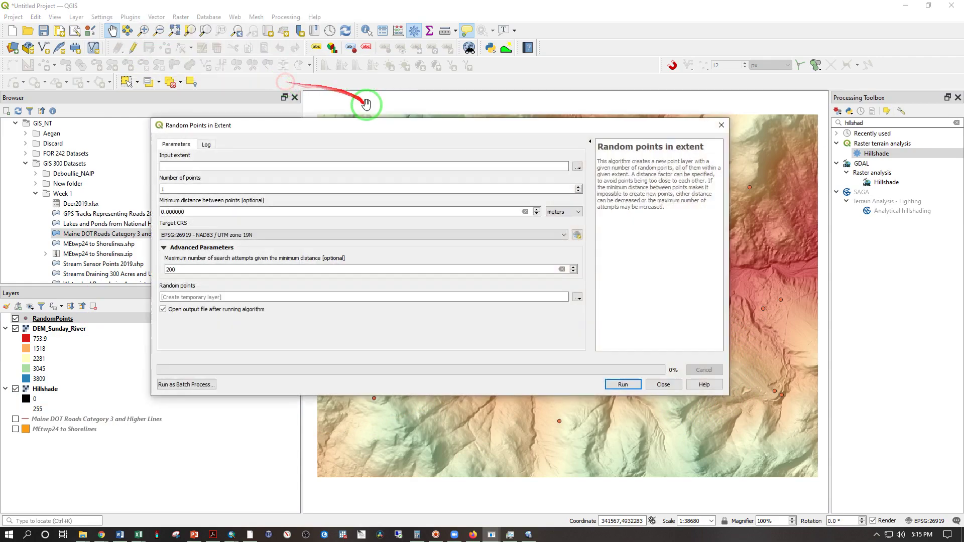
left_click(298, 189)
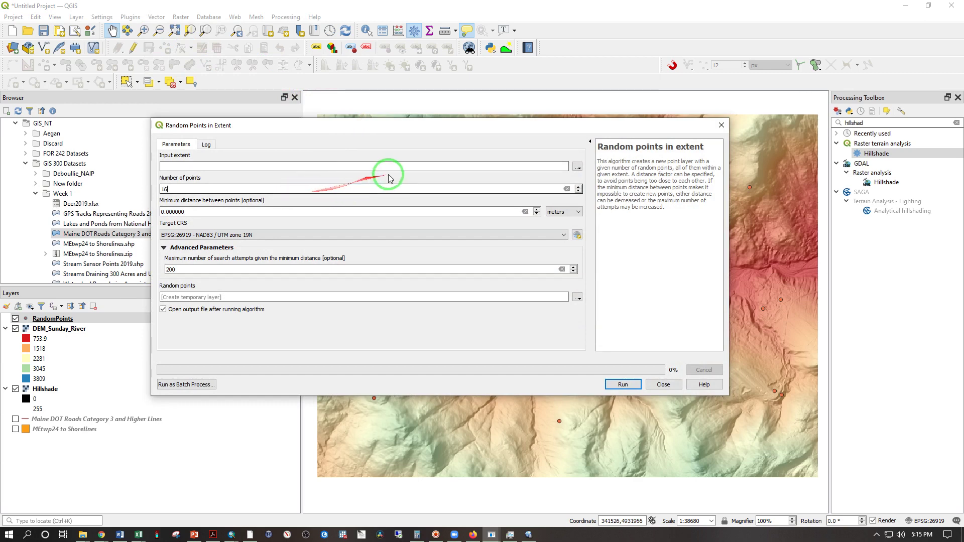
type("6")
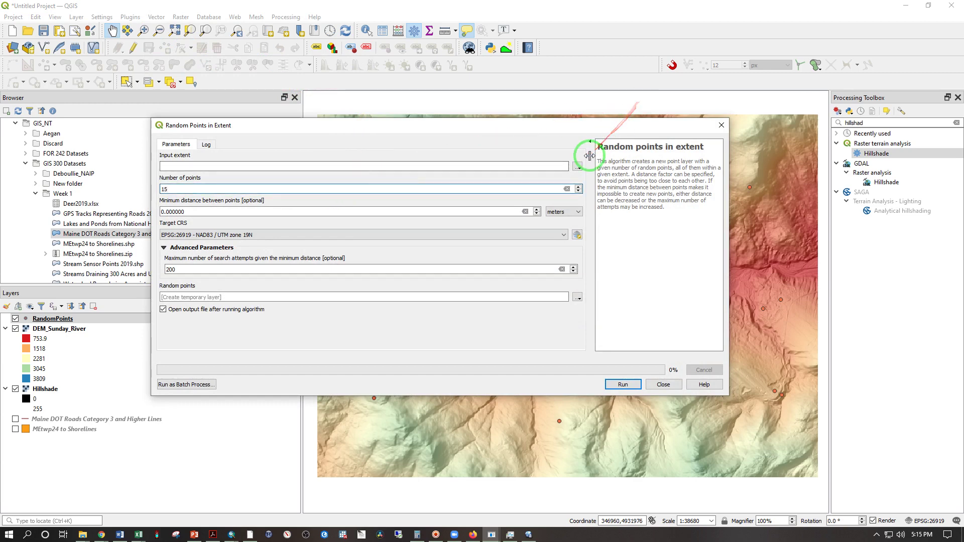
left_click(578, 167)
mouse_move(643, 180)
left_click(703, 181)
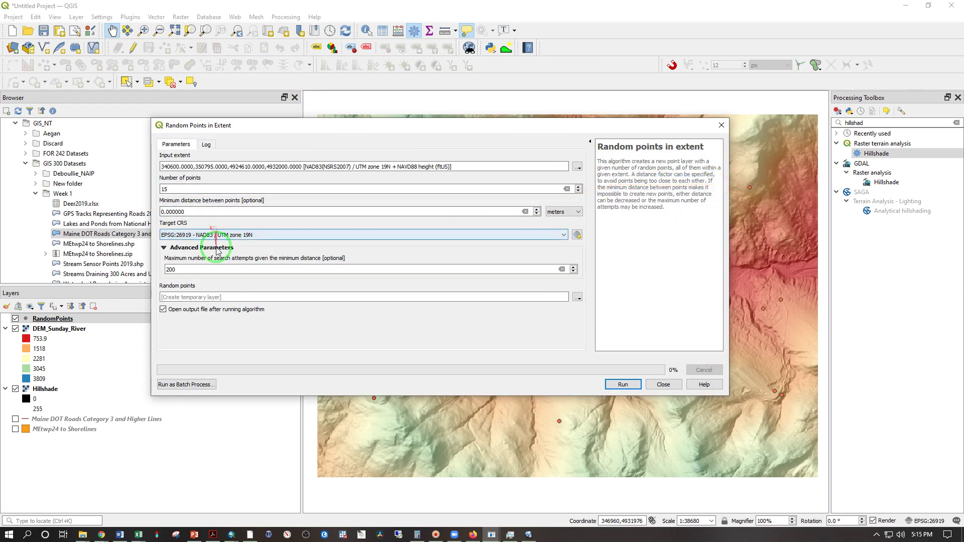
Set the minimum distance to 500 and generate a temporary Random points layer.
left_click(208, 269)
left_click_drag(193, 210, 159, 208)
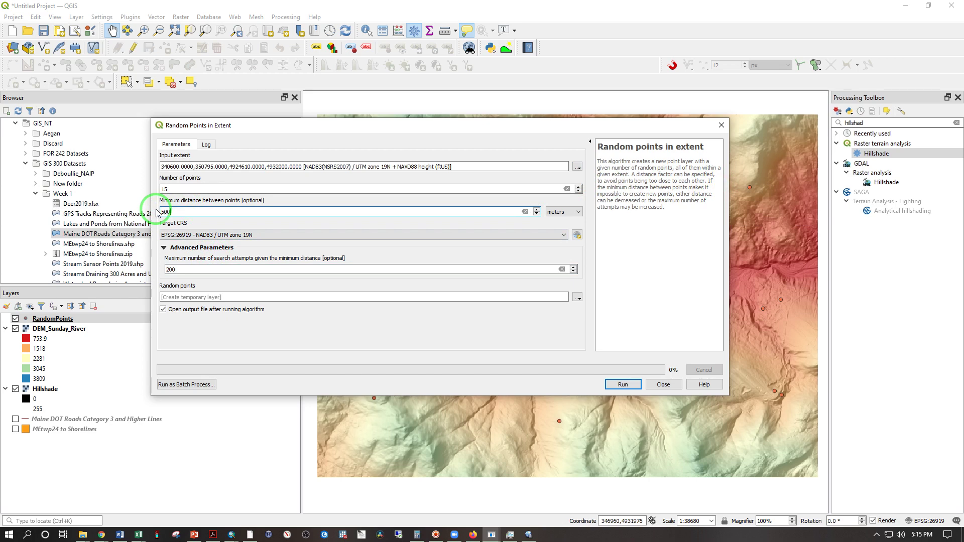
type("500")
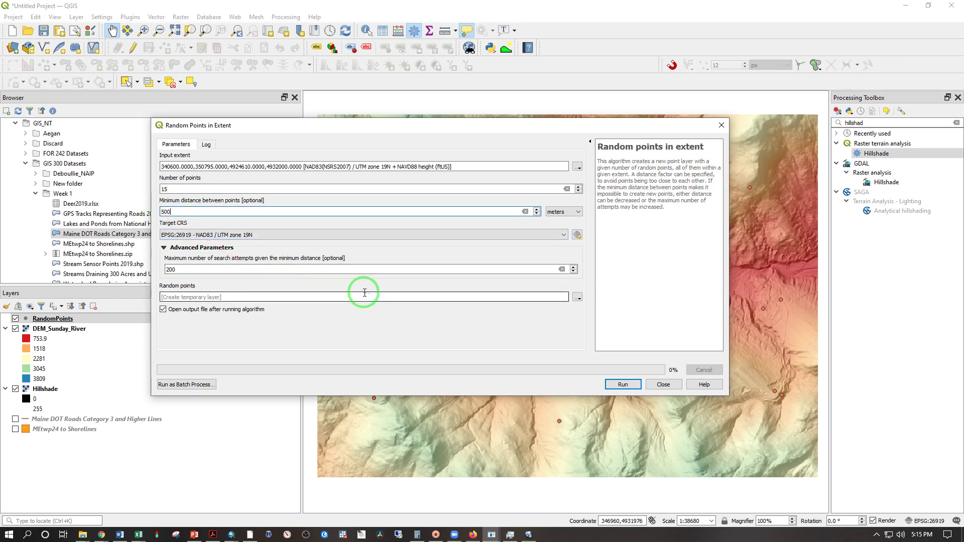
left_click(622, 385)
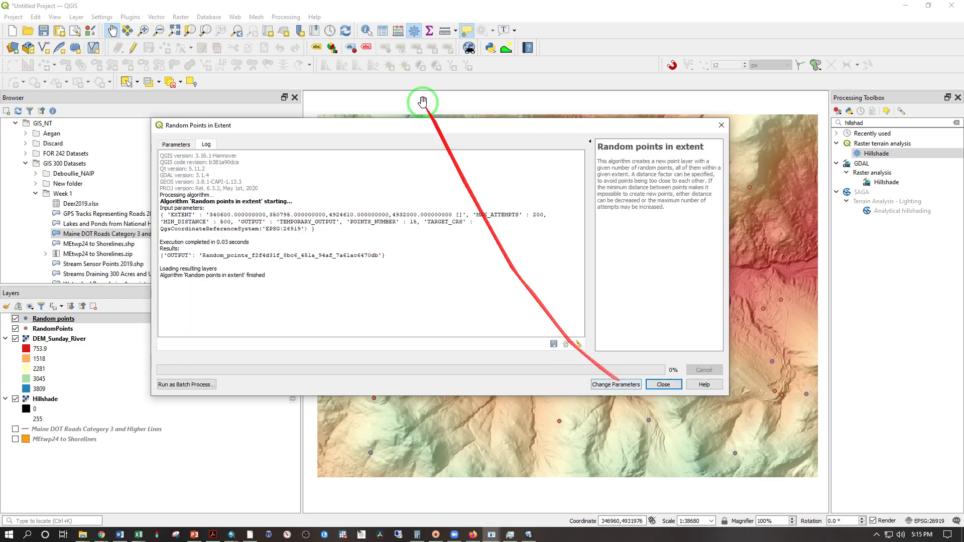
left_click_drag(422, 125, 963, 180)
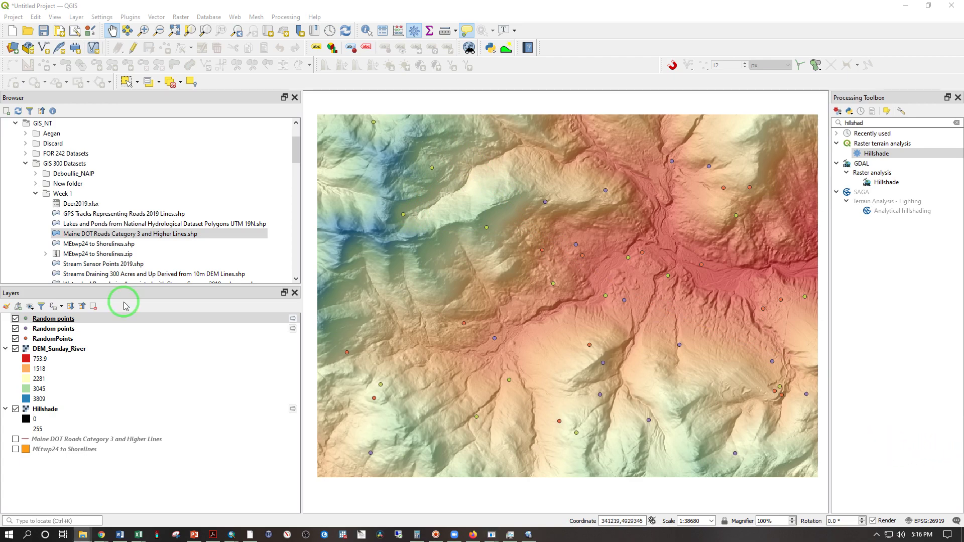
Remove the two duplicate point layers, RandomPoints and one Random points layer, confirming each.
left_click(69, 331)
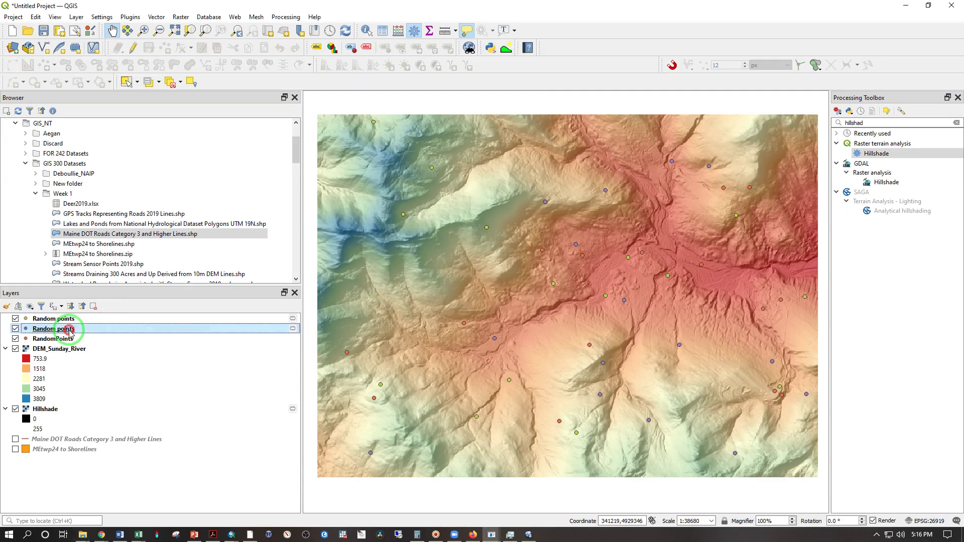
right_click(62, 331)
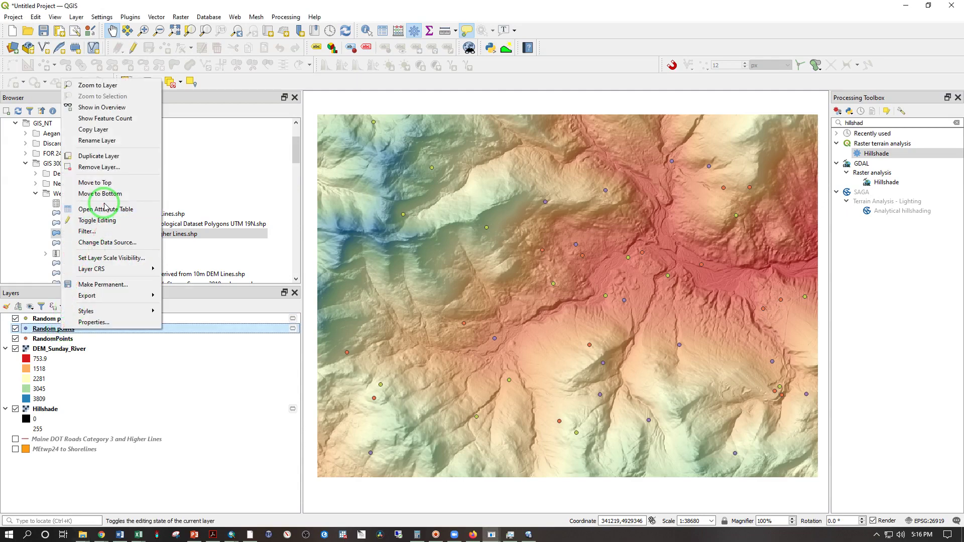
left_click(99, 168)
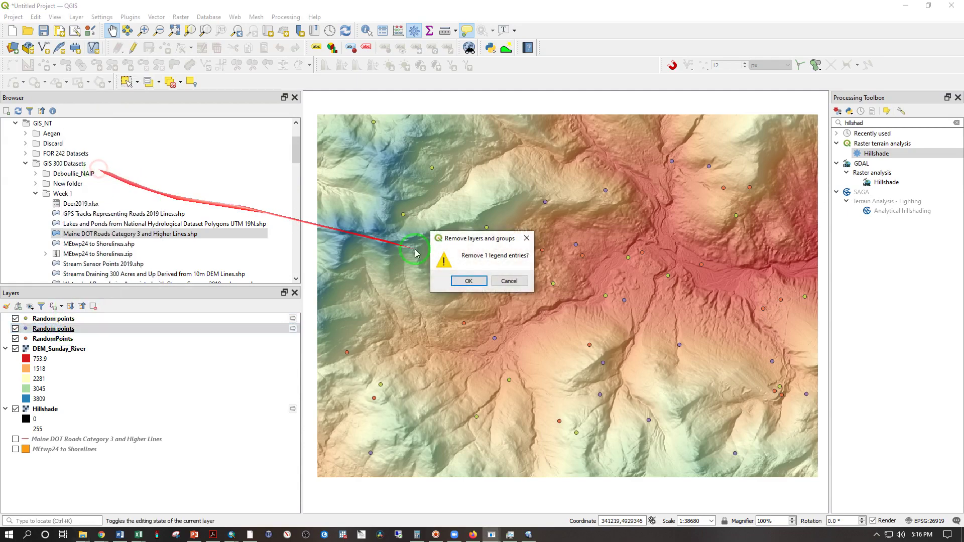
left_click(465, 282)
left_click(55, 332)
right_click(56, 332)
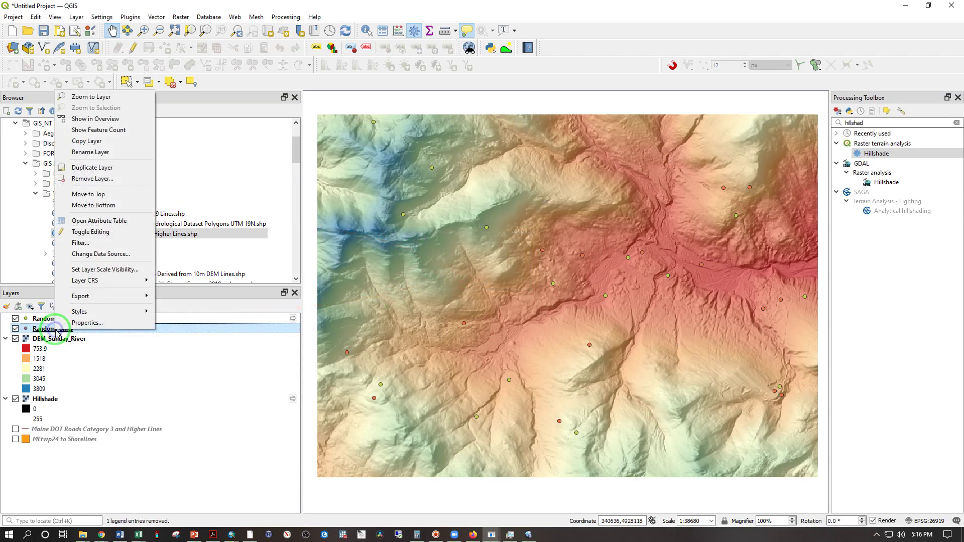
left_click(97, 180)
left_click(459, 277)
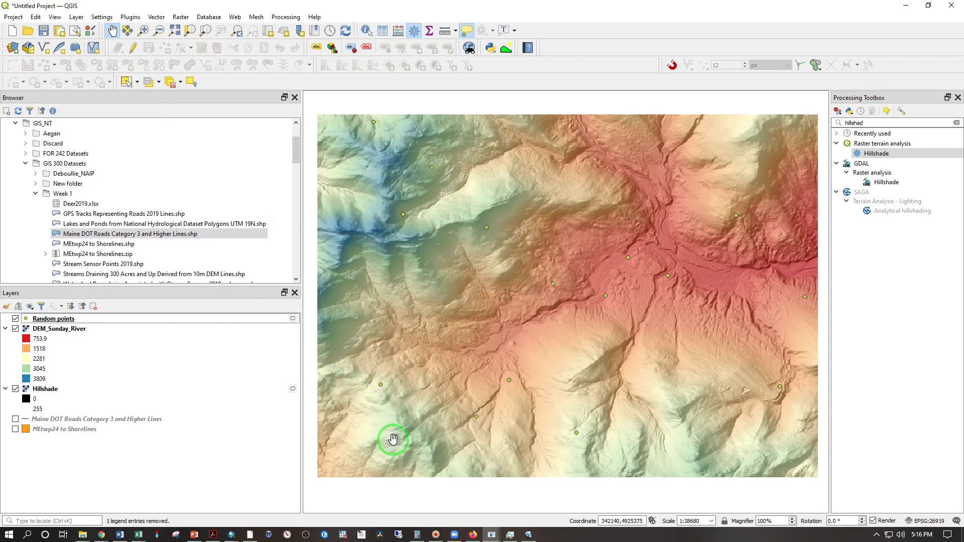
Export the Random points layer with Save Features As, browsing to the Week10Data folder.
right_click(54, 319)
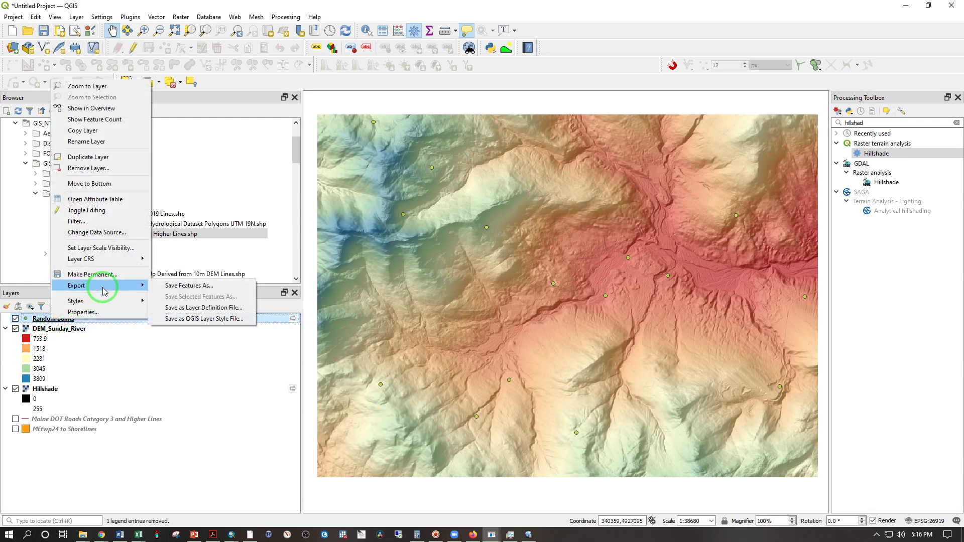
left_click(190, 285)
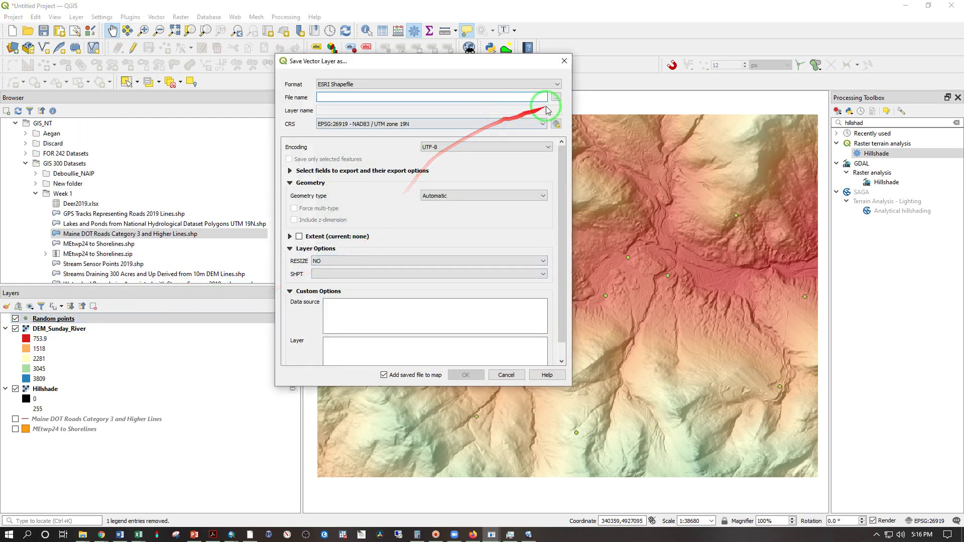
left_click(556, 97)
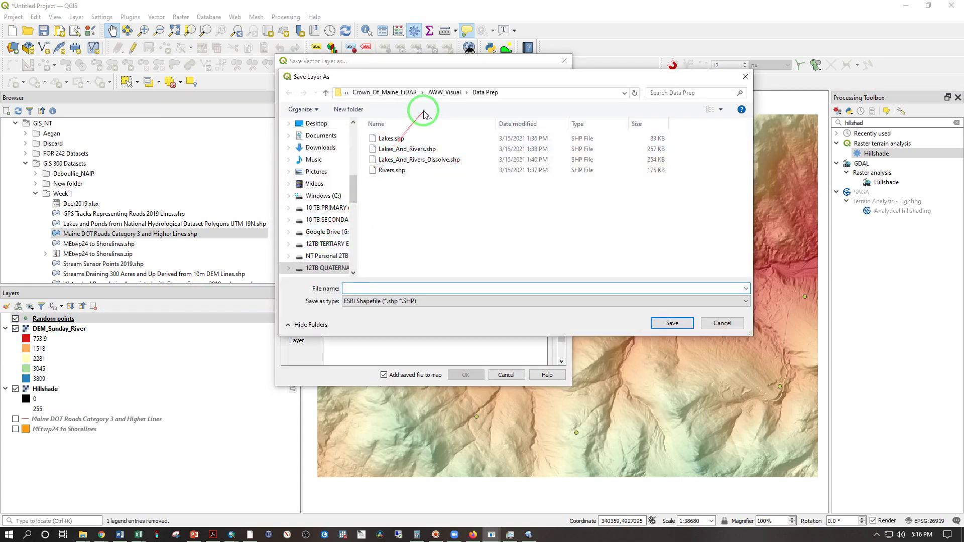
scroll(336, 226, "up", 10)
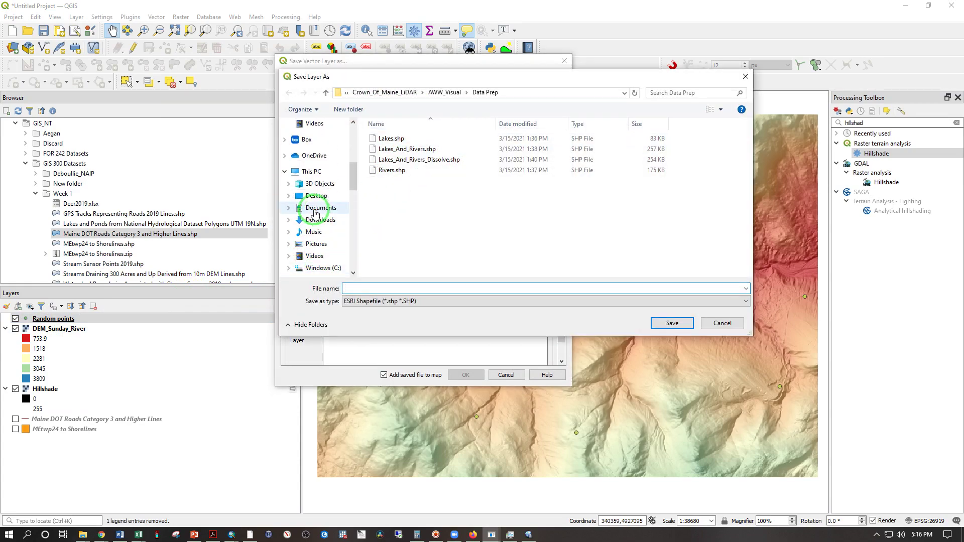
scroll(315, 181, "up", 5)
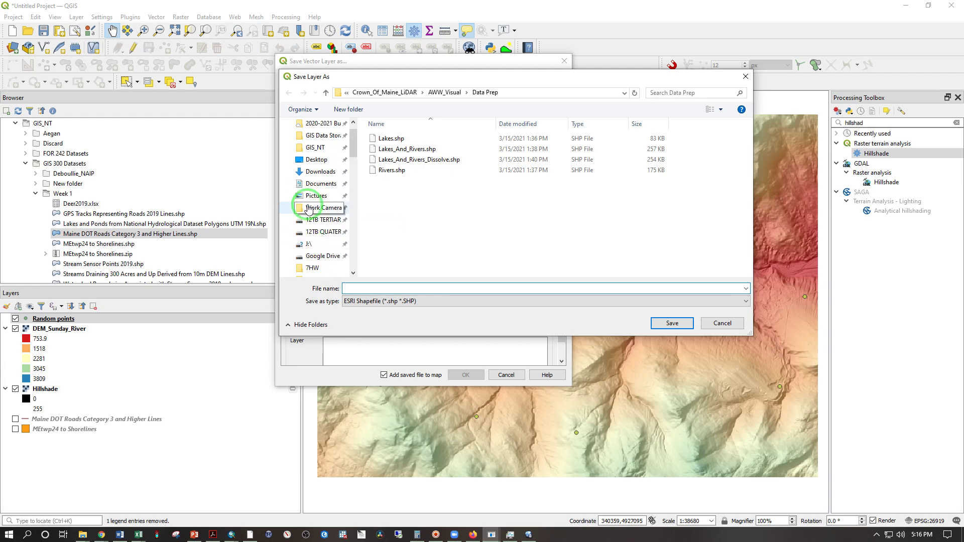
left_click(321, 170)
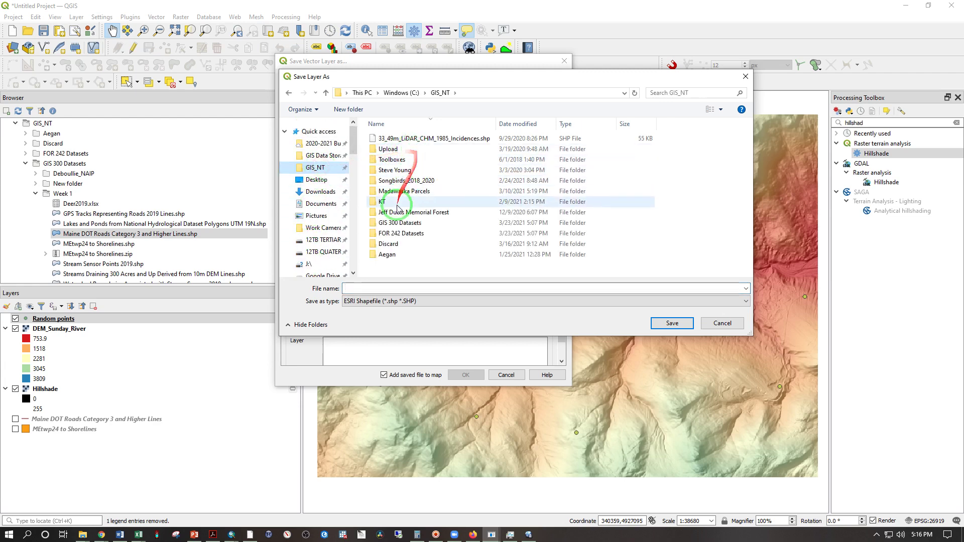
double_click(392, 240)
double_click(391, 180)
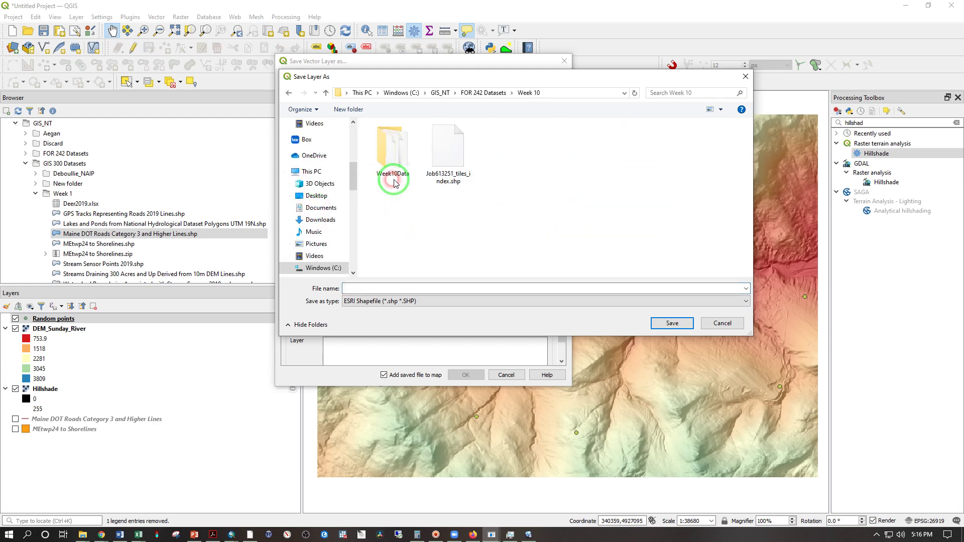
double_click(408, 161)
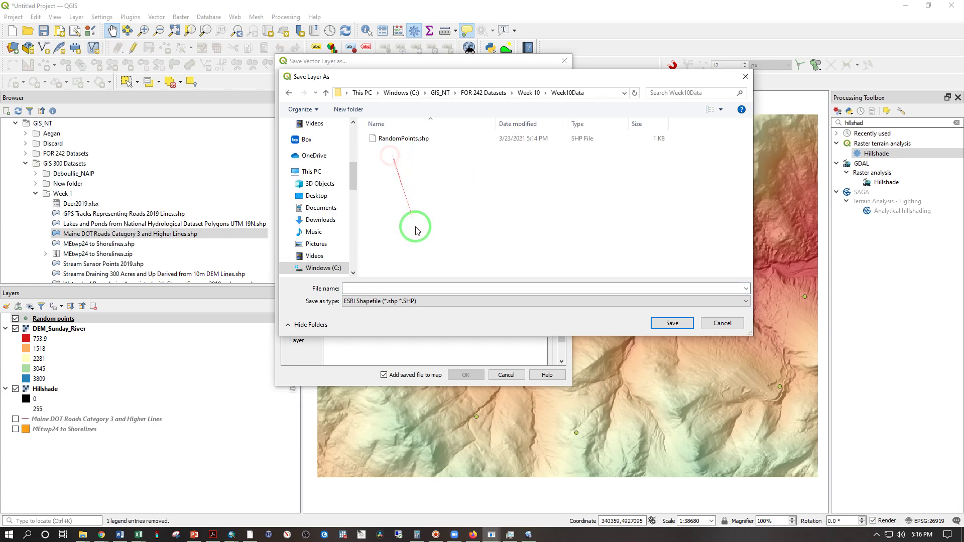
Save it over RandomPoints.shp, confirming the overwrite, and hide the temporary layer.
left_click(402, 138)
left_click(654, 323)
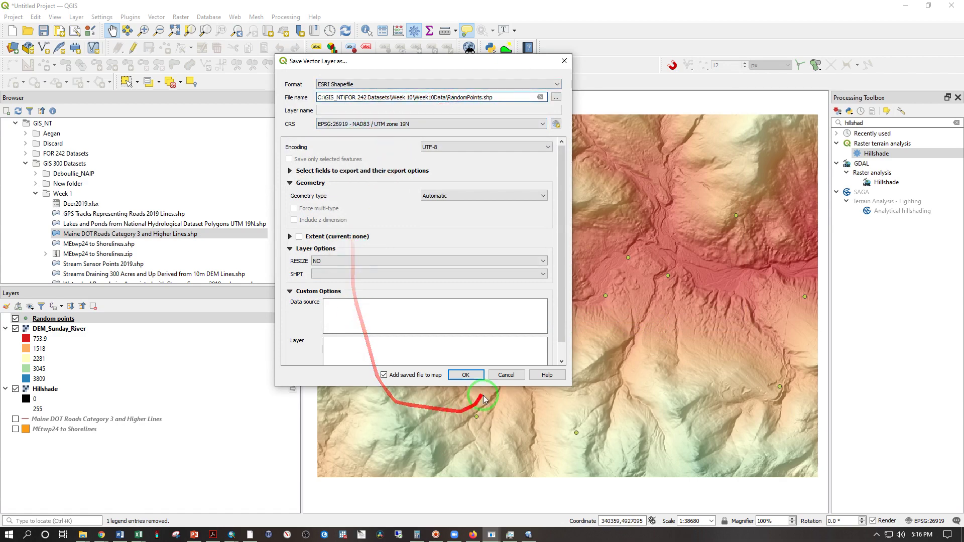
left_click(465, 374)
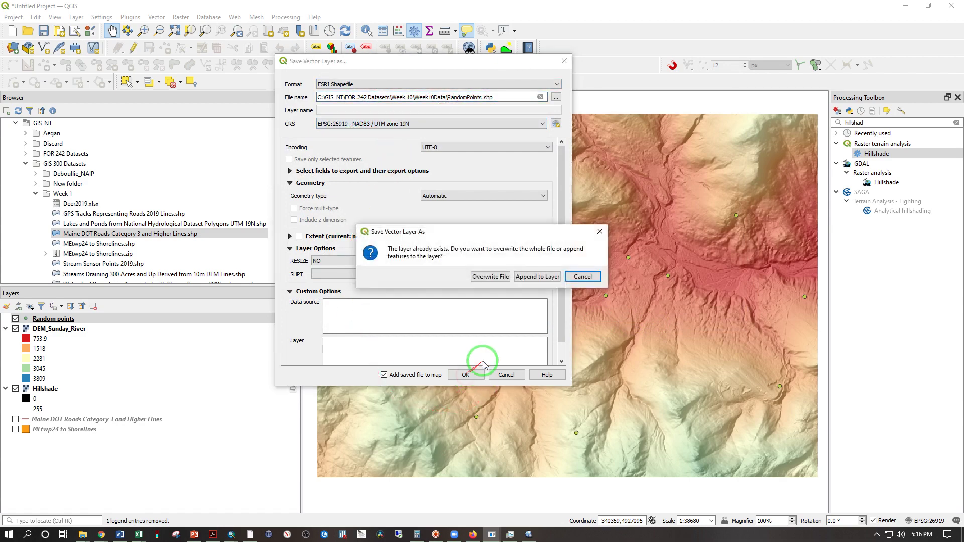
left_click(495, 277)
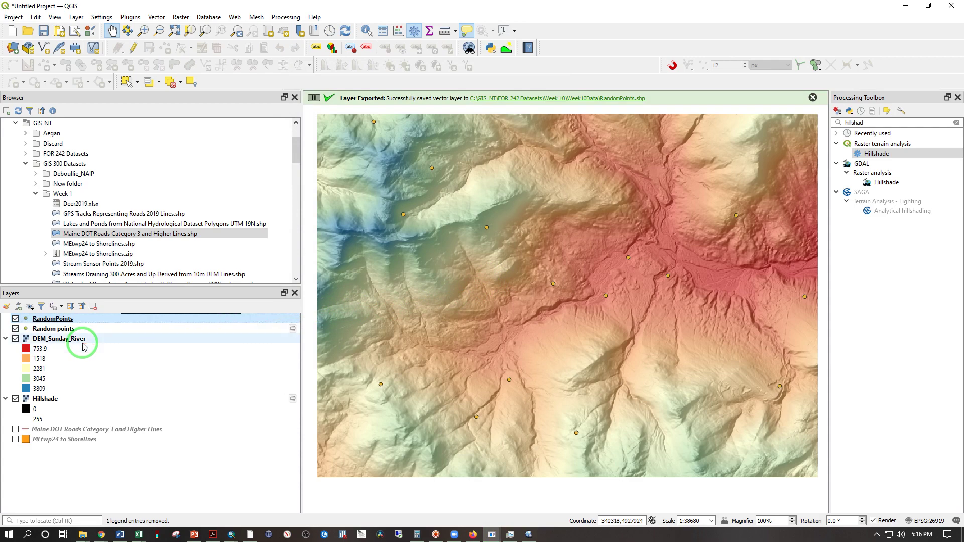
left_click(15, 329)
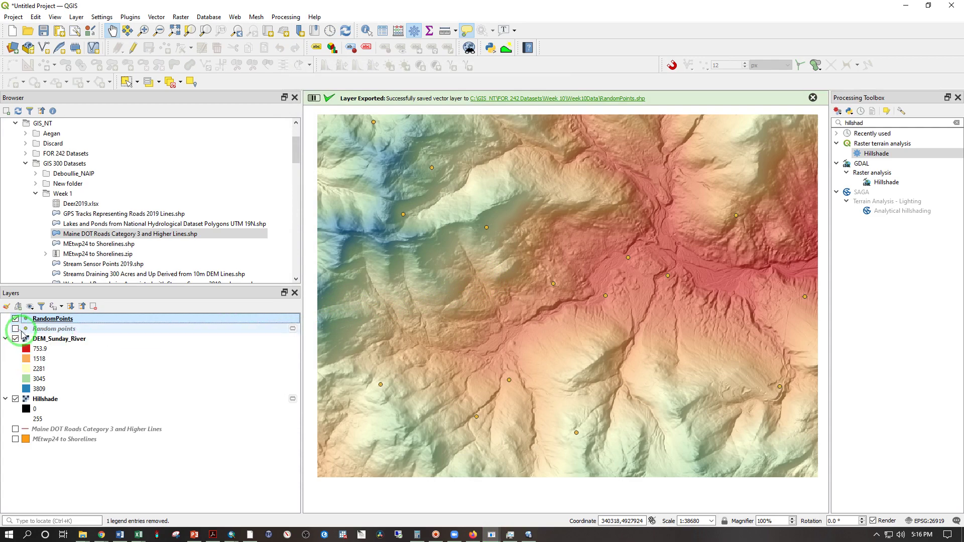
Toggle the saved RandomPoints layer off and back on, glancing at its properties.
left_click(16, 319)
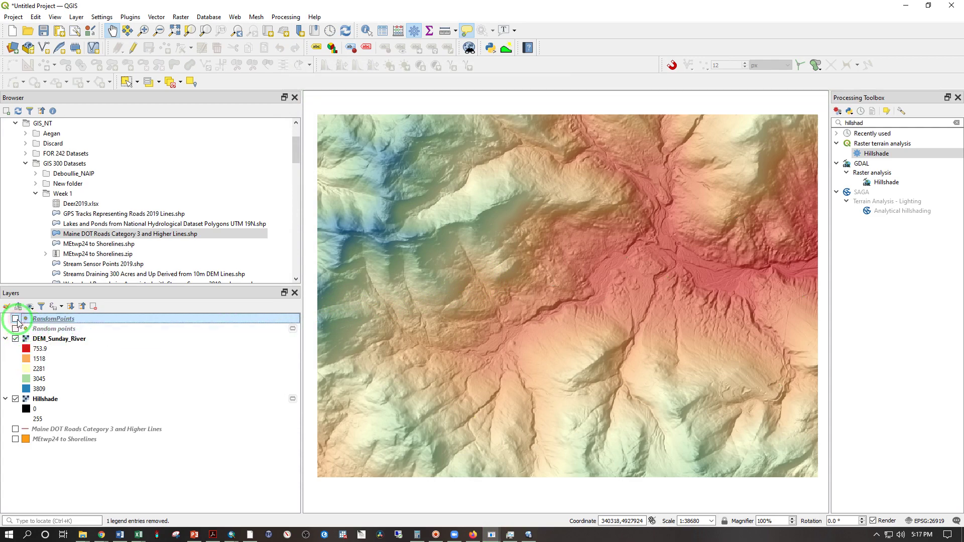
double_click(16, 323)
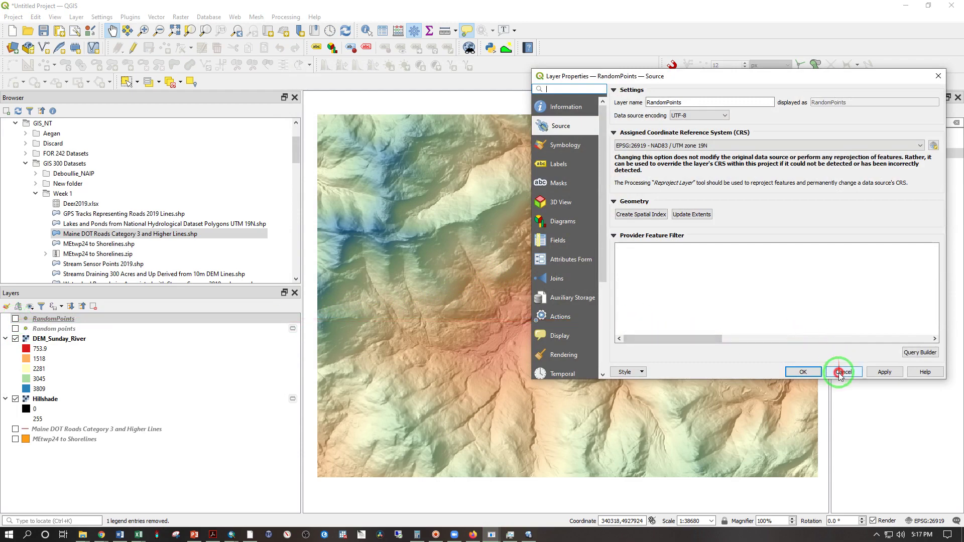
left_click(840, 373)
left_click(16, 319)
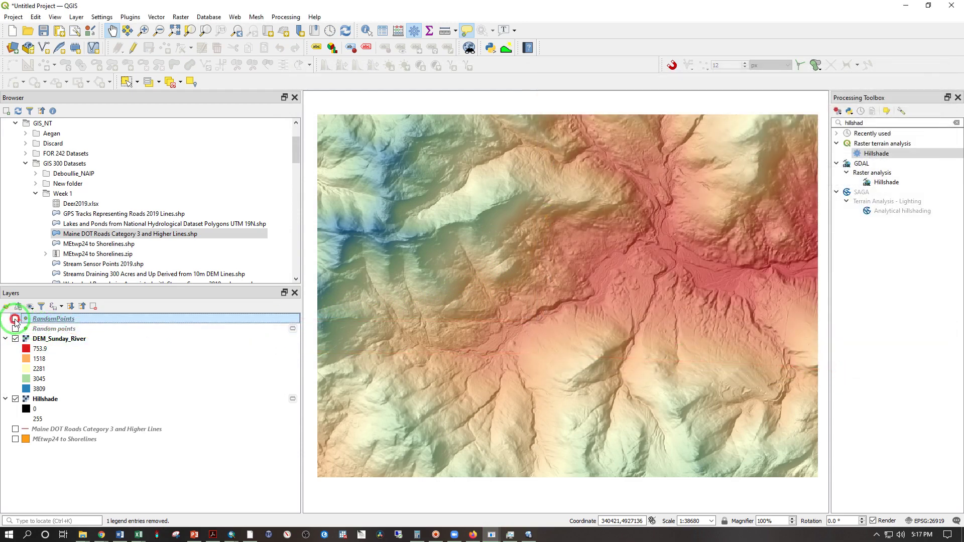
Remove the temporary Random points layer, leaving RandomPoints above DEM_Sunday_River and Hillshade.
right_click(36, 331)
left_click(80, 150)
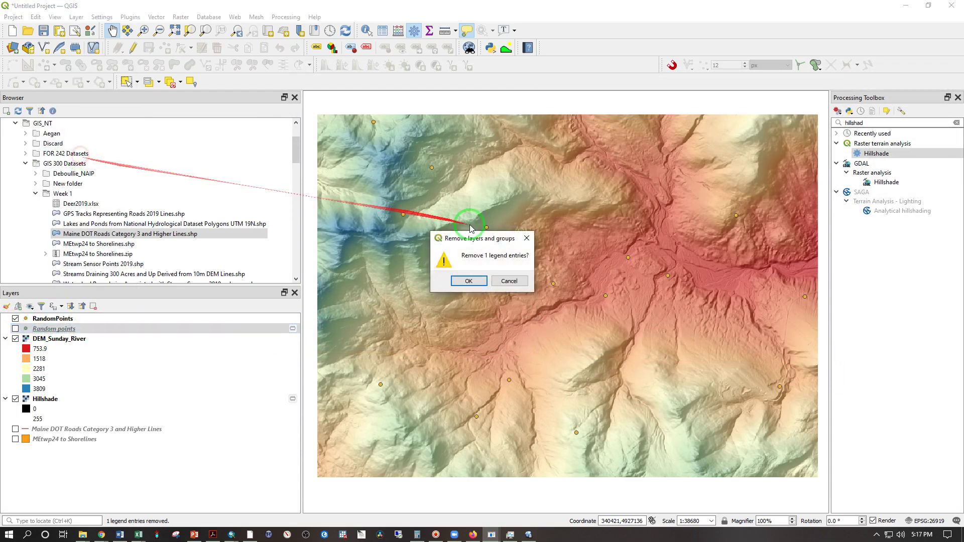
left_click(469, 282)
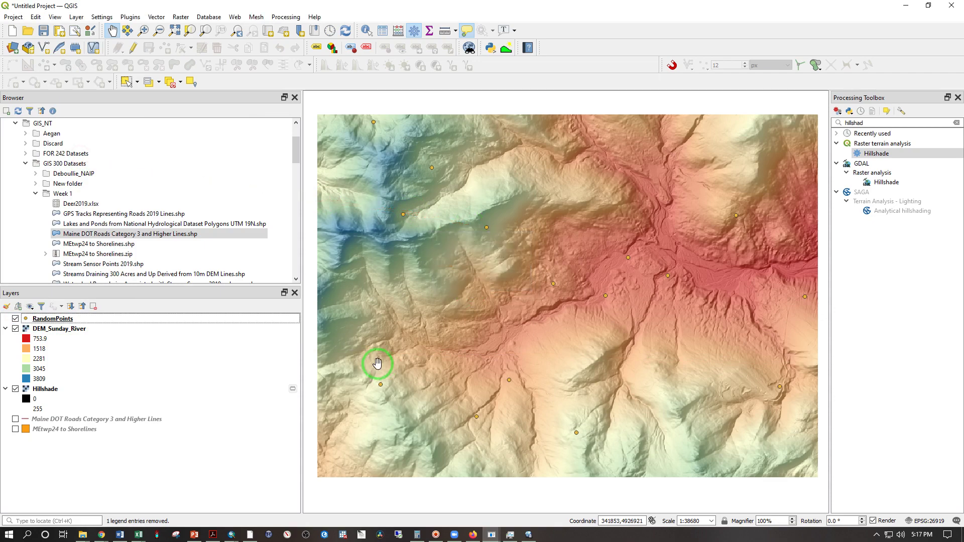
left_click(36, 320)
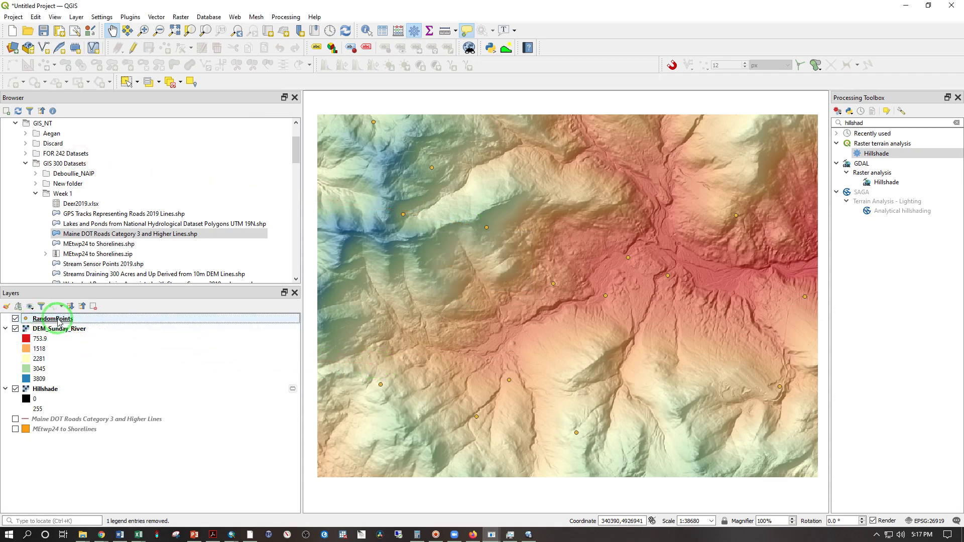
left_click(33, 331)
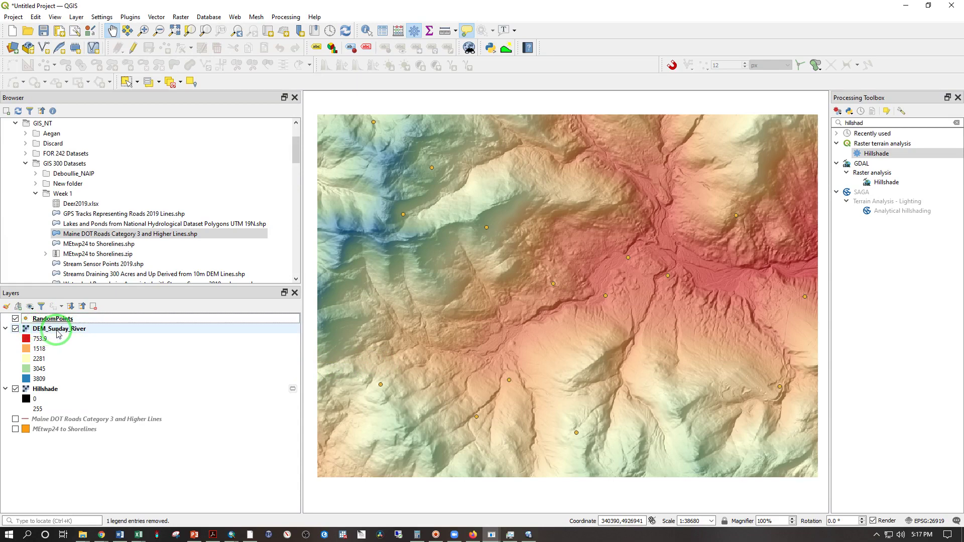
left_click(40, 394)
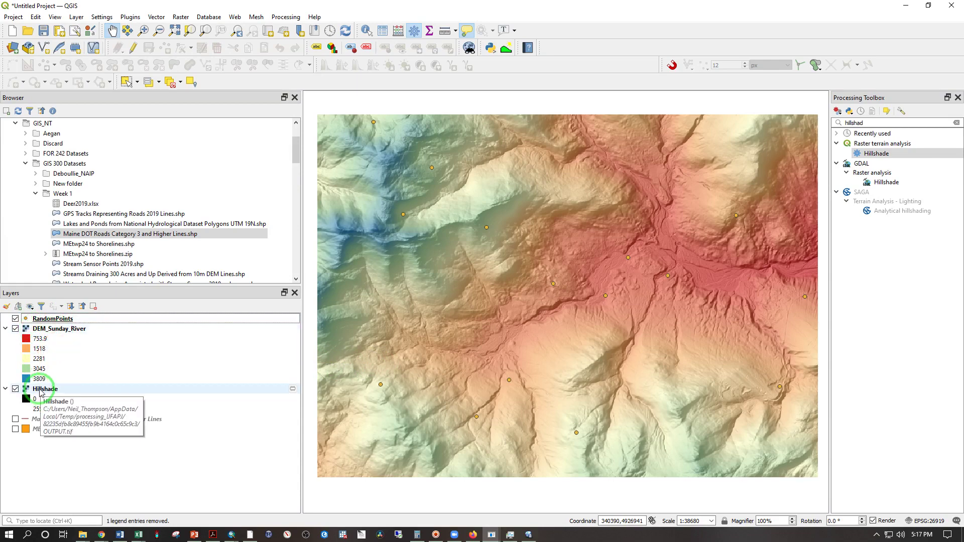
left_click(60, 331)
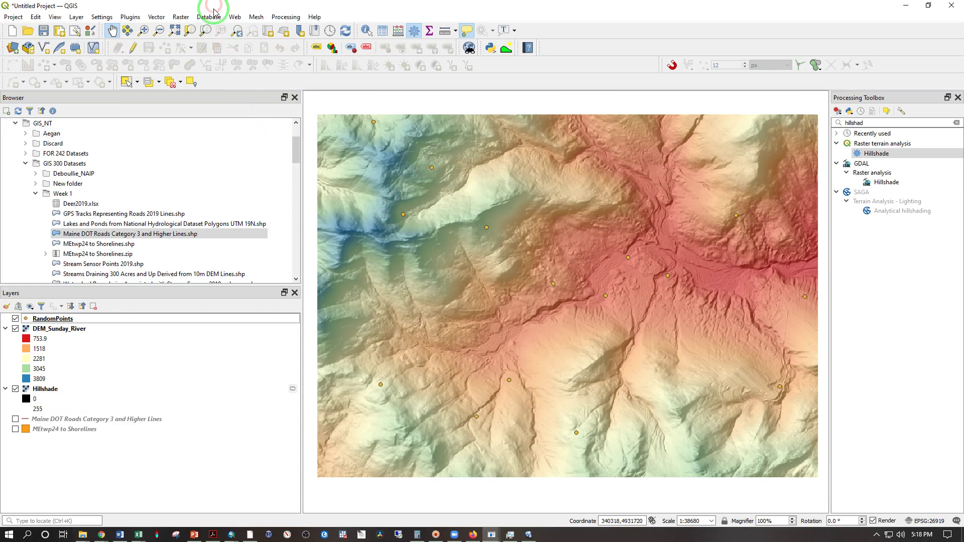
Run Contour on DEM_Sunday_River with a 10-unit interval and an ELEV attribute.
left_click(156, 16)
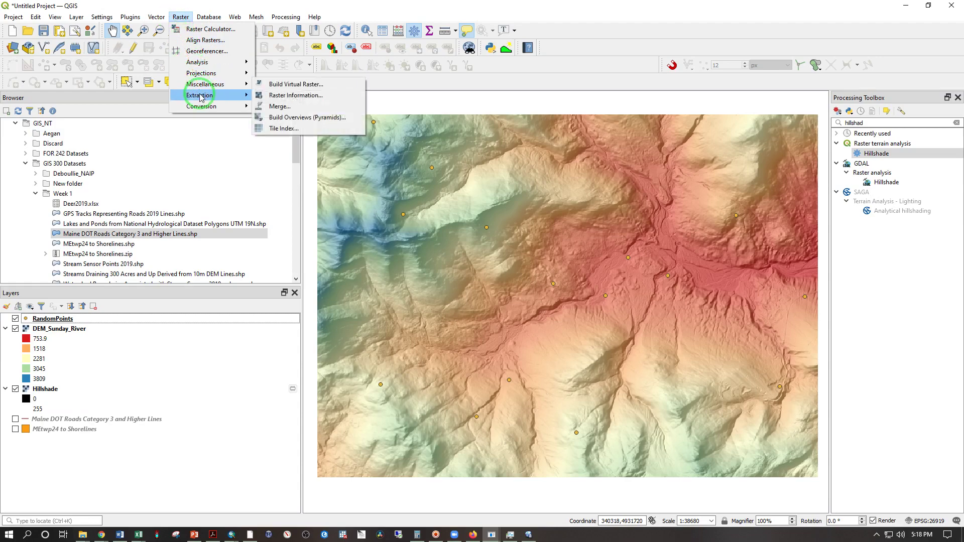
mouse_move(200, 97)
left_click(280, 107)
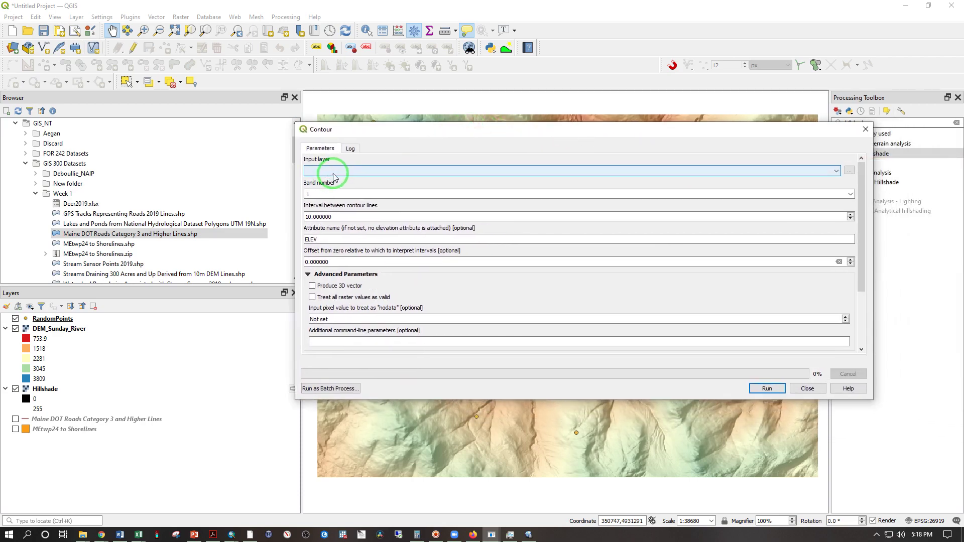
left_click(334, 173)
left_click(347, 181)
left_click(307, 217)
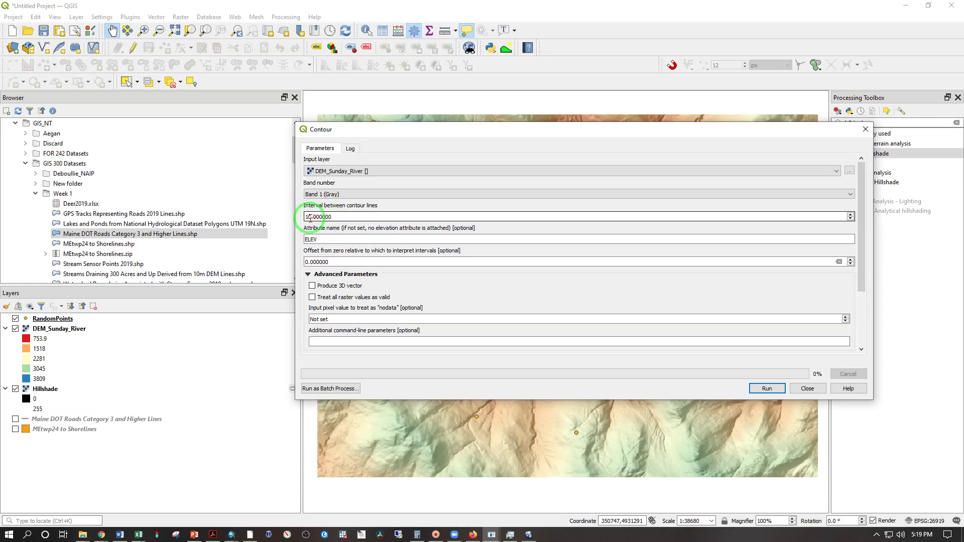
left_click(319, 235)
left_click(329, 174)
left_click(324, 218)
left_click(335, 240)
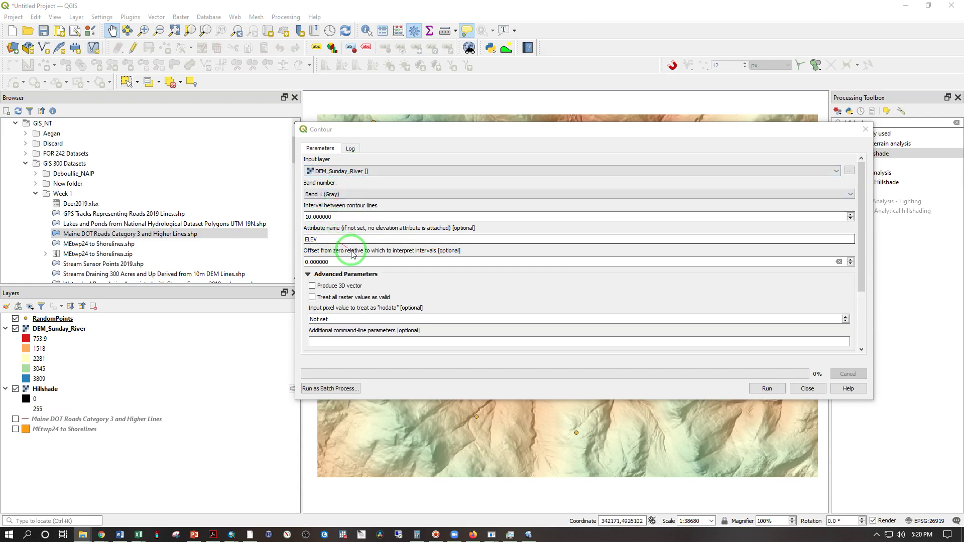
left_click(443, 284)
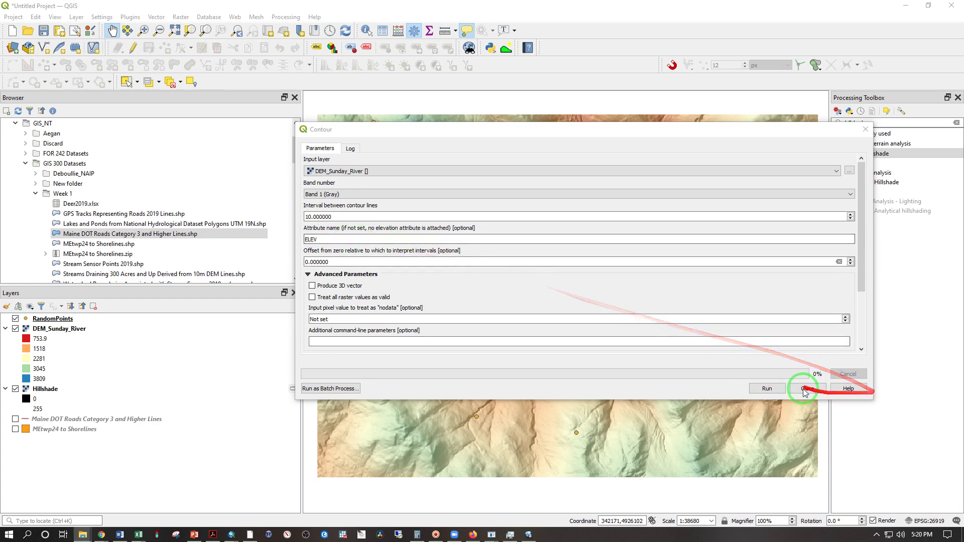
left_click(773, 390)
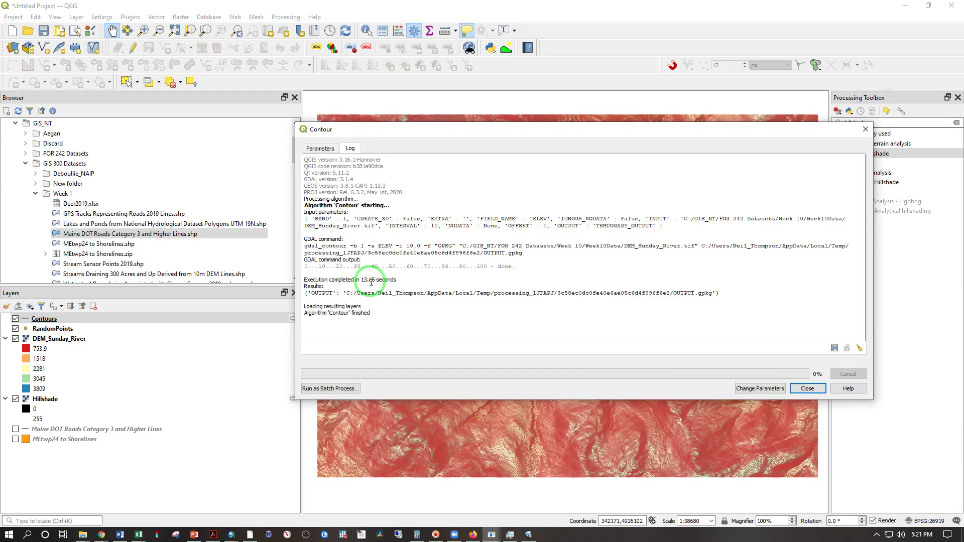
Move the RandomPoints layer above Contours in the Layers panel.
left_click(800, 390)
scroll(503, 370, "up", 4)
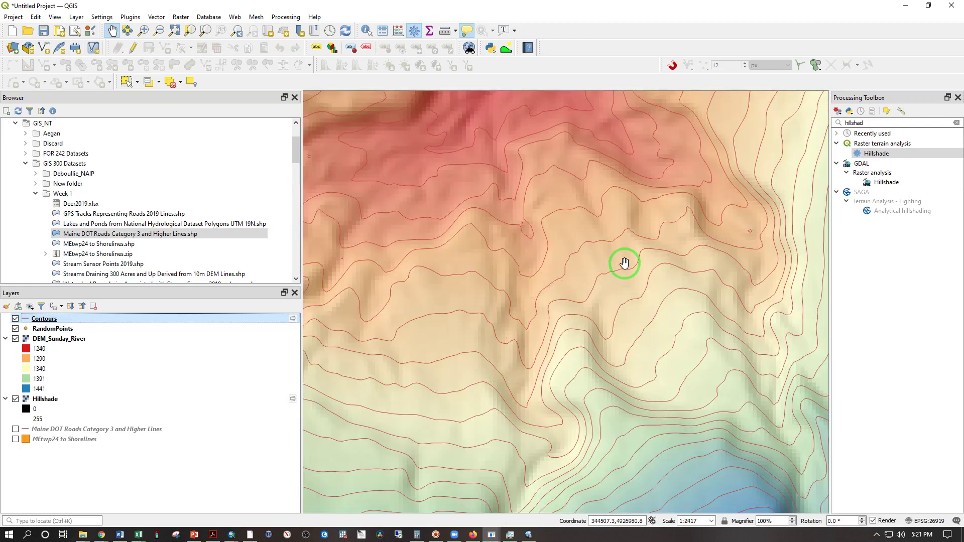
scroll(622, 265, "down", 4)
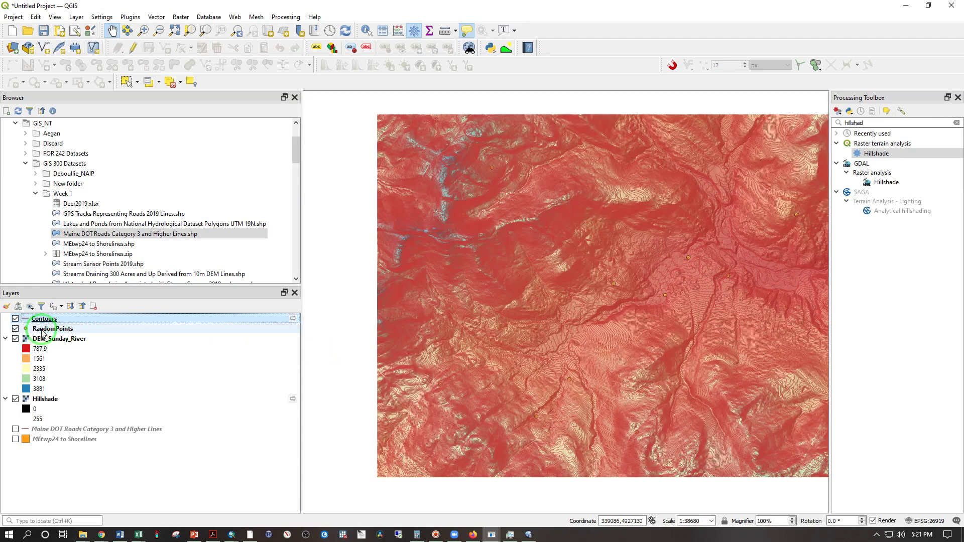
mouse_move(43, 331)
left_mouse_down()
mouse_move(43, 312)
mouse_move(50, 318)
left_mouse_up()
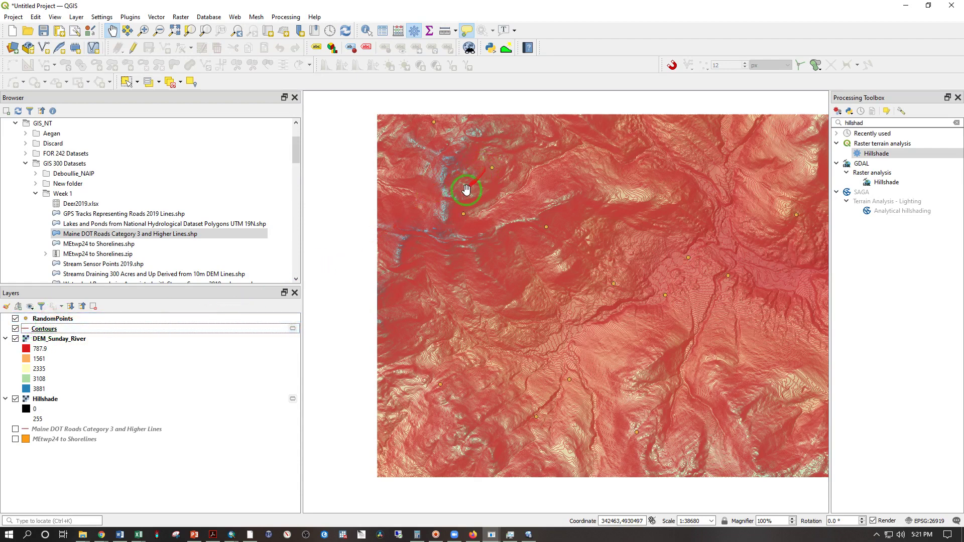
Change the Contours simple line colour from red to black.
left_click(30, 330)
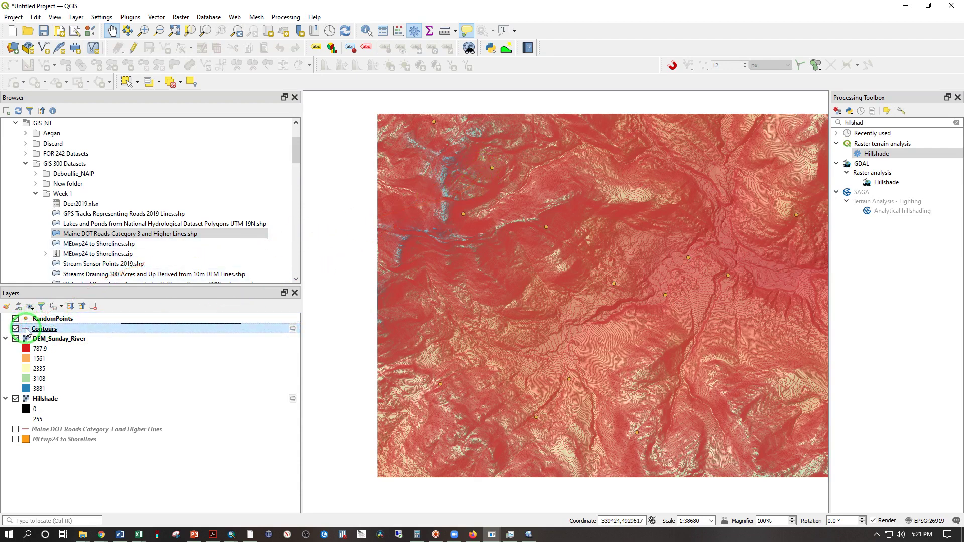
double_click(43, 327)
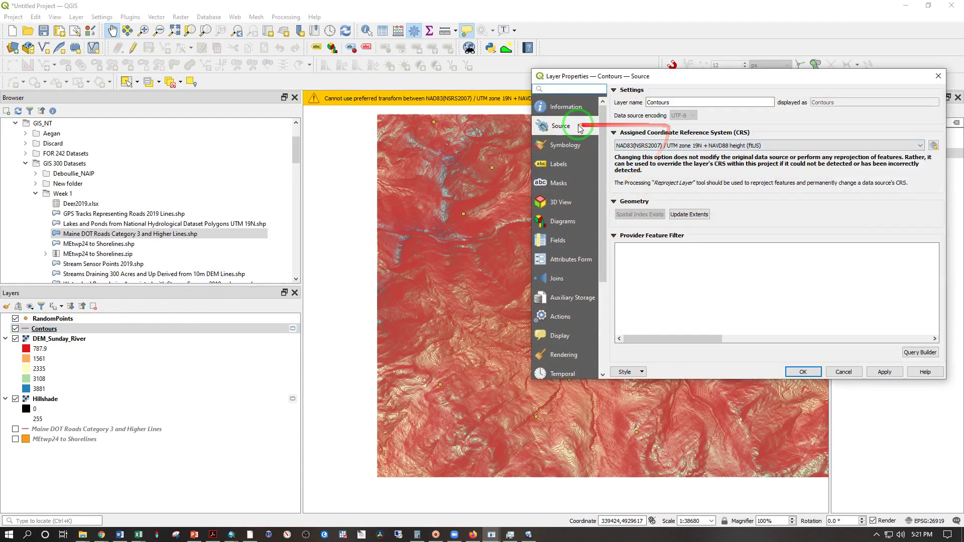
left_click(578, 146)
left_click(731, 116)
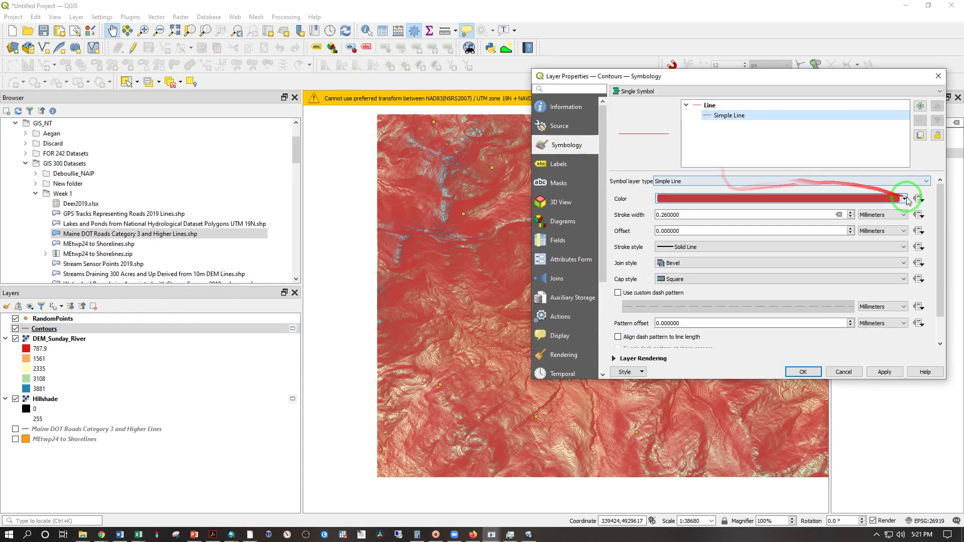
left_click(902, 201)
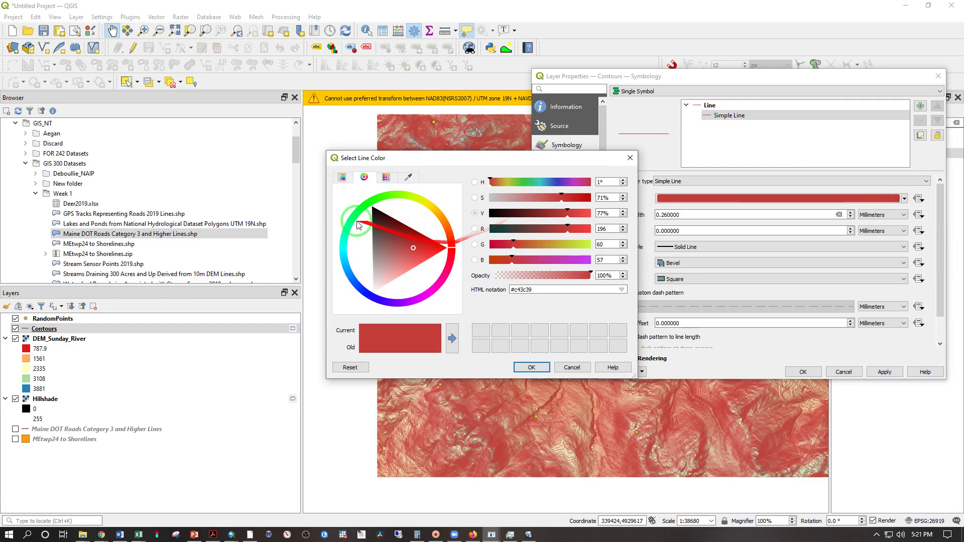
left_click_drag(341, 216, 373, 207)
left_click(520, 369)
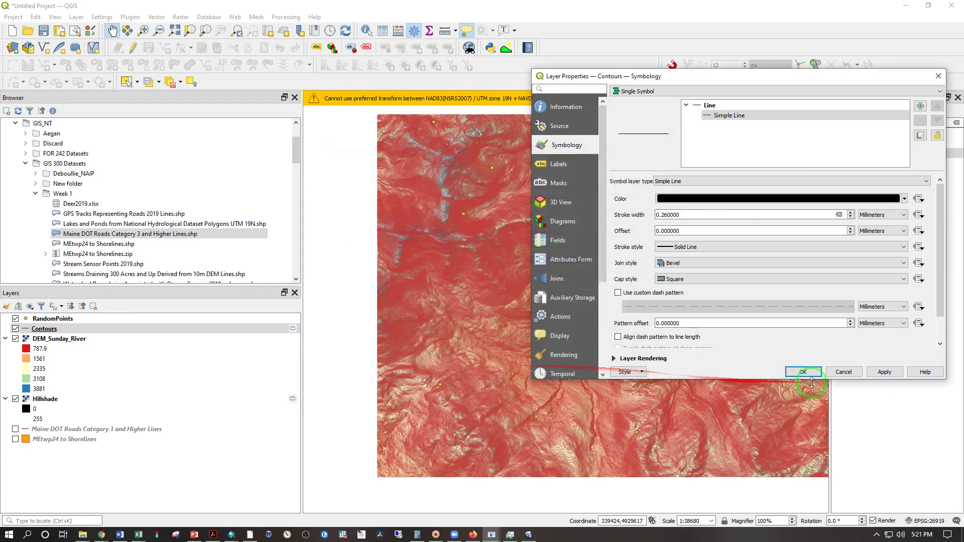
left_click(885, 372)
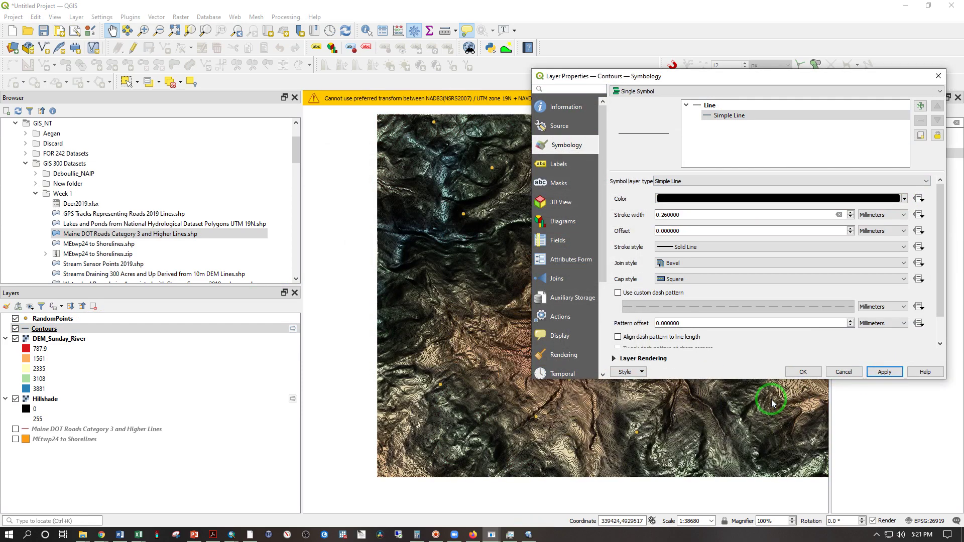
left_click(801, 370)
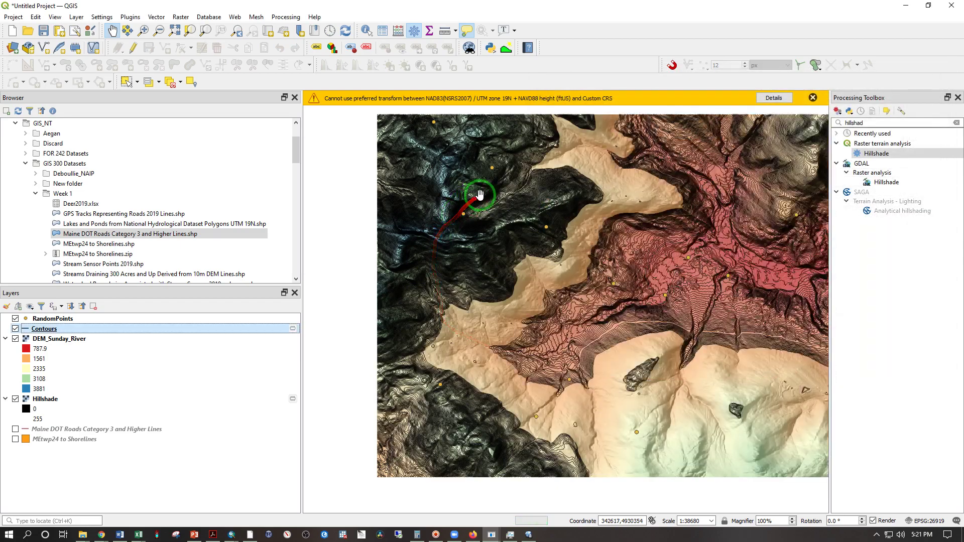
scroll(560, 220, "up", 3)
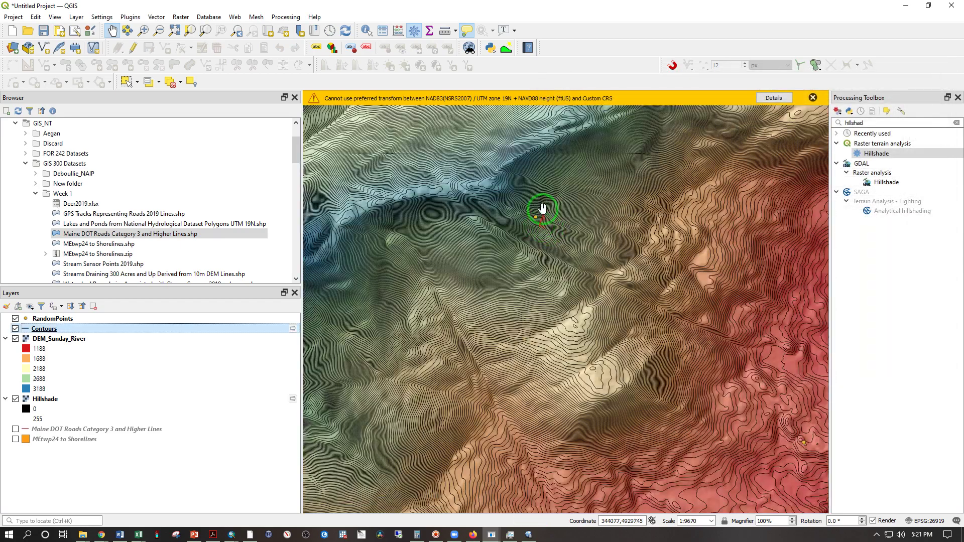
scroll(541, 209, "up", 1)
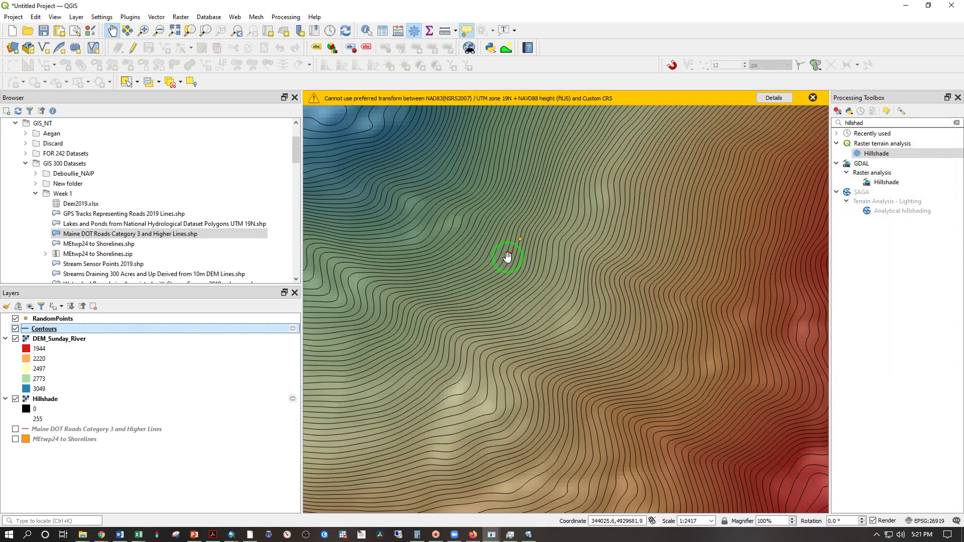
Lower the opacity of the Contours line colour and apply it.
right_click(37, 331)
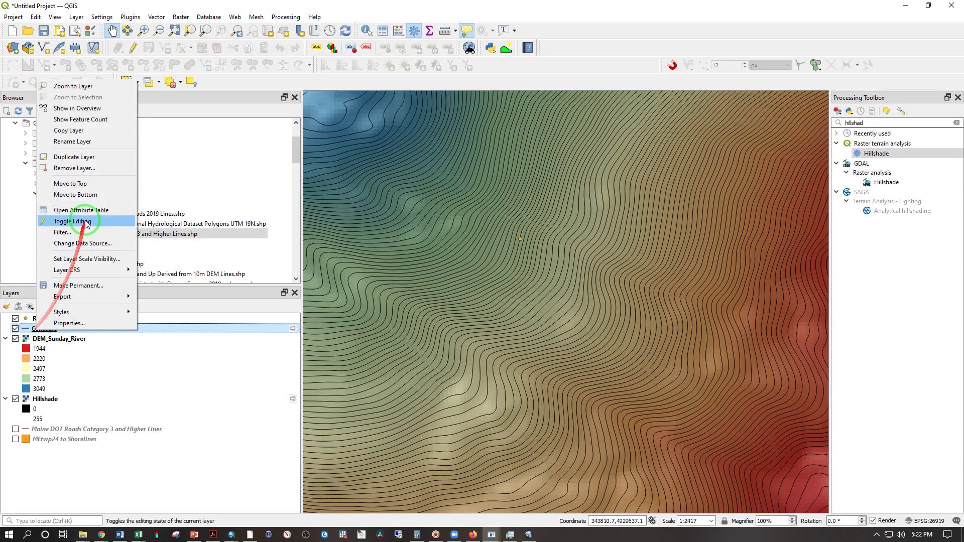
left_click(69, 323)
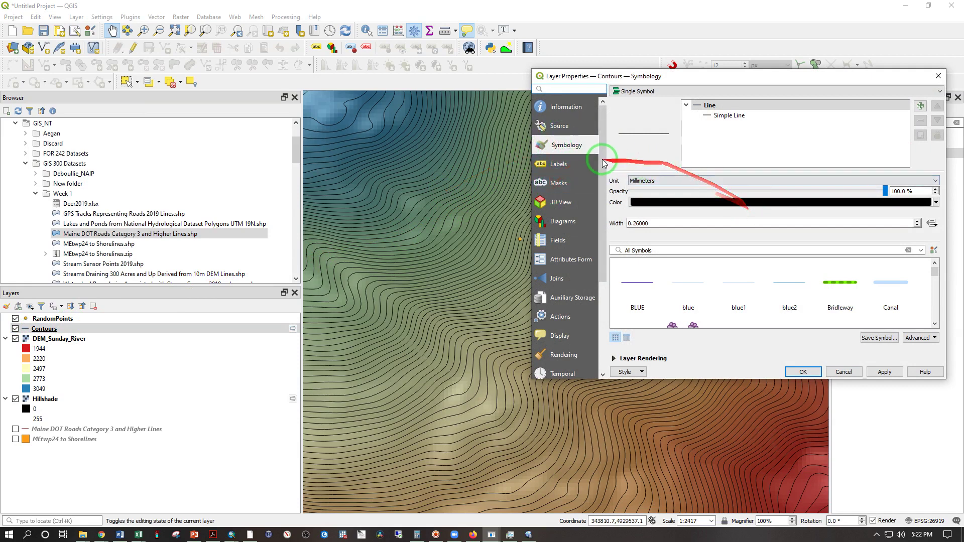
left_click(725, 117)
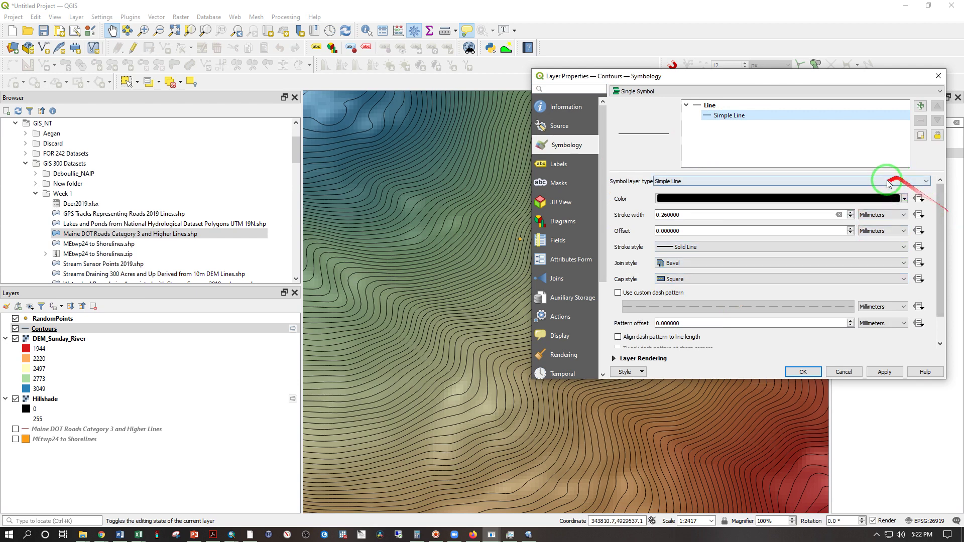
left_click(904, 199)
left_click(750, 312)
left_click_drag(751, 310, 702, 315)
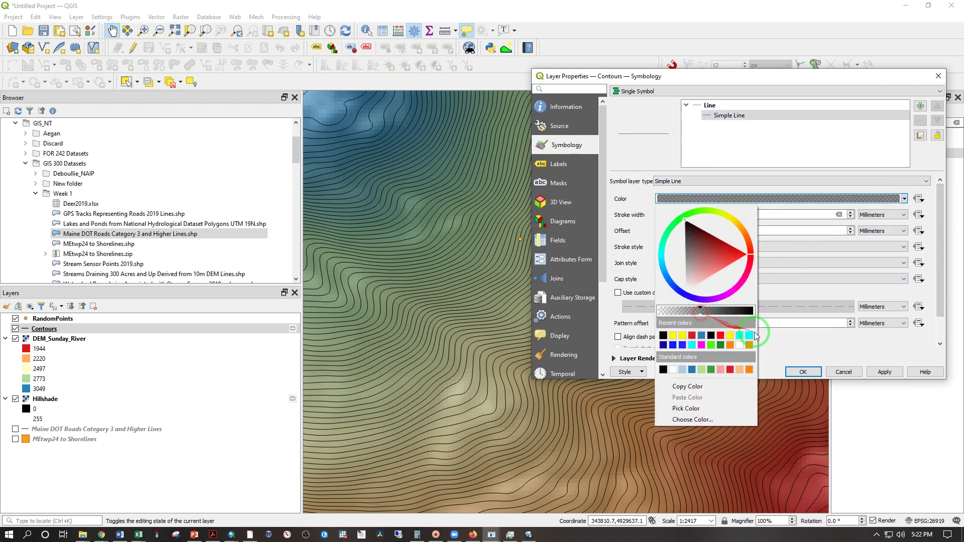
left_click(818, 345)
left_click(881, 375)
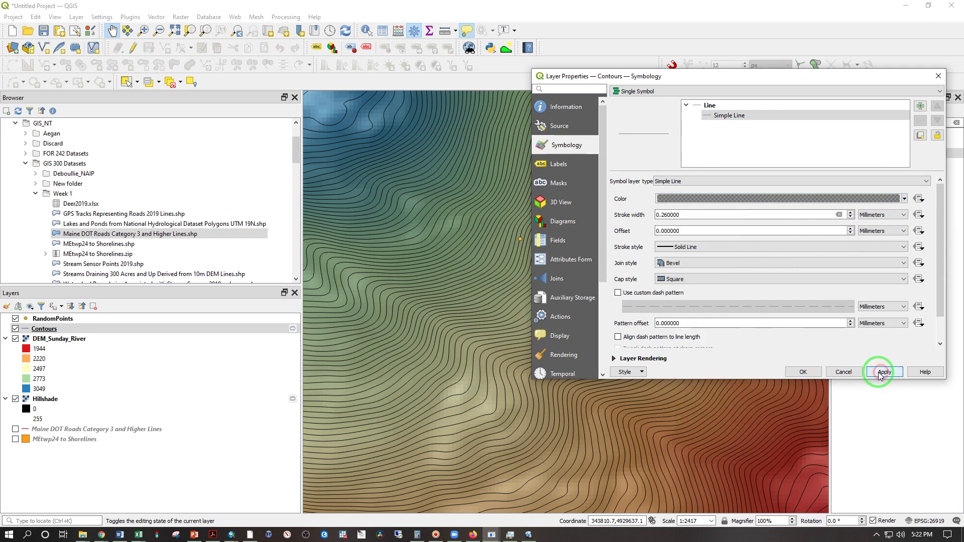
Make the contour lines even more transparent and close the properties.
left_click(906, 200)
left_click_drag(702, 313, 684, 312)
left_click(811, 351)
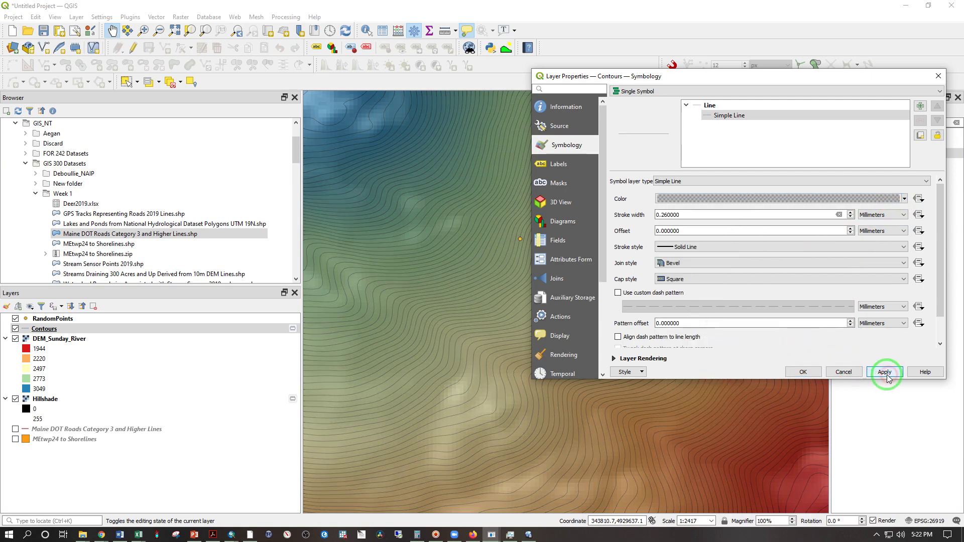
left_click(803, 372)
scroll(517, 351, "down", 3)
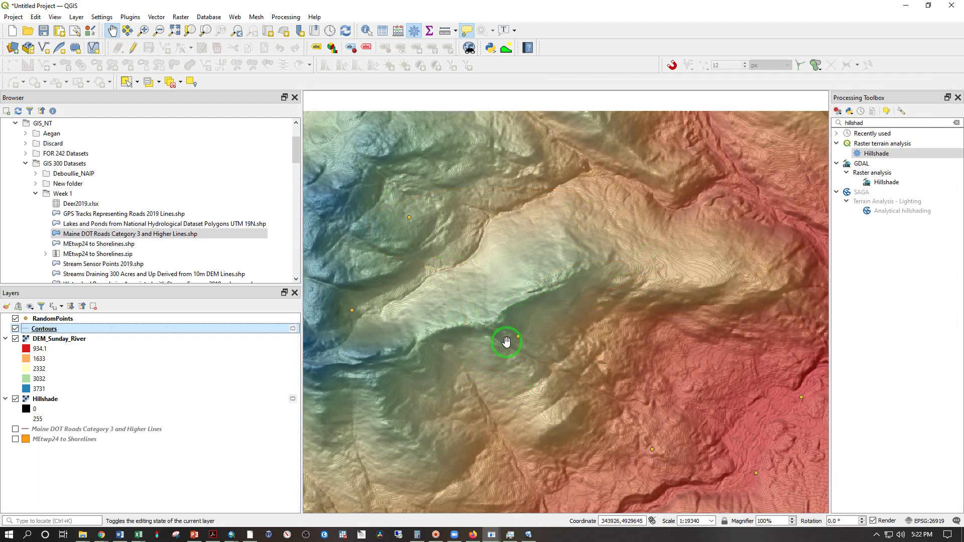
scroll(506, 342, "up", 2)
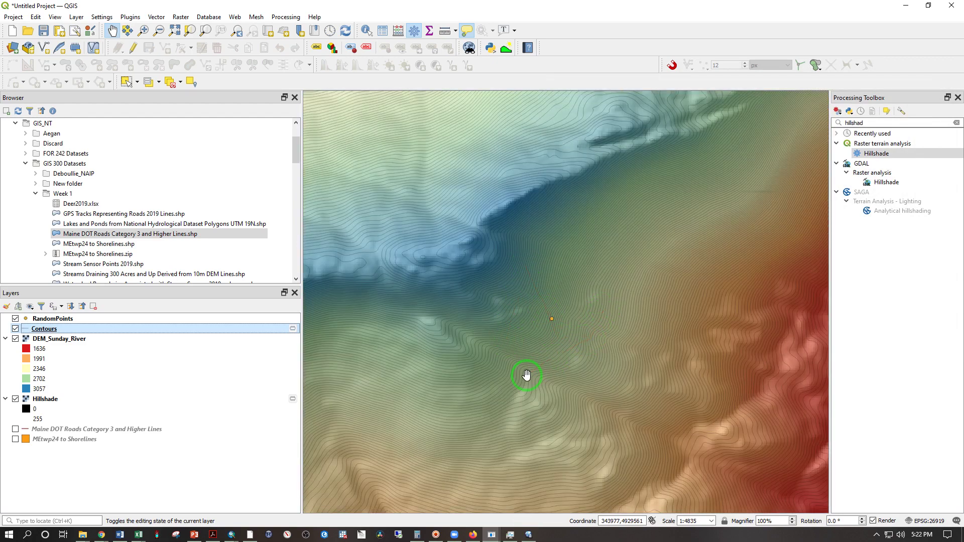
scroll(526, 375, "down", 3)
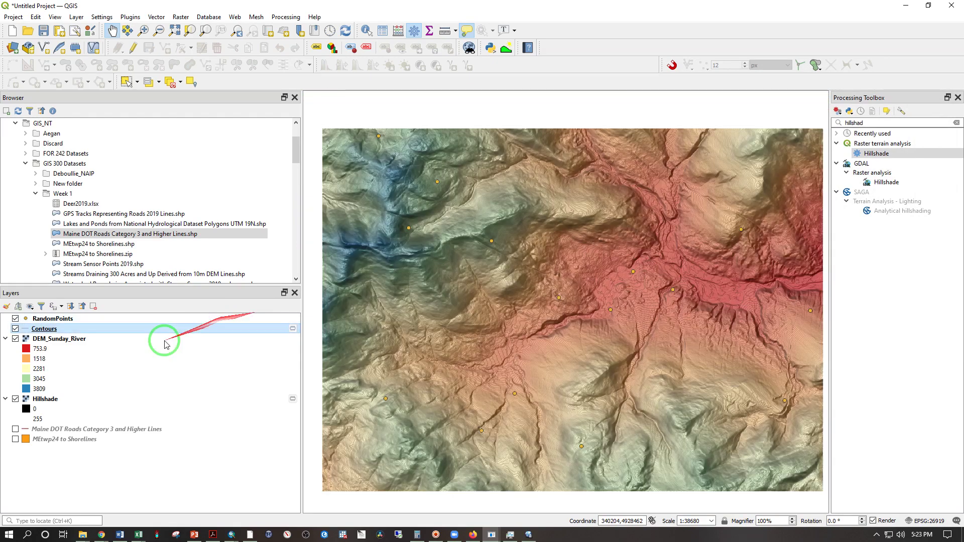
Change the RandomPoints simple marker fill from orange to bright green.
left_click(28, 320)
double_click(29, 323)
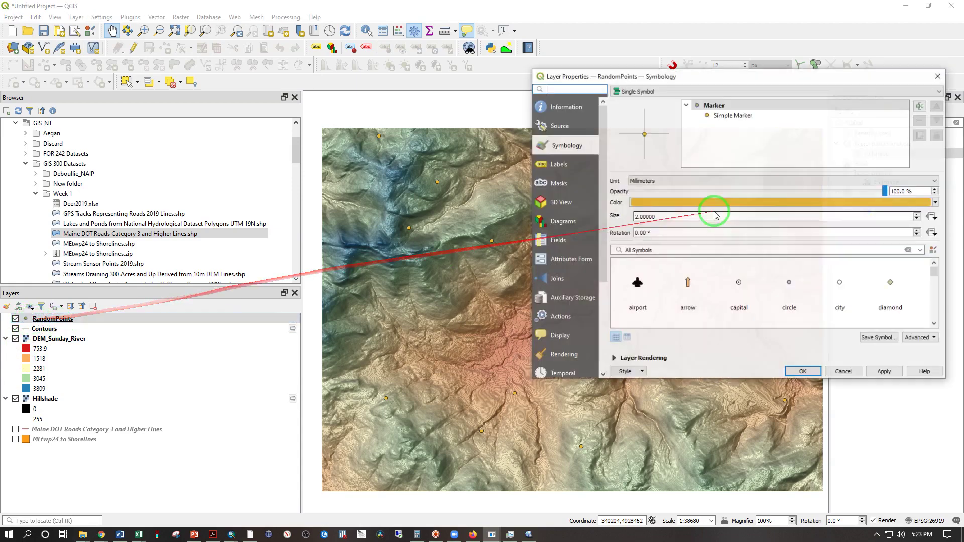
left_click(708, 117)
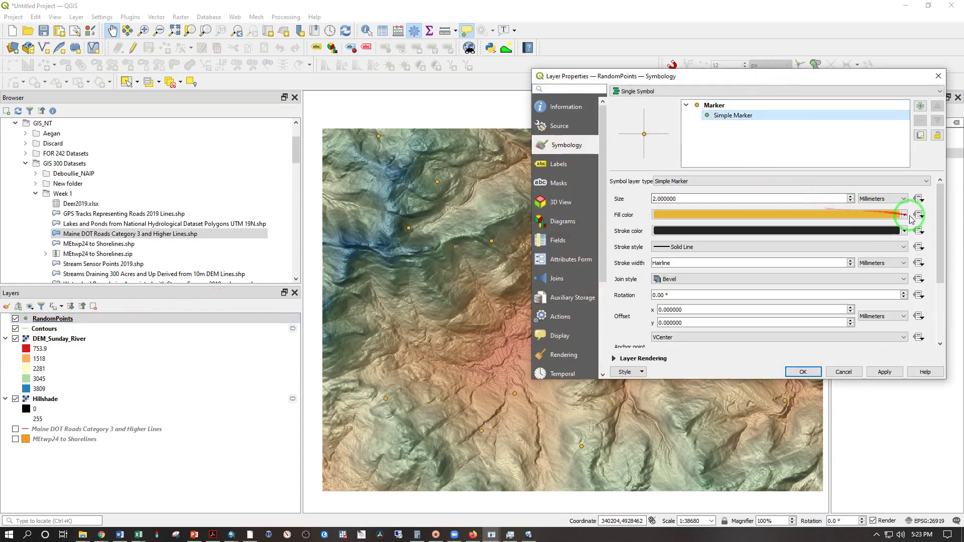
left_click(905, 215)
left_click(693, 242)
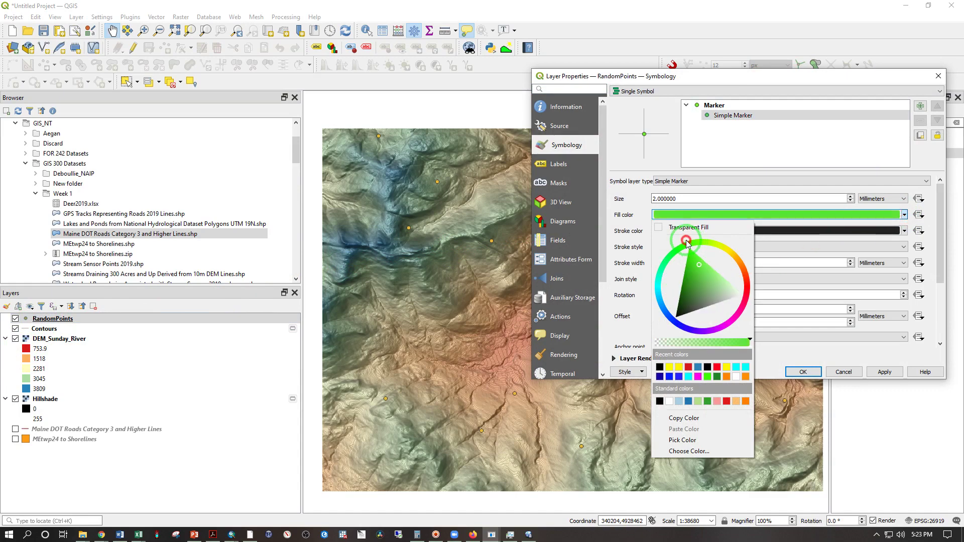
left_click_drag(695, 269, 689, 249)
left_click(809, 352)
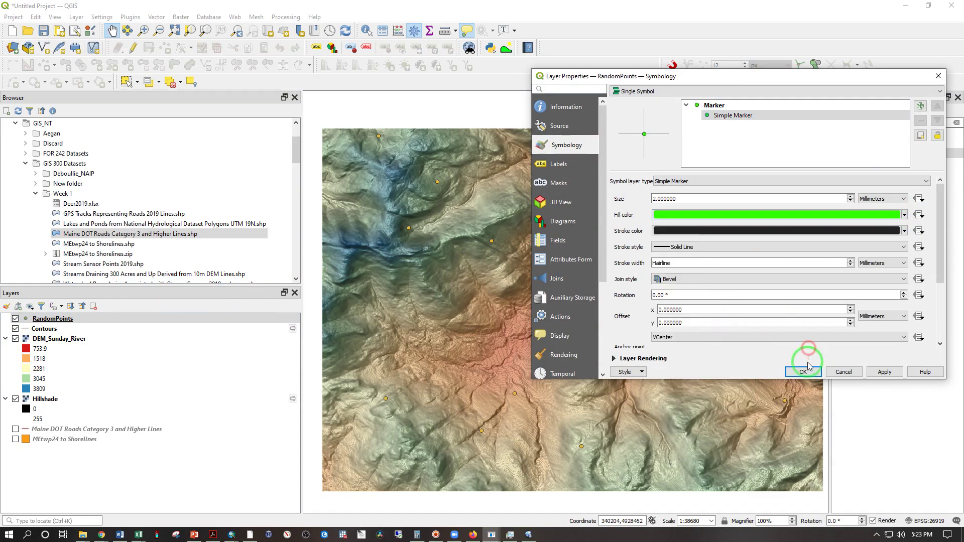
left_click(803, 372)
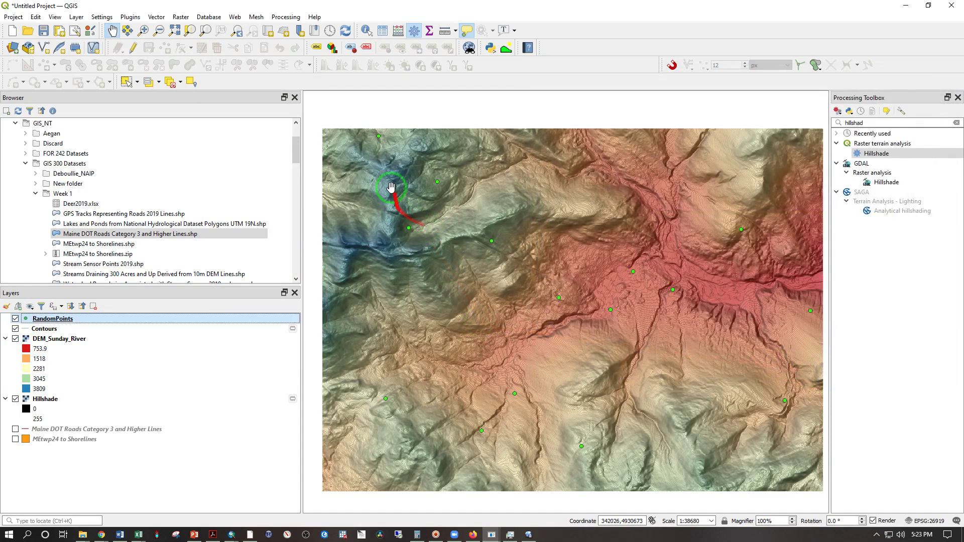
left_click_drag(386, 173, 393, 150)
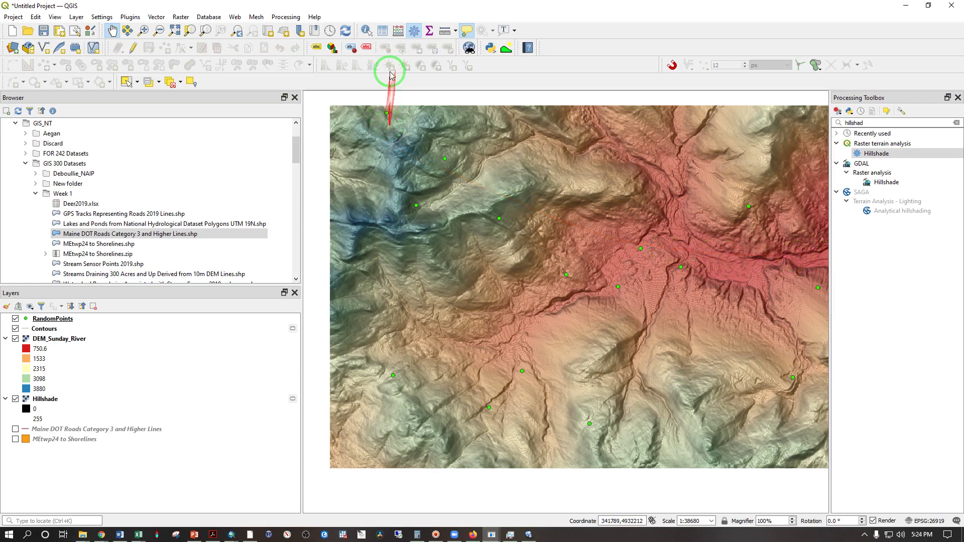
Put RandomPoints into edit mode and select the point near the top-left corner.
right_click(50, 320)
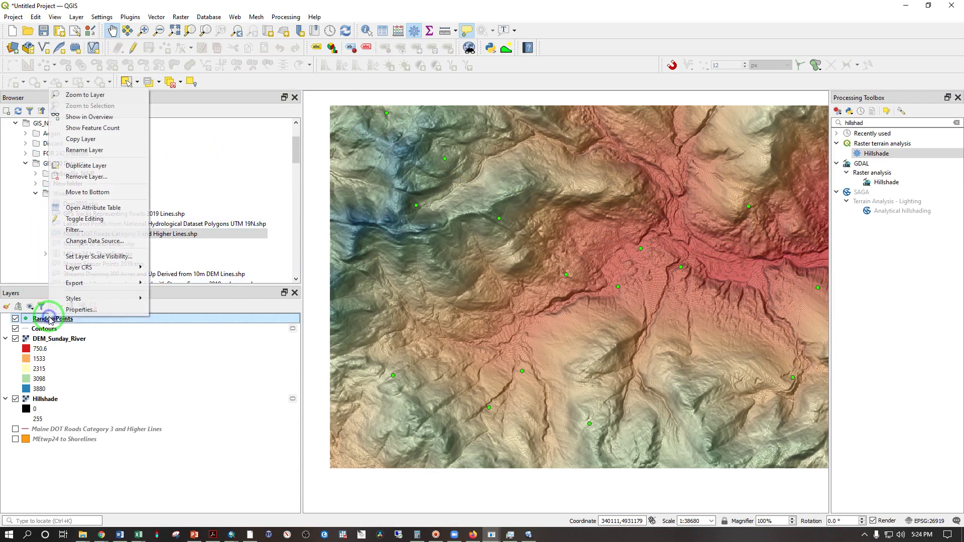
left_click(84, 219)
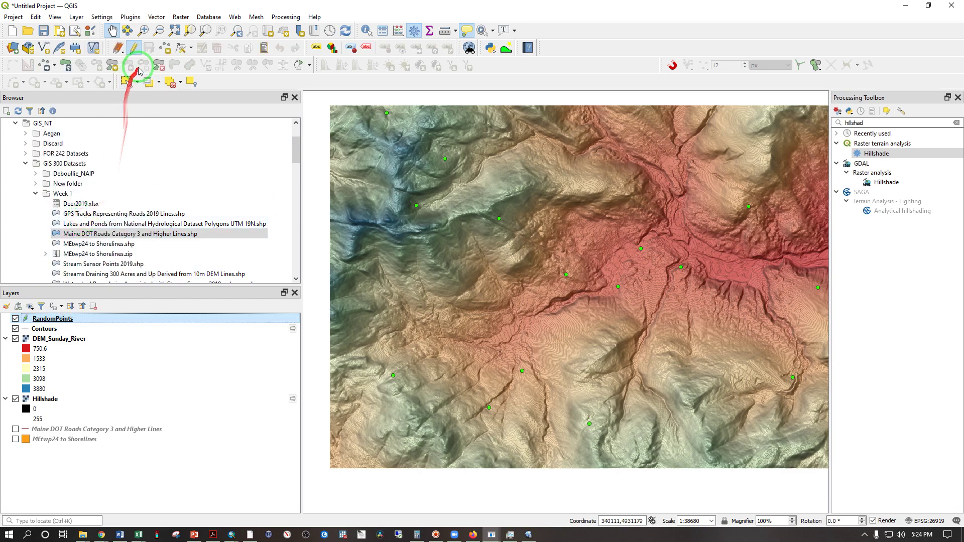
left_click(128, 82)
left_click(387, 110)
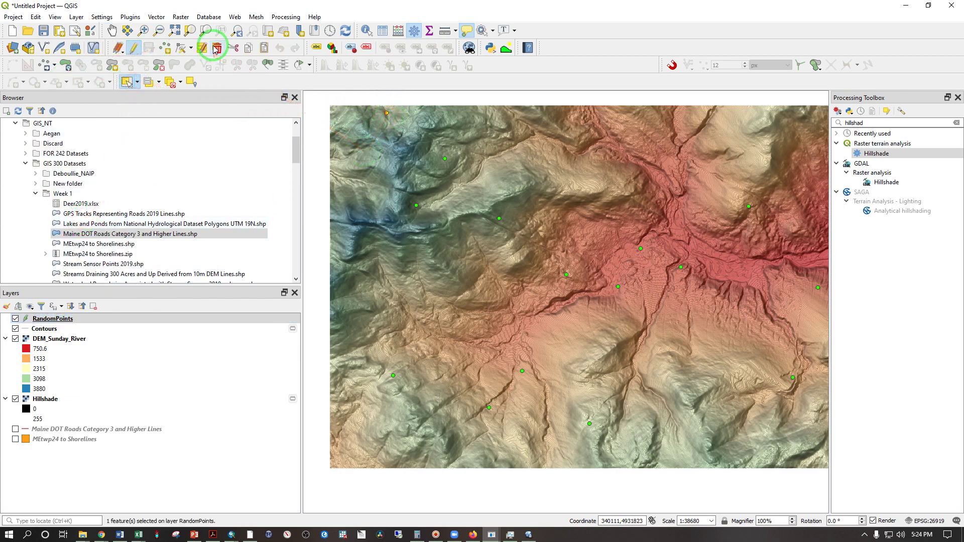
left_click(166, 48)
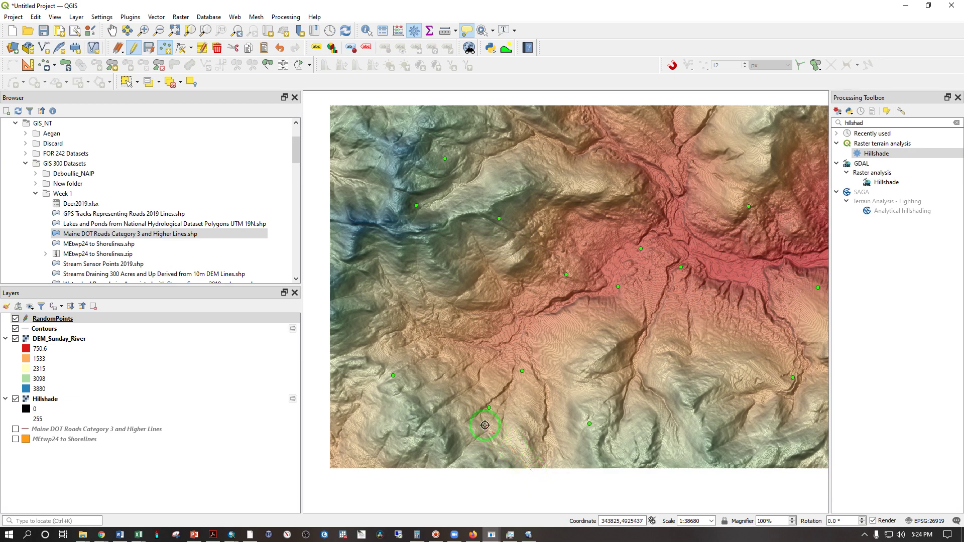
Add a point on the upper-left blue high ground with an empty id, then expand FOR 242 Datasets.
left_click(374, 226)
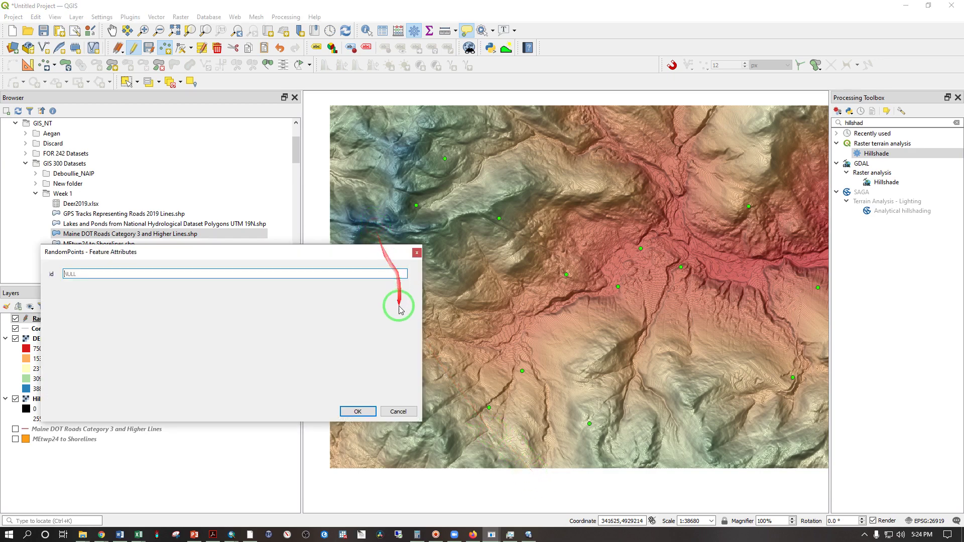
left_click(351, 407)
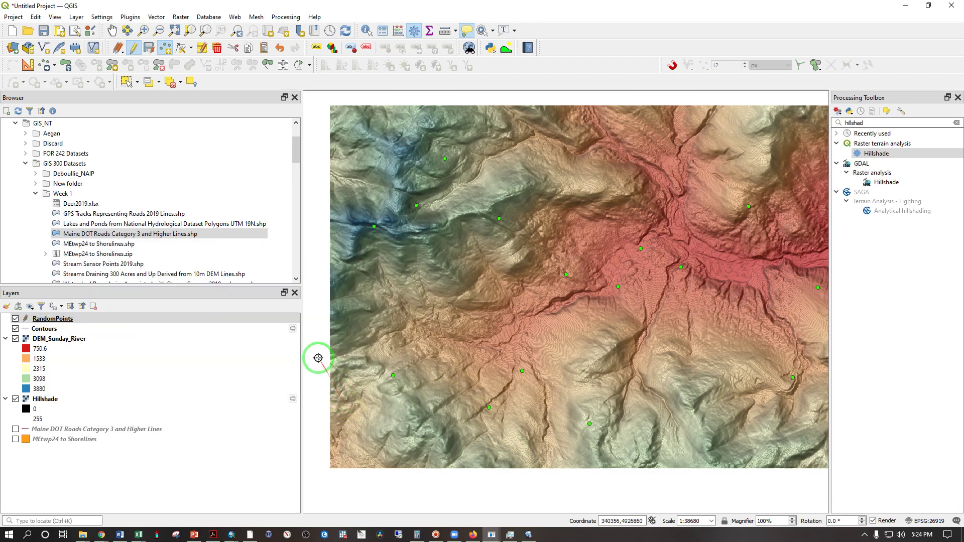
left_click(25, 153)
left_click(74, 203)
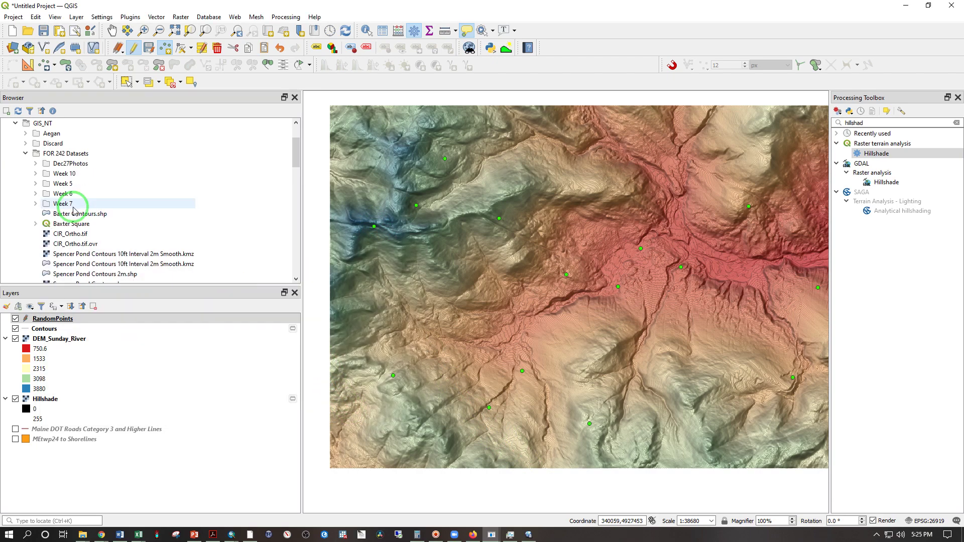
Create new_layer.shp in Week 10 as a Line shapefile in EPSG:26919 NAD83 / UTM zone 19N.
right_click(61, 176)
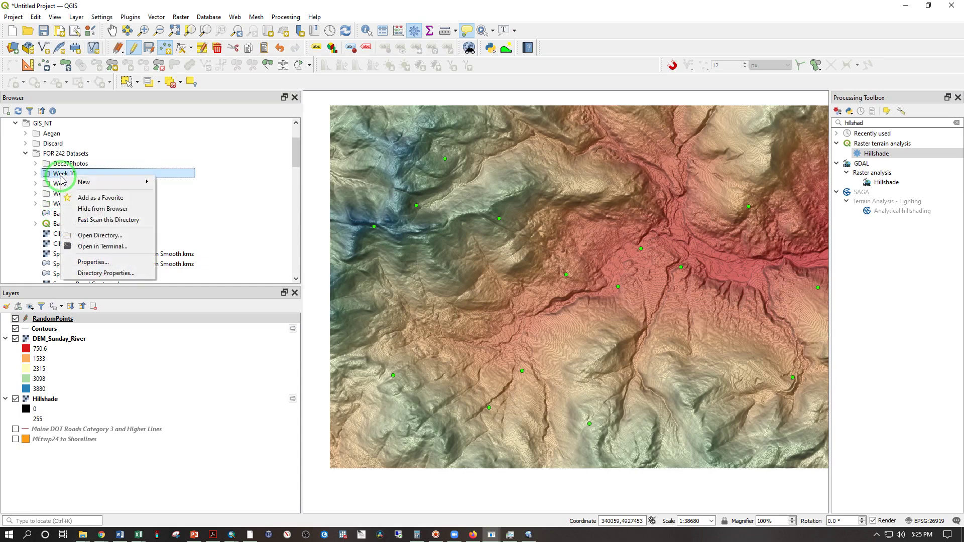
mouse_move(74, 184)
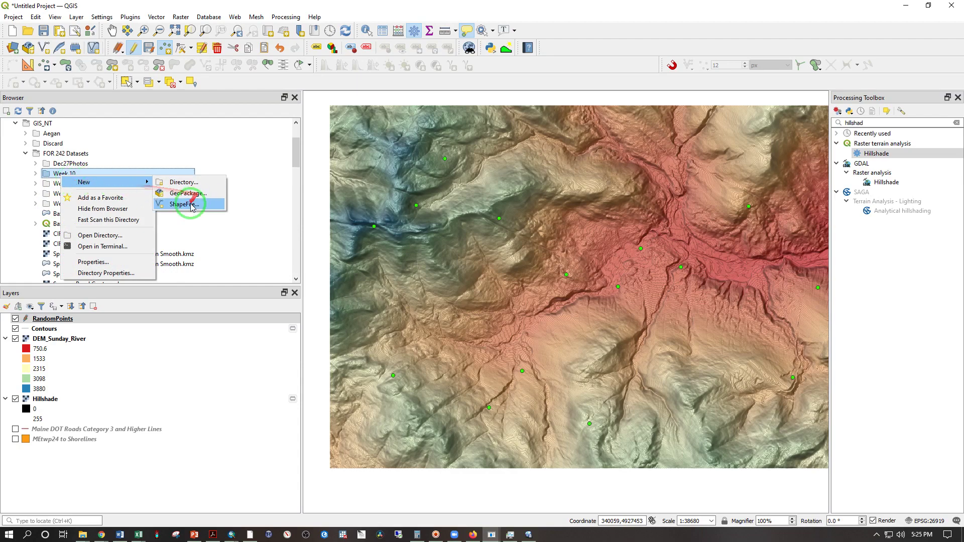
left_click(192, 206)
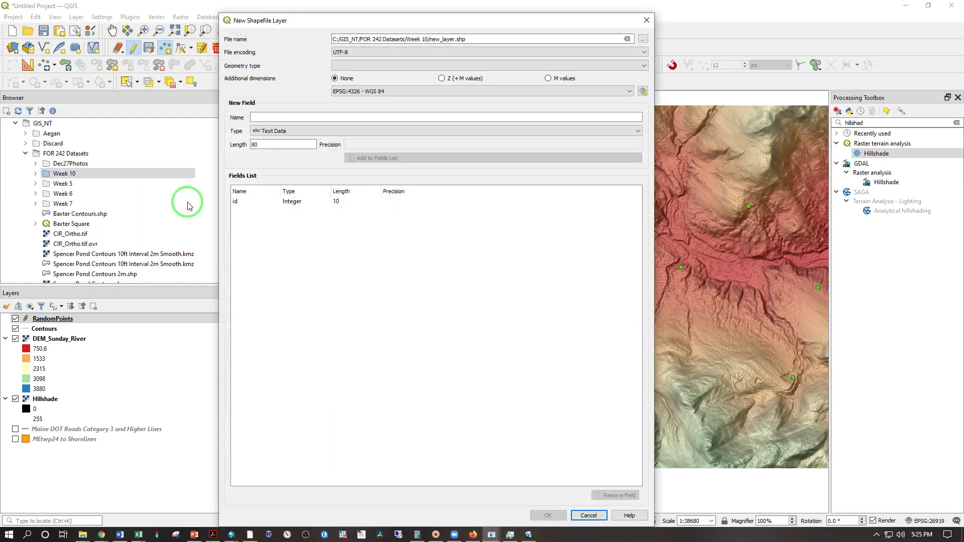
left_click(648, 70)
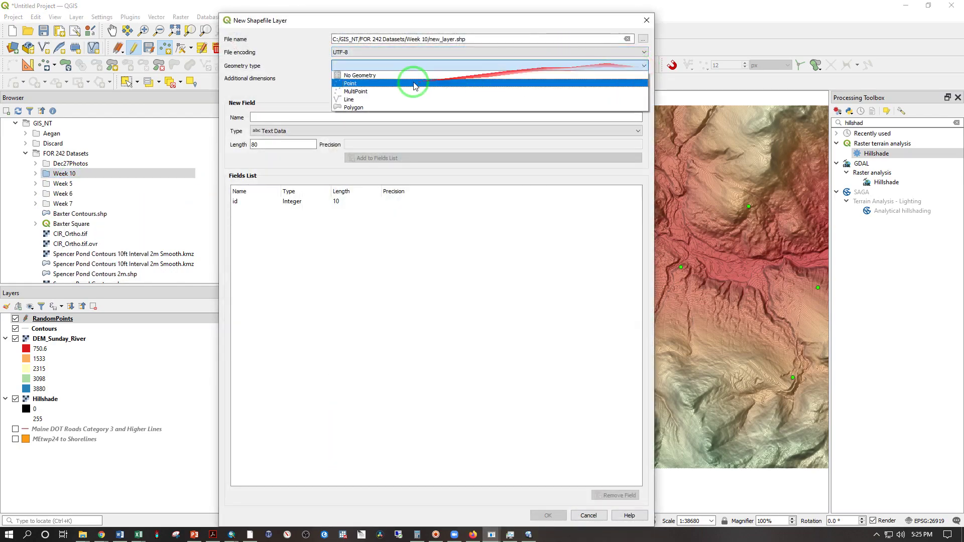
left_click(349, 97)
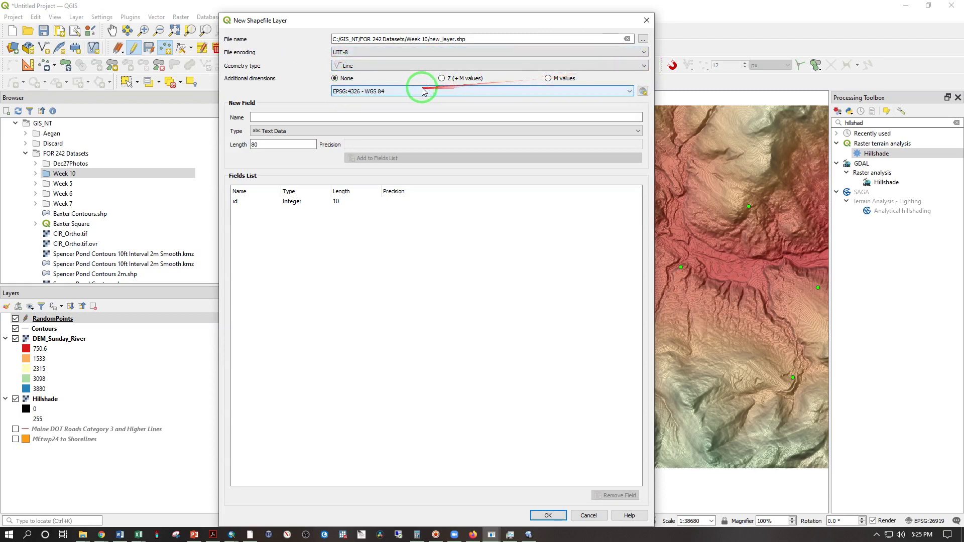
left_click(391, 96)
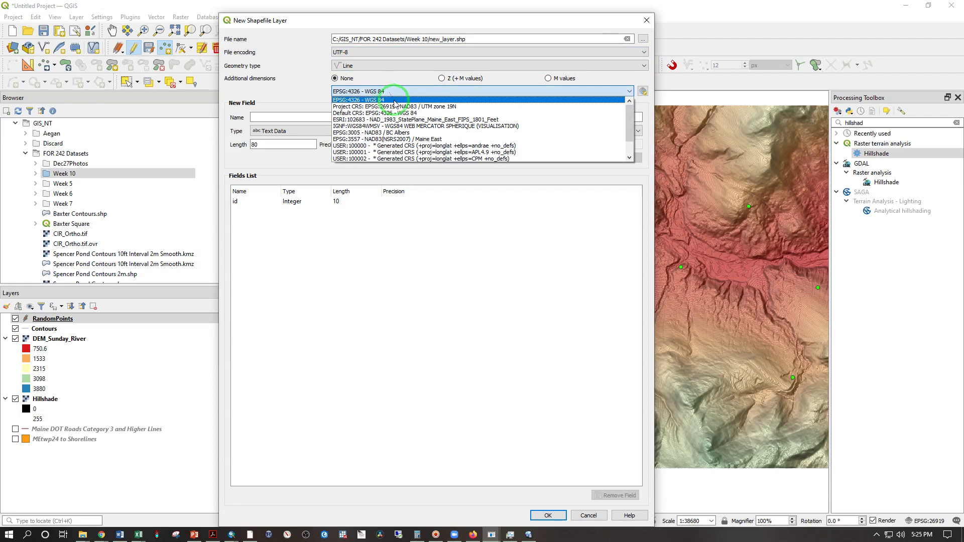
left_click(396, 106)
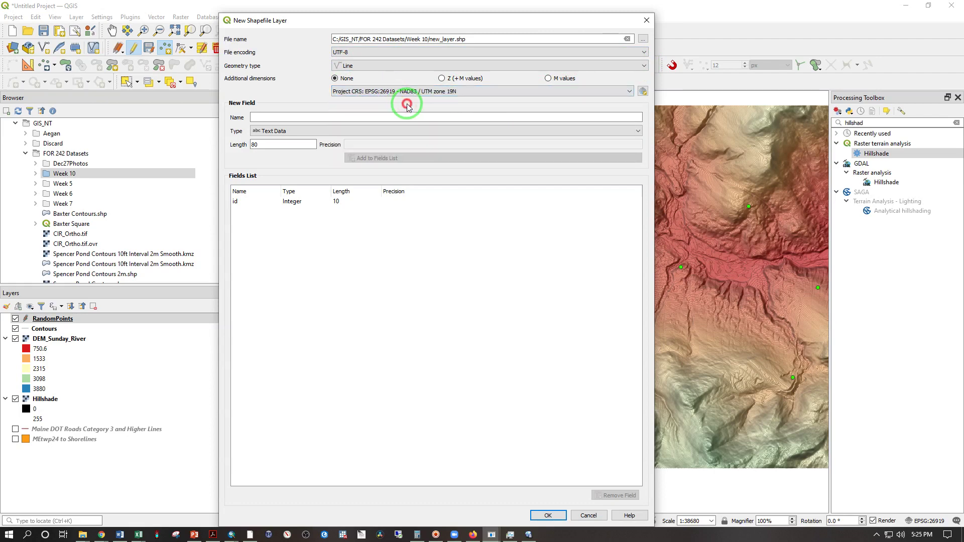
left_click(340, 117)
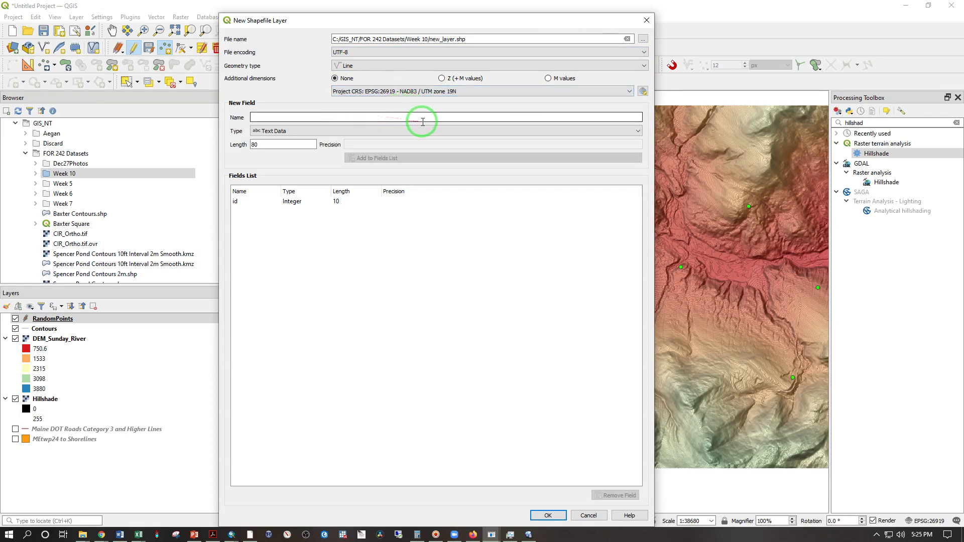
left_click(358, 39)
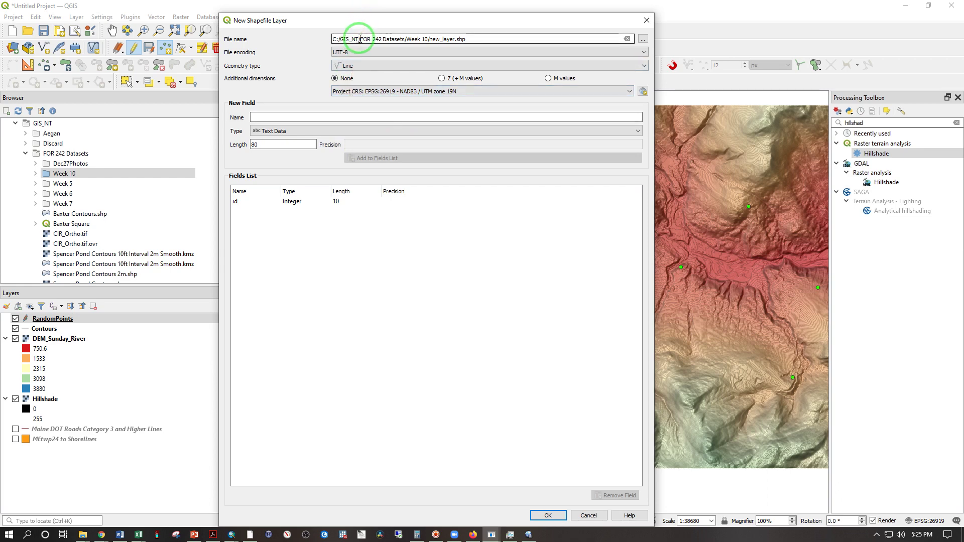
left_click(348, 65)
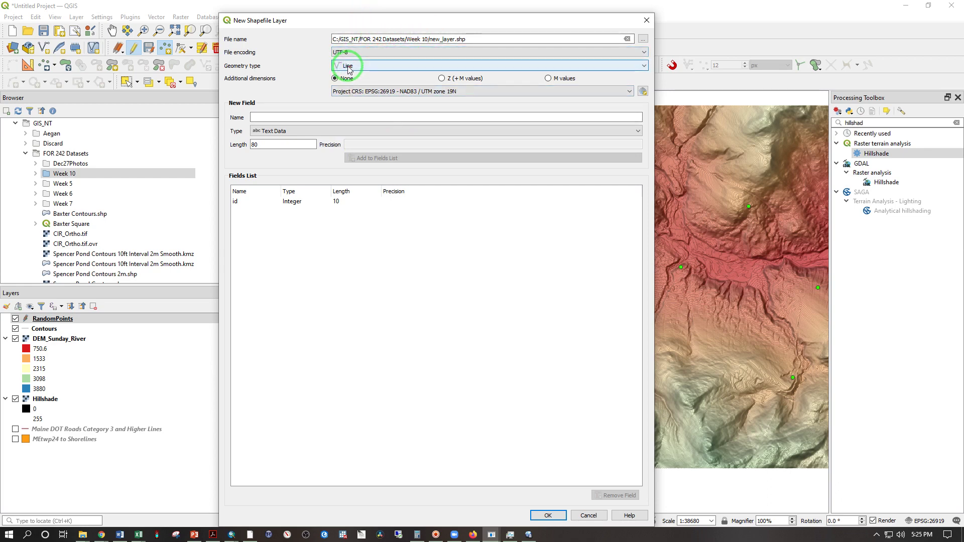
left_click(547, 516)
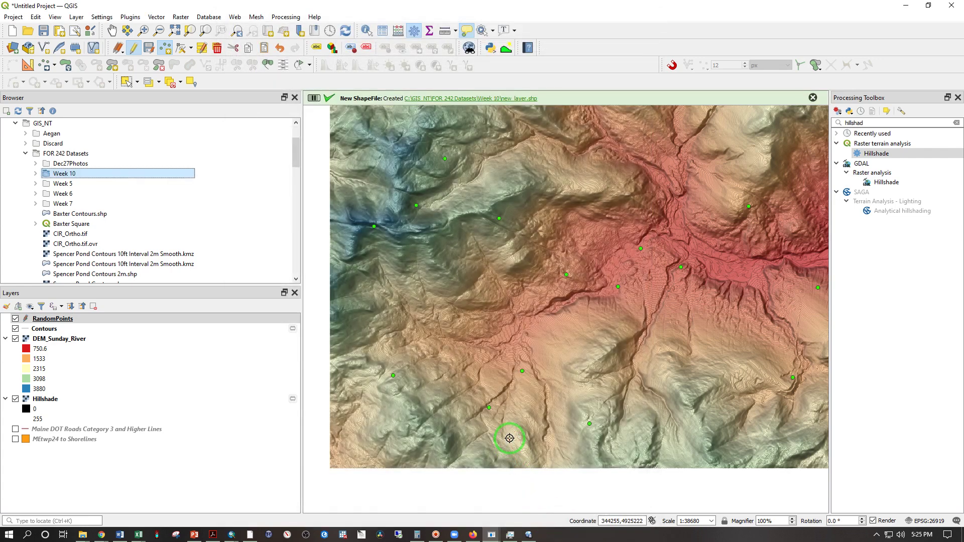
Expand Week 10 and inspect the File Properties of new_layer.shp without changes.
left_click(35, 174)
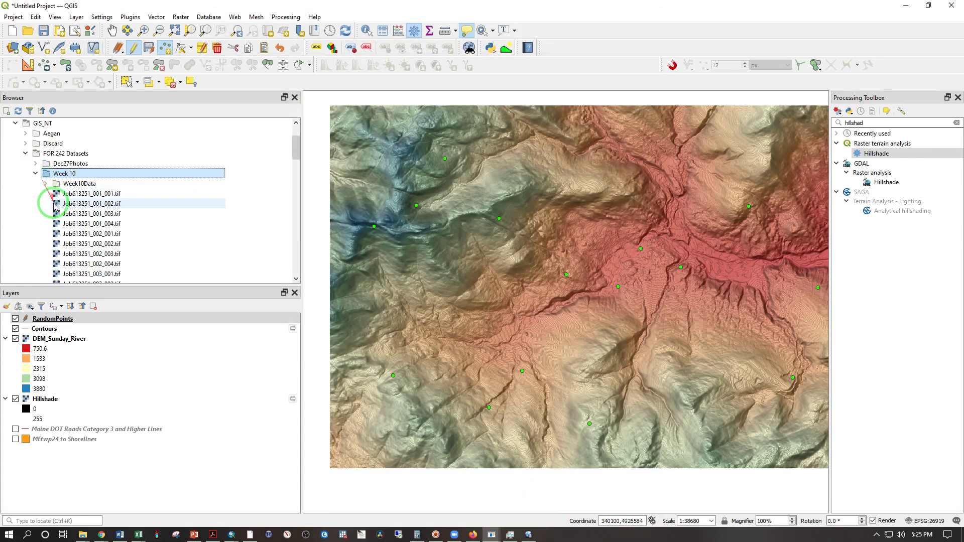
scroll(65, 200, "down", 3)
left_click(54, 234)
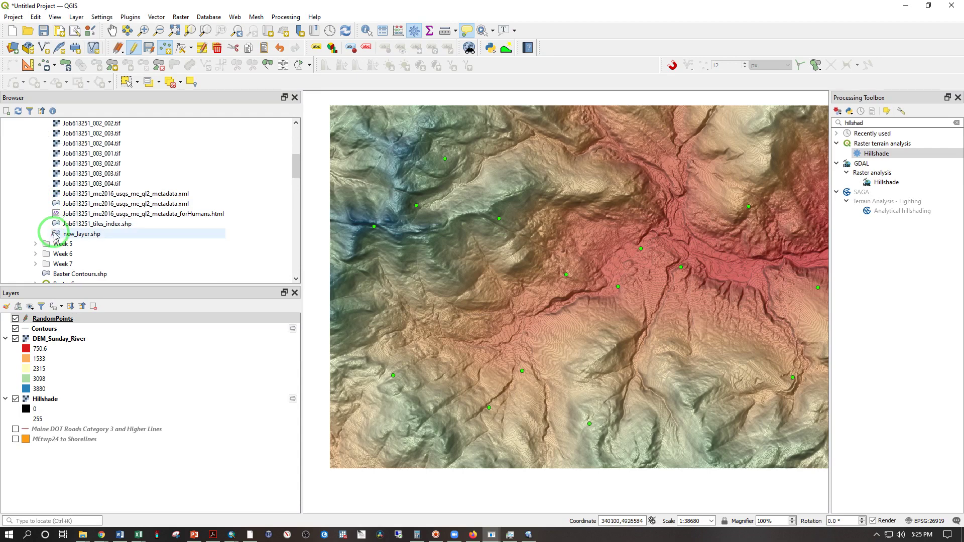
left_click(86, 236)
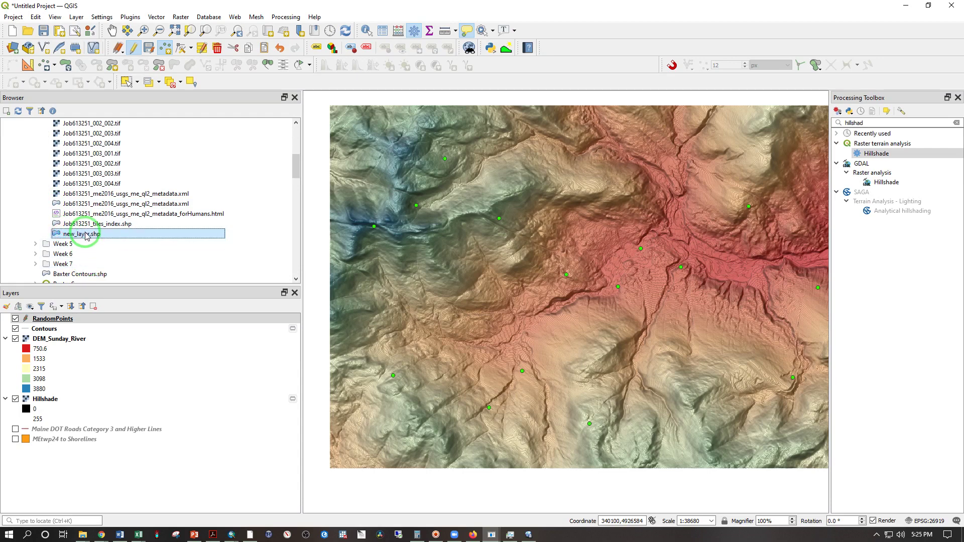
right_click(83, 238)
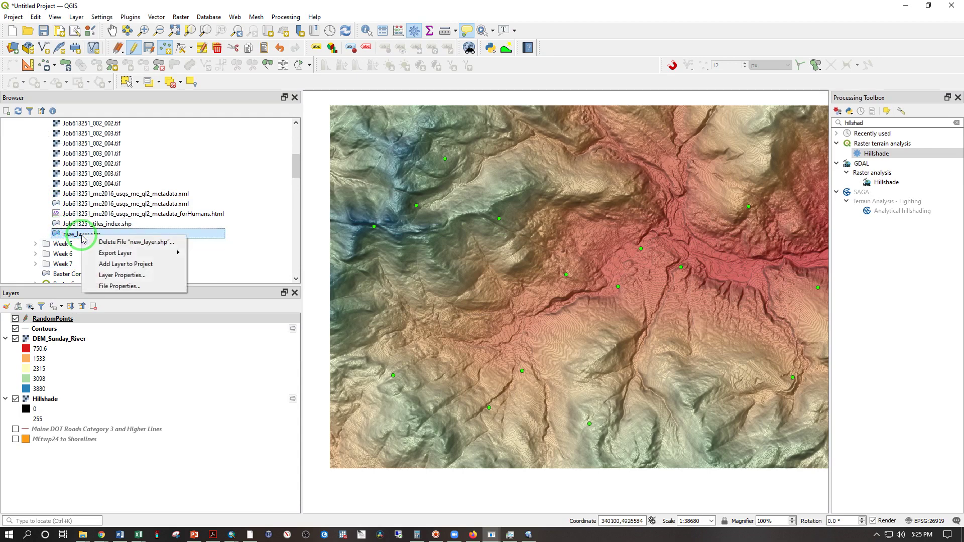
left_click(102, 290)
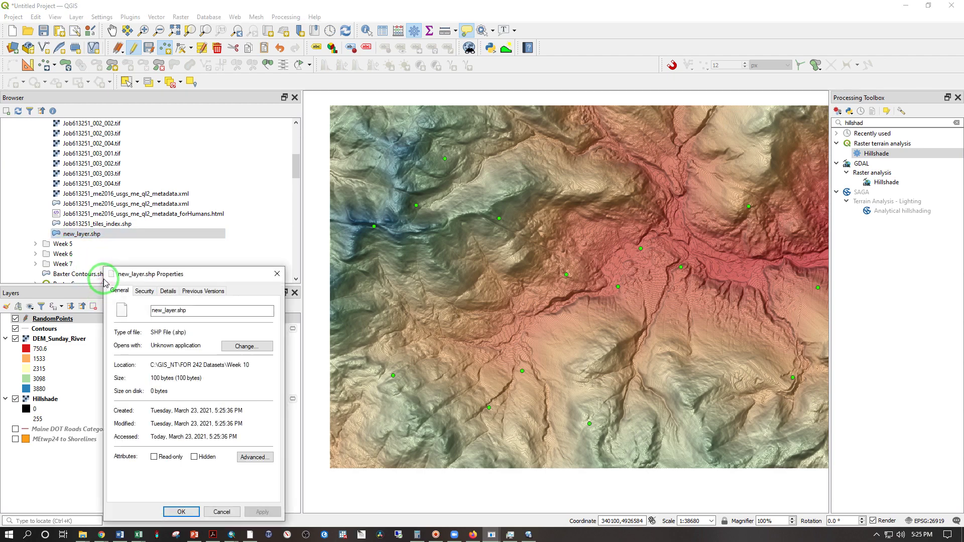
left_click(175, 310)
double_click(174, 310)
left_click(221, 511)
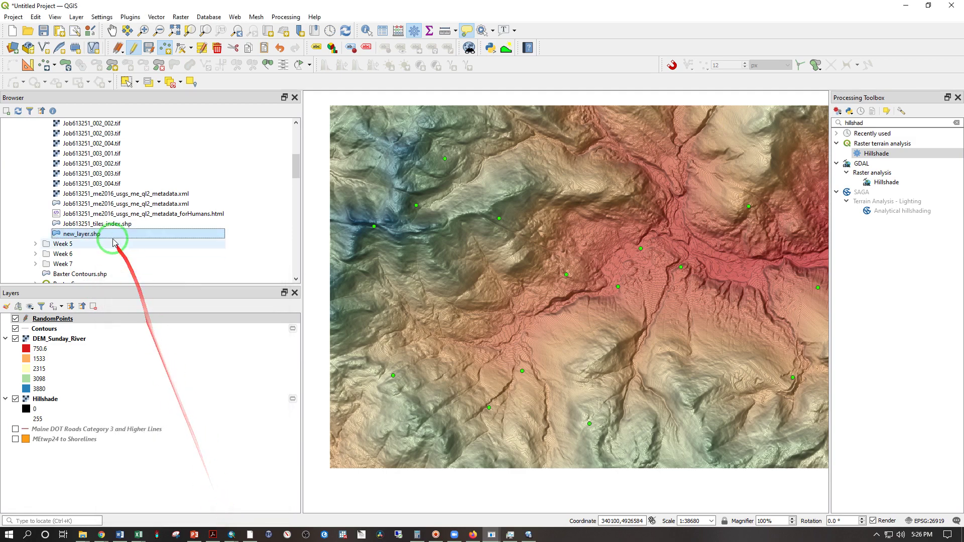
Delete new_layer.shp and confirm the deletion.
left_click(79, 236)
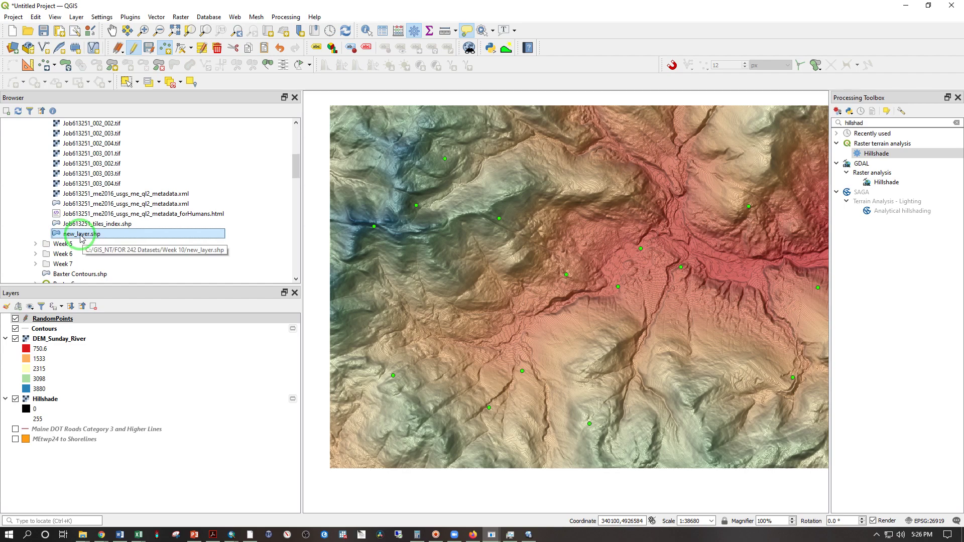
right_click(81, 236)
left_click(102, 240)
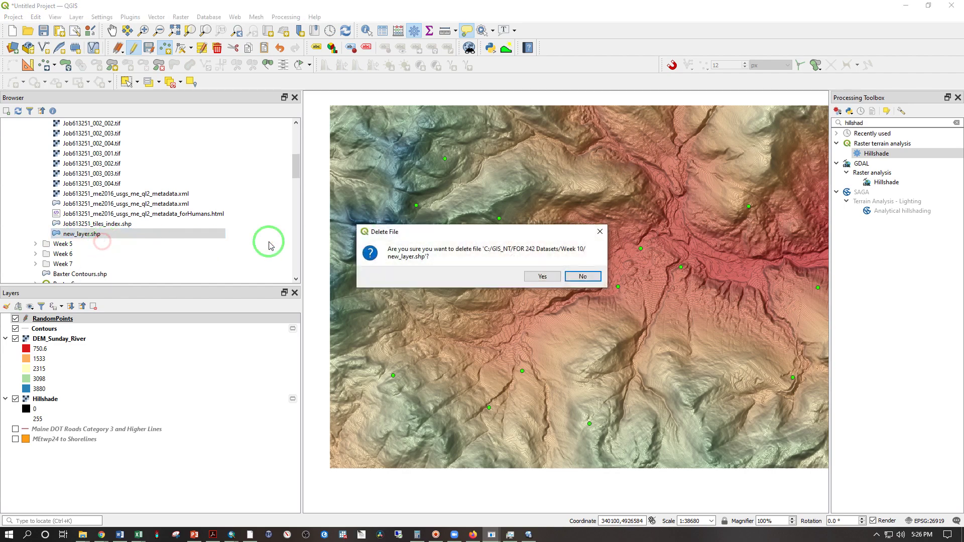
left_click(543, 276)
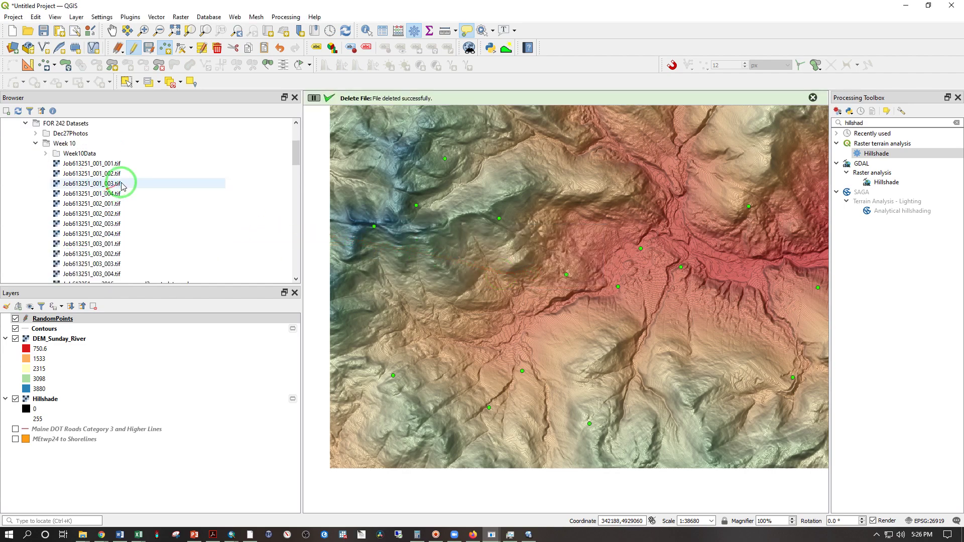
Create DrainLinesNT.shp in Week 10 as a Line layer in project CRS EPSG:26919.
left_click(69, 156)
right_click(65, 143)
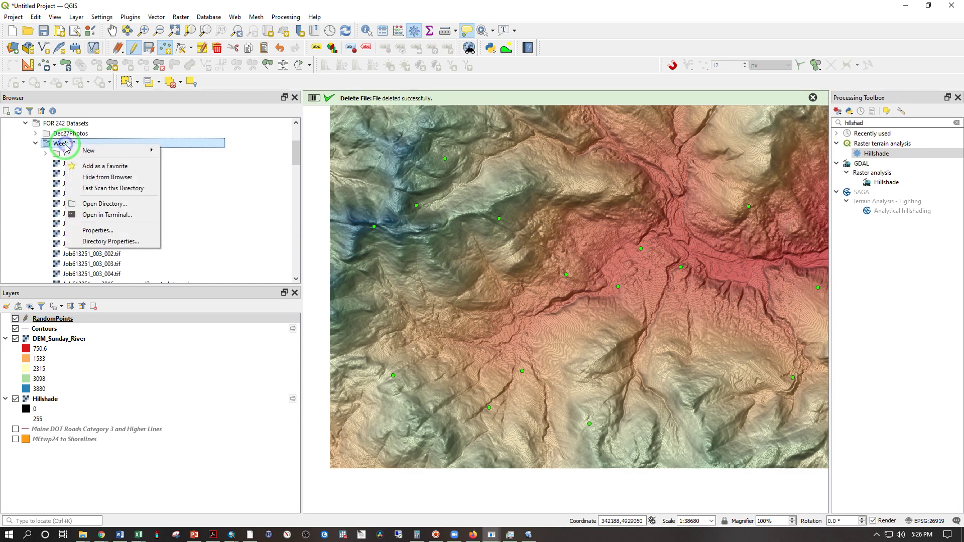
mouse_move(90, 150)
left_click(185, 172)
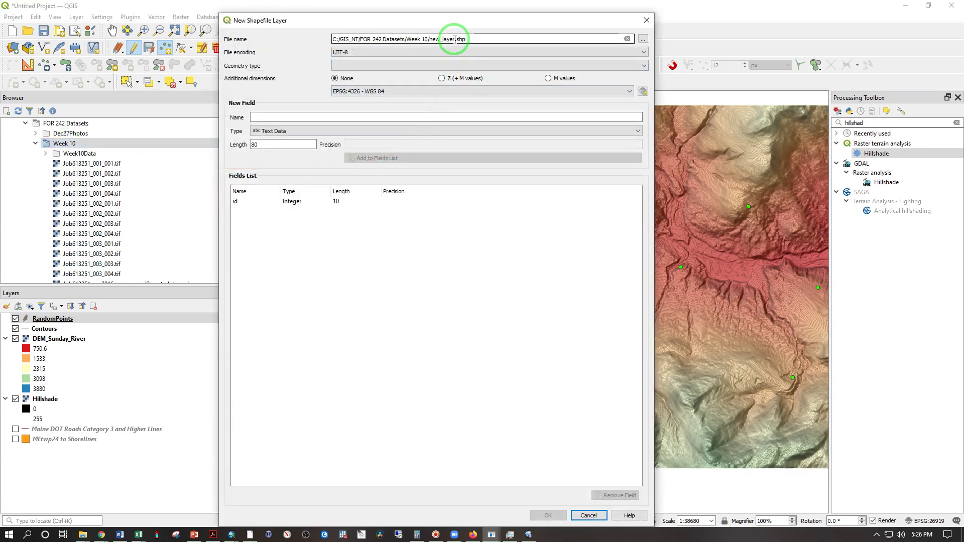
left_click_drag(455, 39, 438, 43)
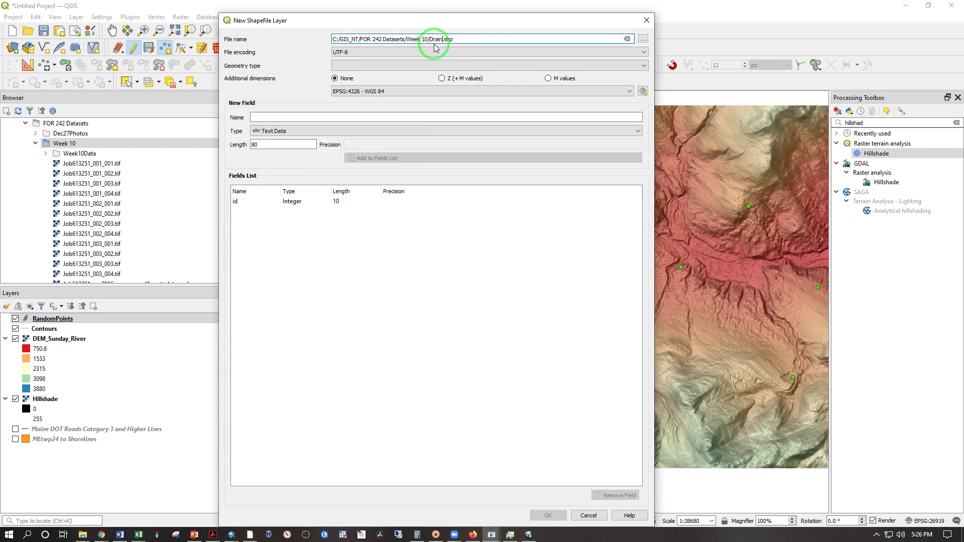
type("DrainLinesNT")
left_click(349, 66)
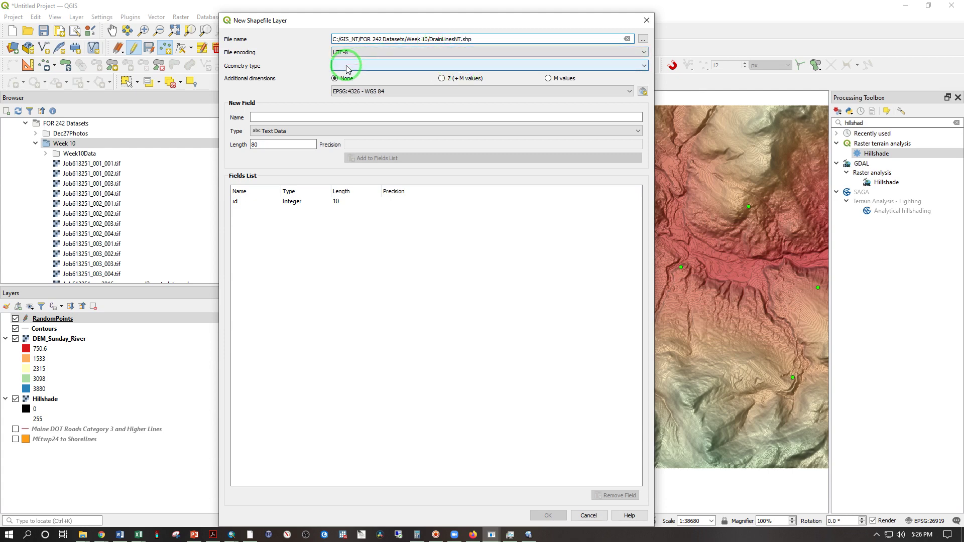
left_click(411, 97)
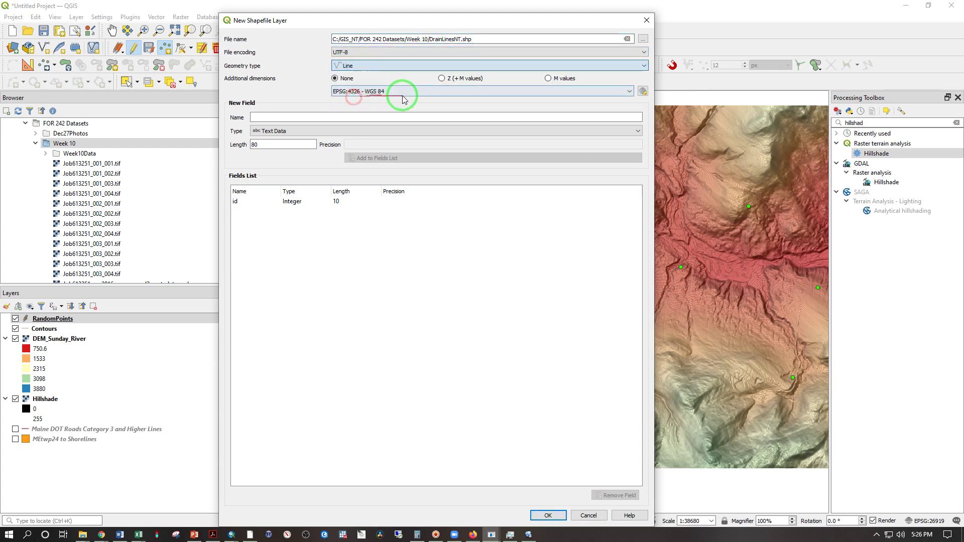
left_click(410, 93)
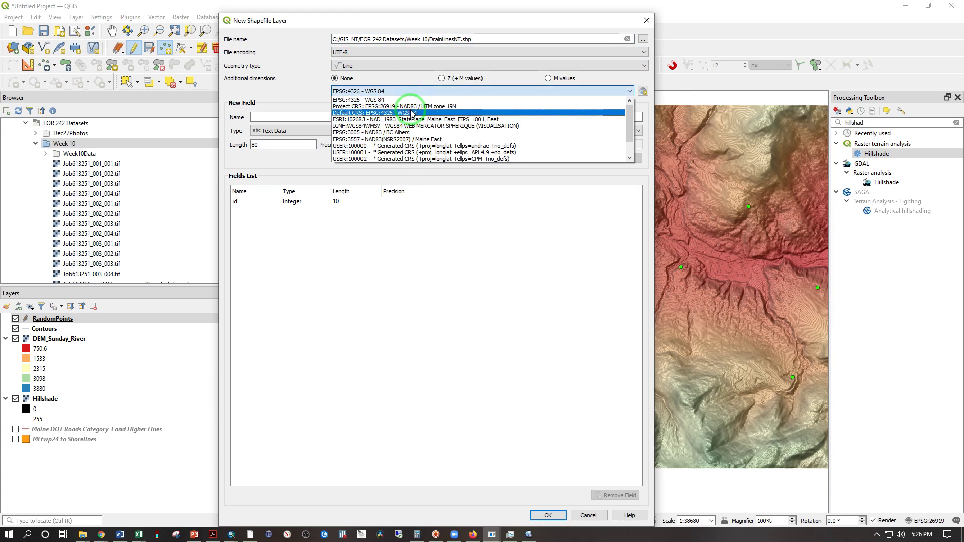
left_click(411, 107)
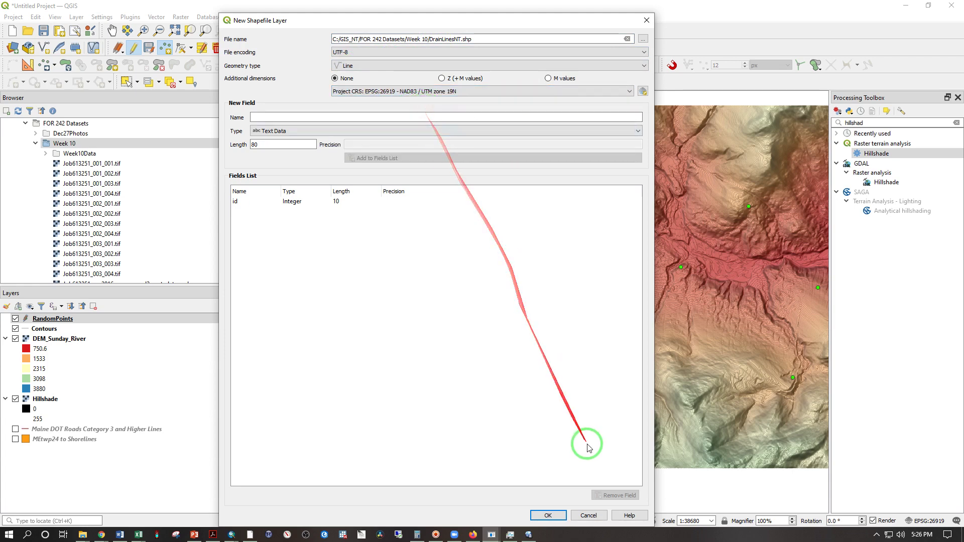
left_click(548, 515)
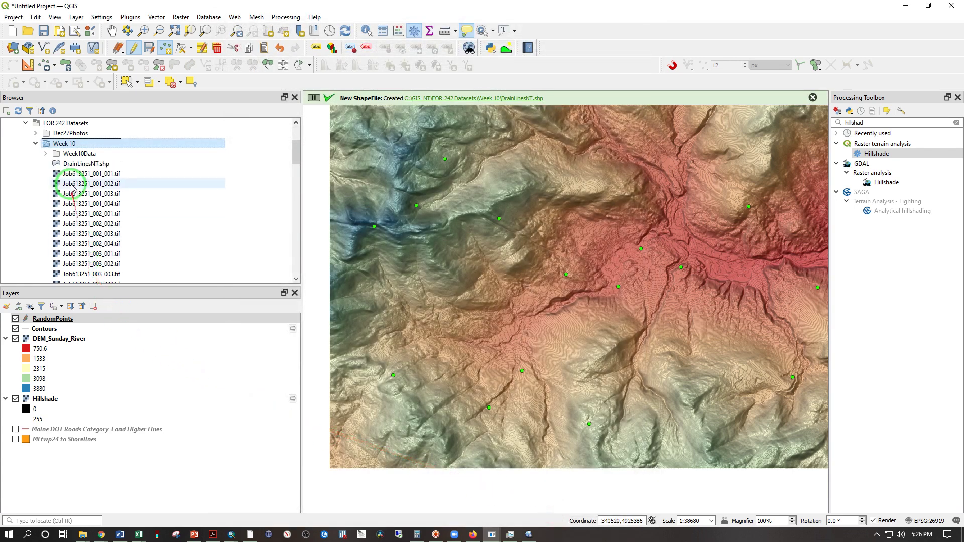
Add DrainLinesNT.shp to the Layers panel and toggle editing on for it.
left_click(73, 167)
left_click_drag(73, 167, 93, 327)
left_click(66, 321)
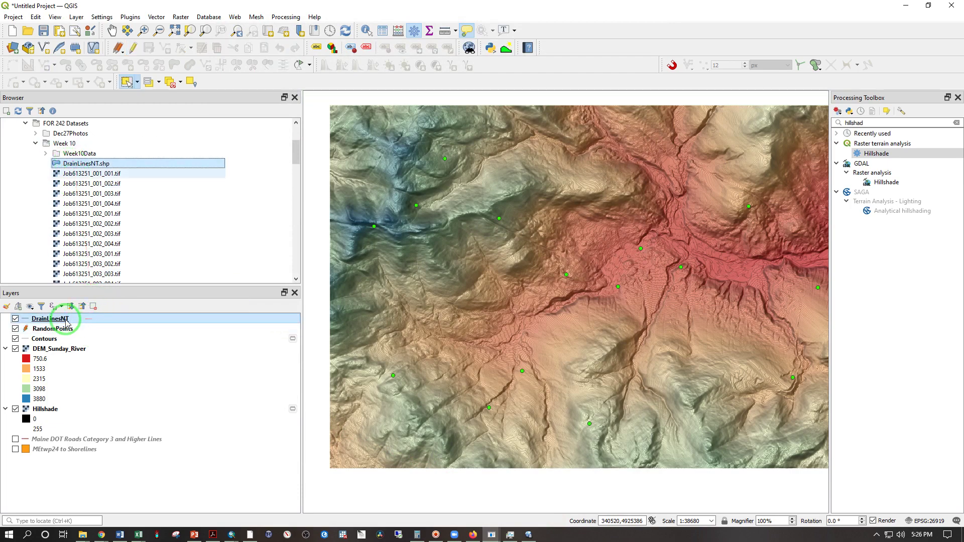
right_click(62, 322)
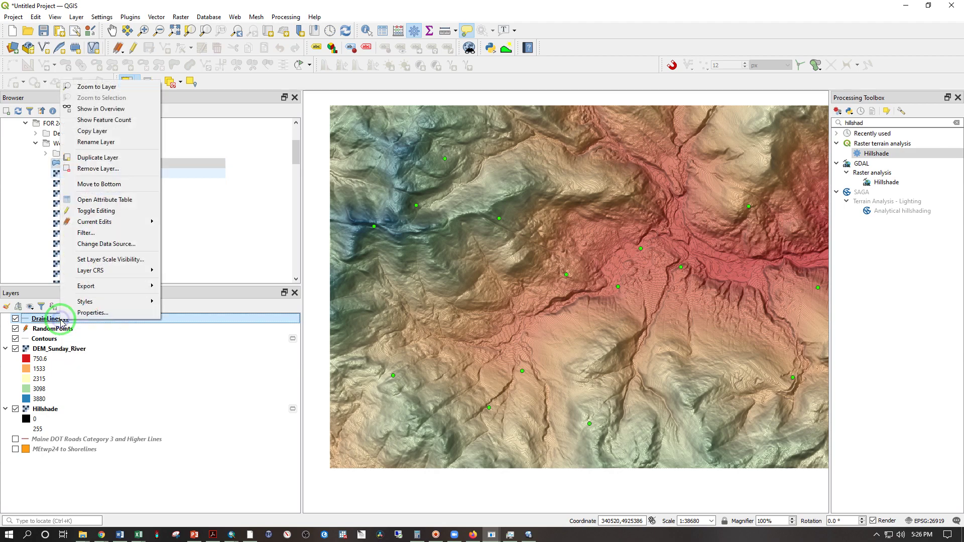
left_click(97, 211)
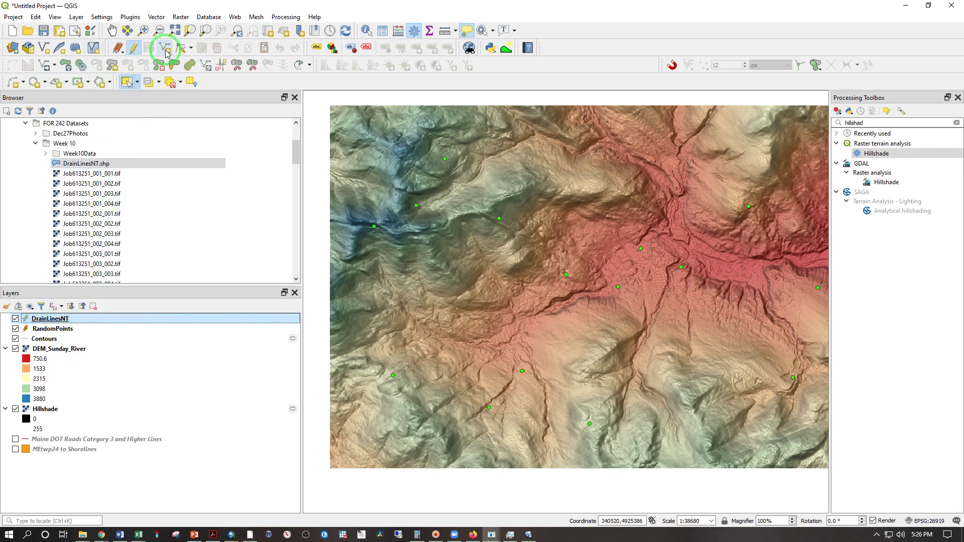
Stop editing RandomPoints, save its edits, and leave DrainLinesNT as the current layer.
right_click(43, 334)
left_click(81, 216)
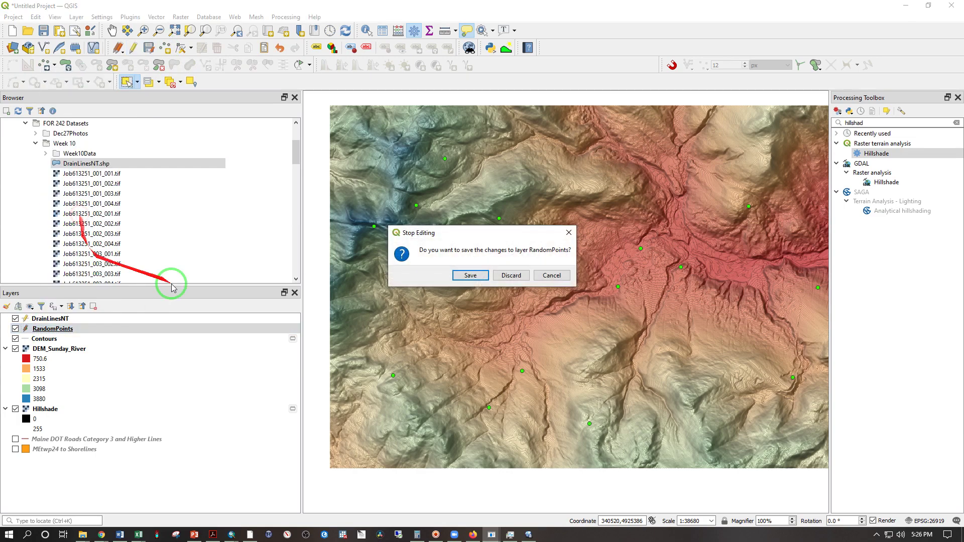
left_click(464, 276)
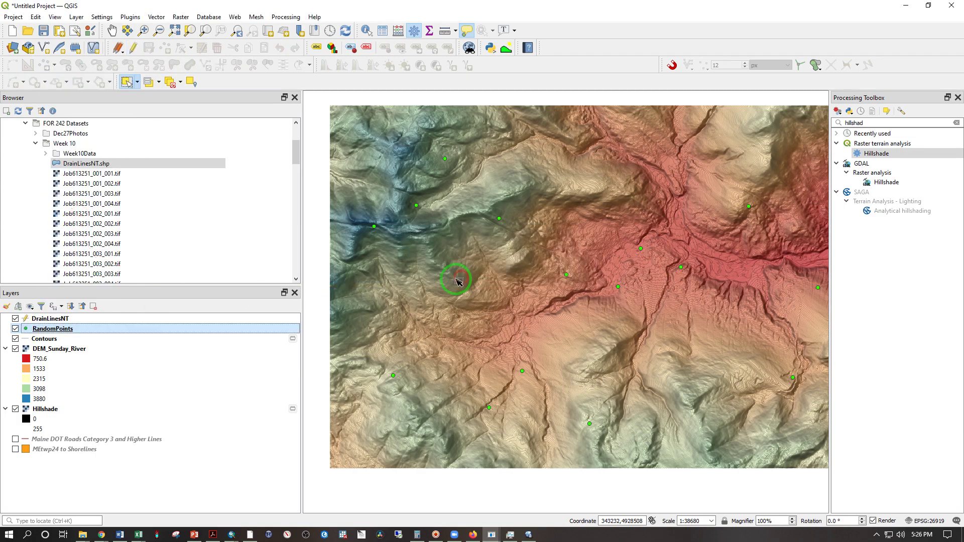
left_click(44, 318)
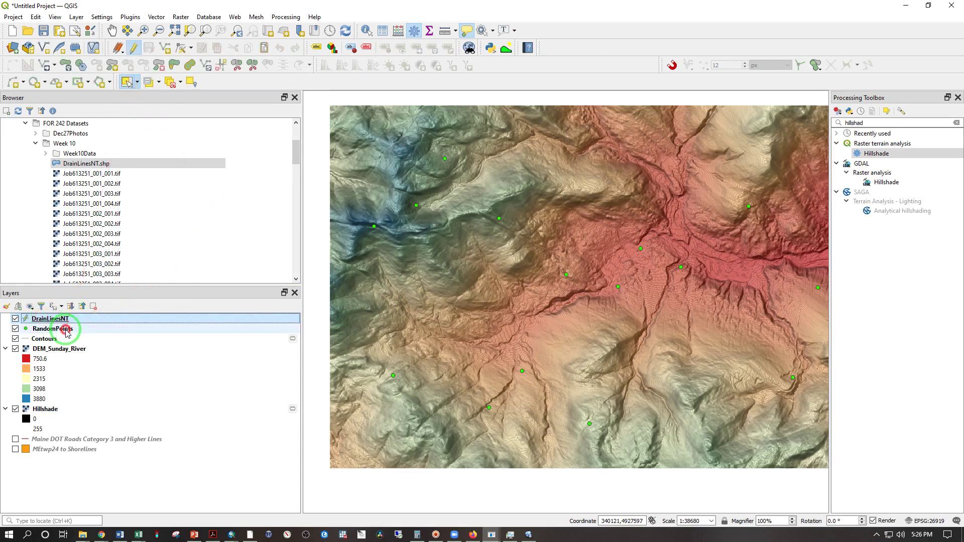
left_click(66, 330)
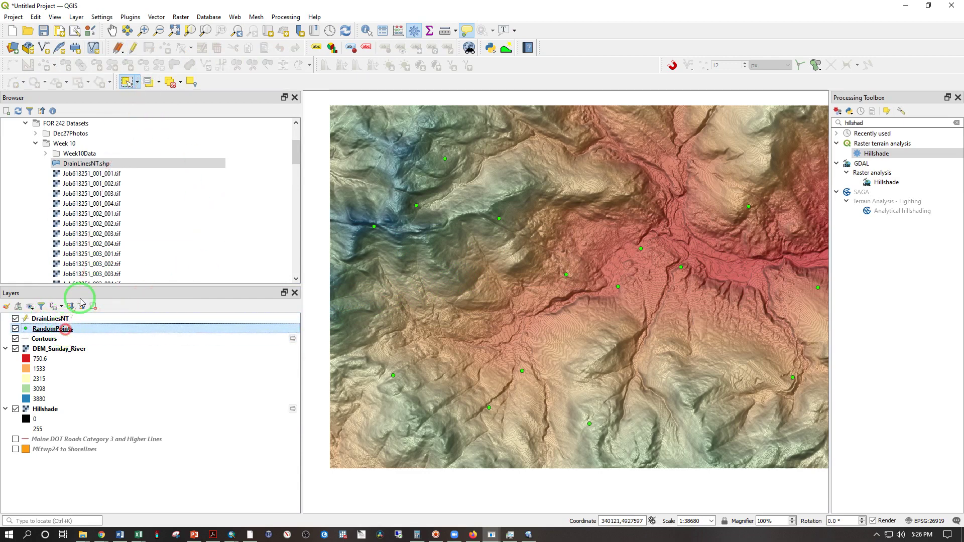
left_click(71, 320)
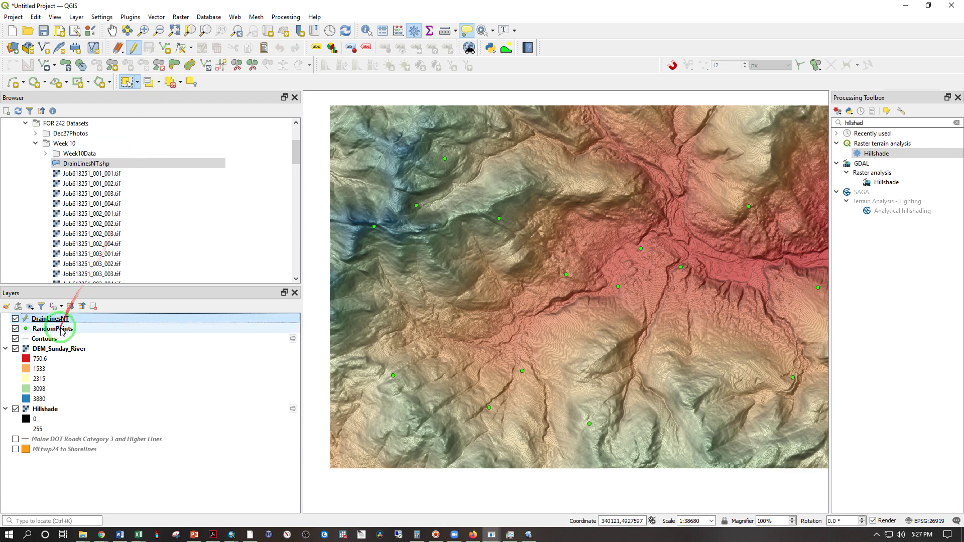
left_click(61, 330)
left_click(72, 319)
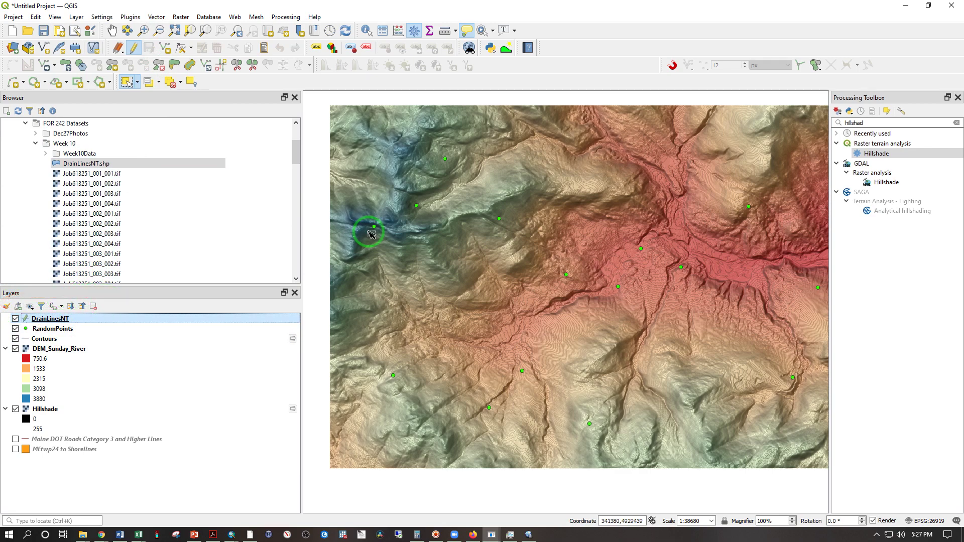
Zoom in on a random point and place the first two vertices of a DrainLinesNT line.
scroll(371, 233, "up", 4)
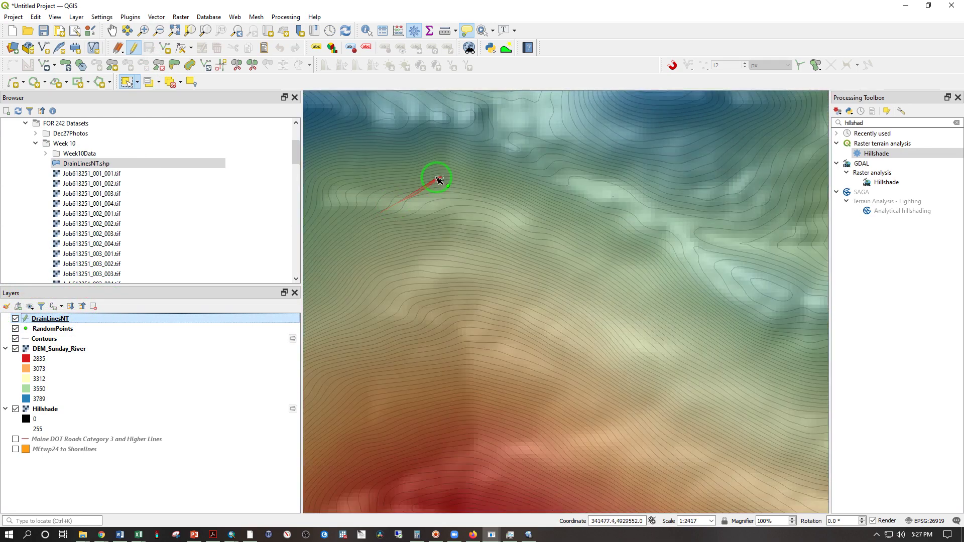
scroll(438, 186, "up", 2)
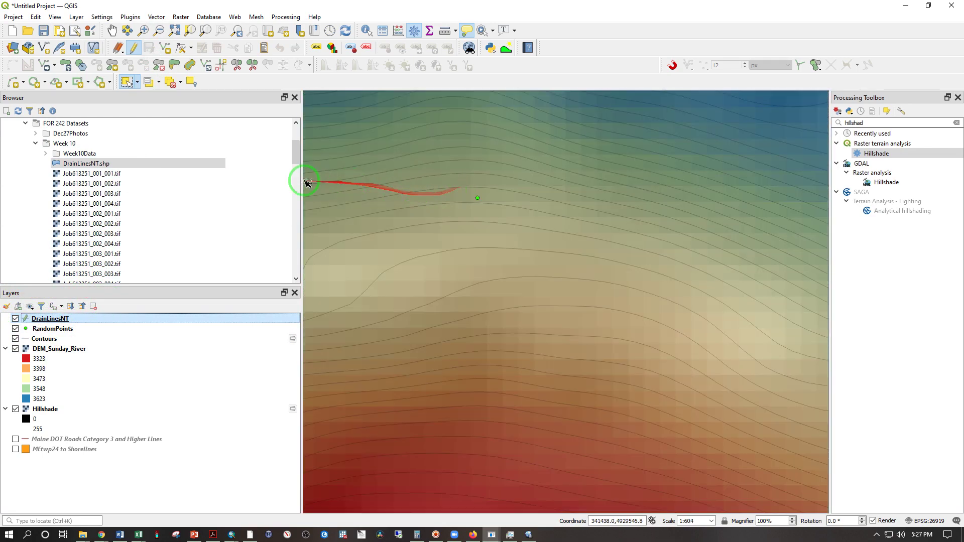
left_click(162, 49)
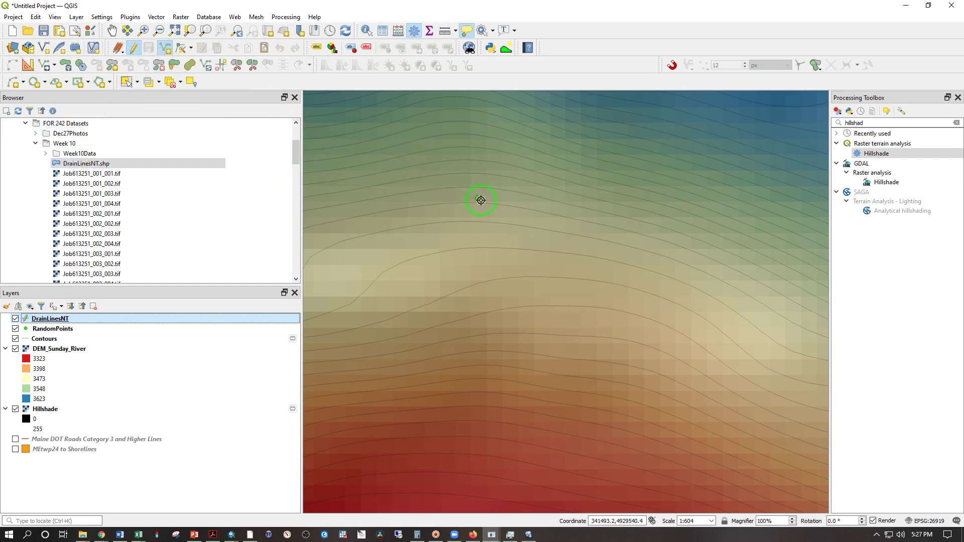
left_click(476, 250)
left_click(442, 188)
scroll(469, 206, "down", 3)
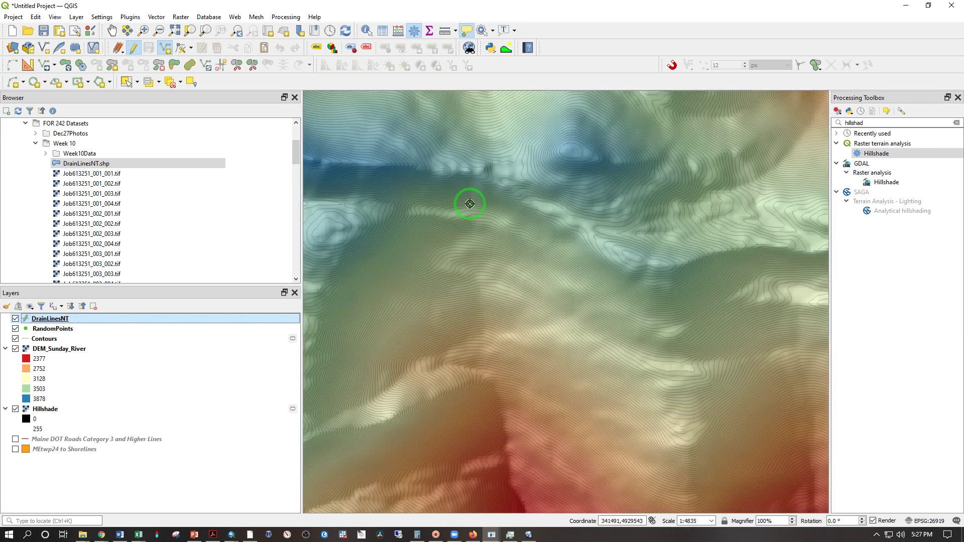
Add two more drain-line vertices, then invert the DEM_Sunday_River colour ramp so lows show blue.
left_click(447, 160)
left_click(530, 162)
right_click(87, 352)
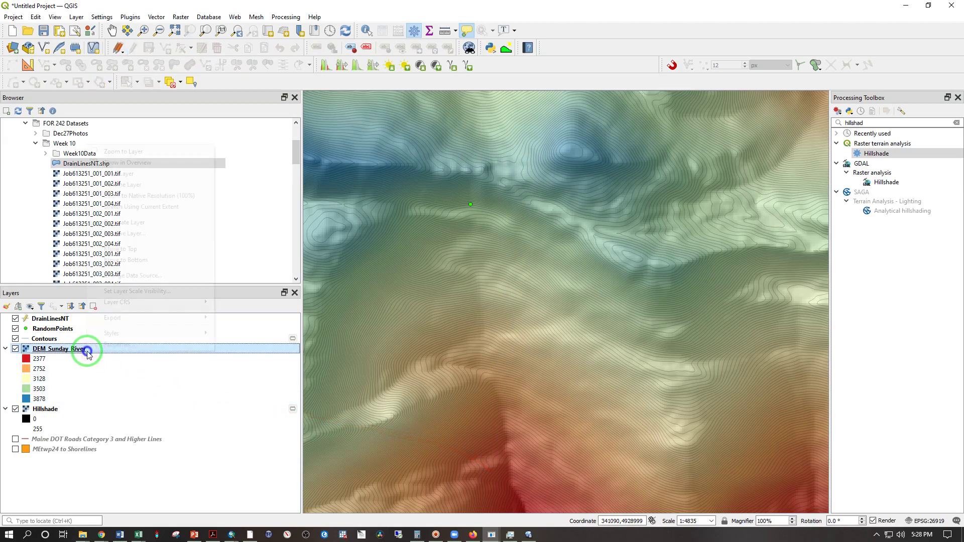
left_click(123, 344)
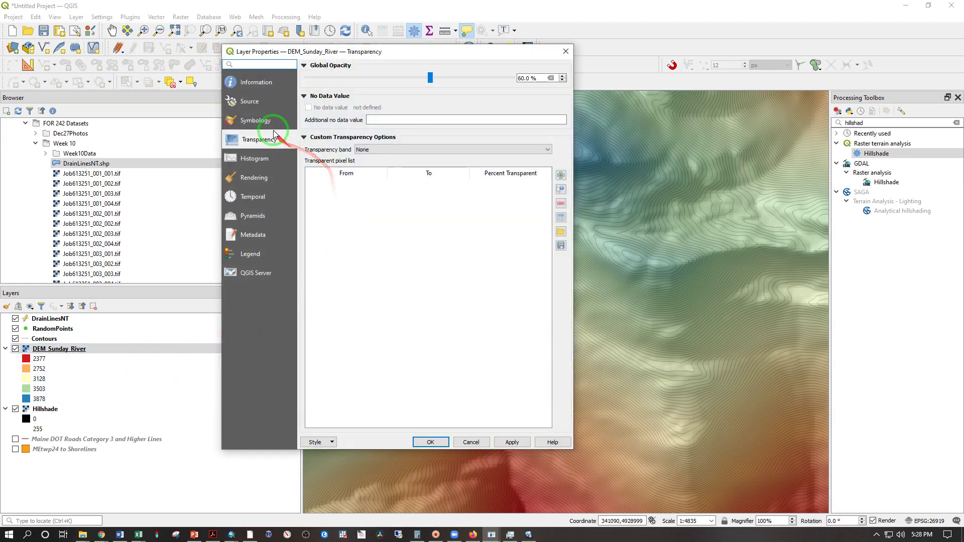
left_click(266, 125)
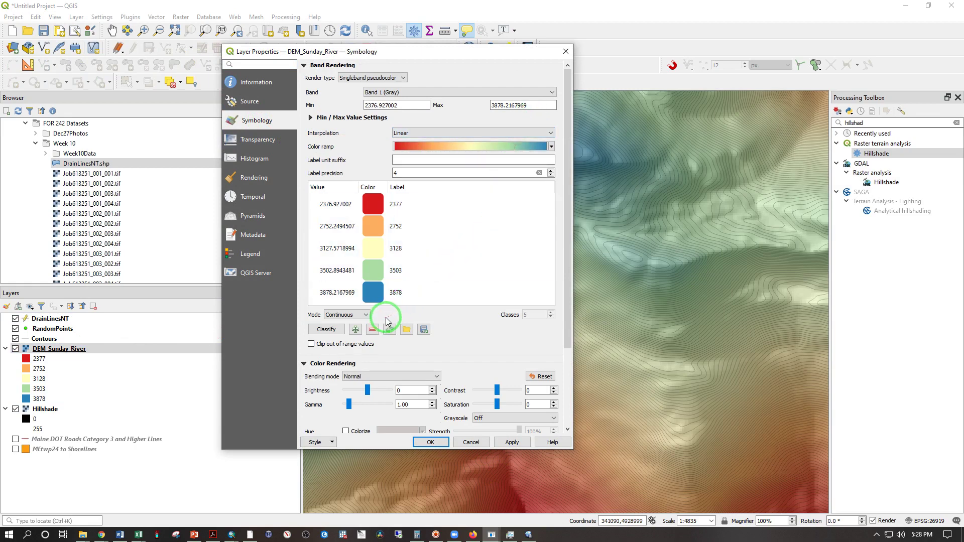
left_click(551, 146)
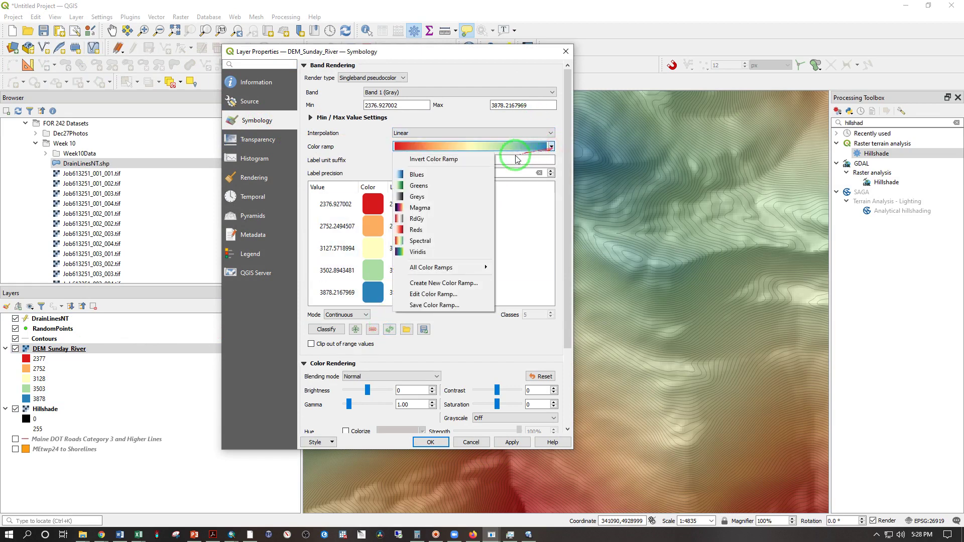
left_click(459, 159)
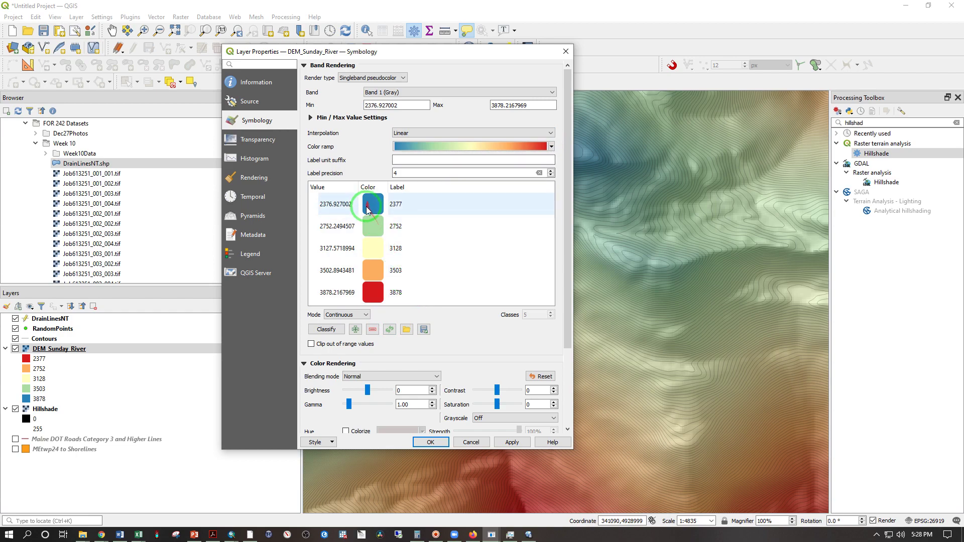
left_click_drag(369, 210, 374, 299)
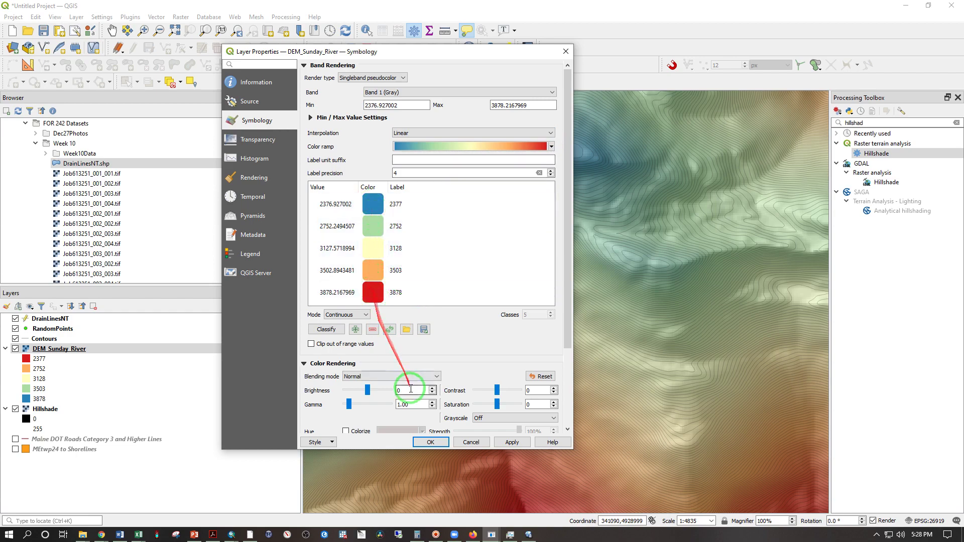
left_click(441, 446)
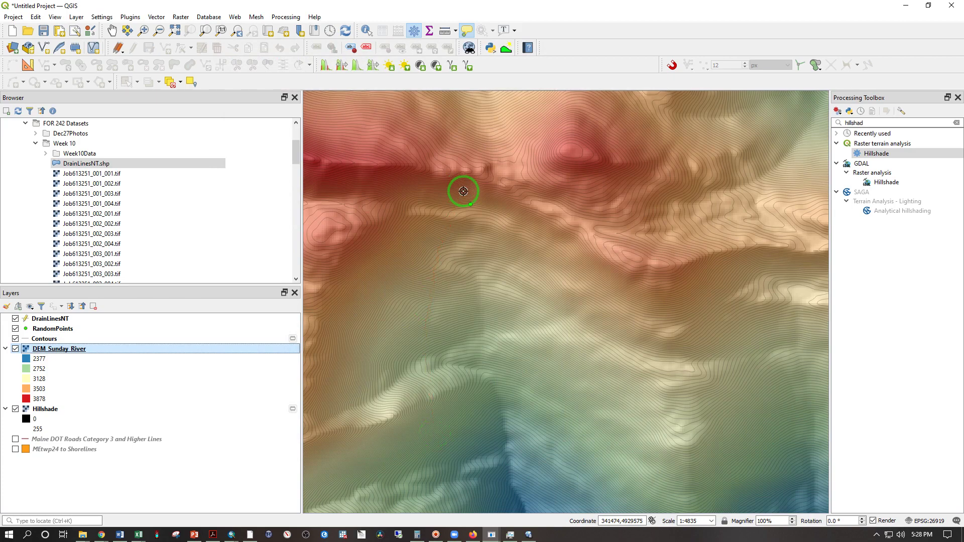
Zoom to about 1:604 on the green point and make DrainLinesNT the drawing layer.
scroll(463, 192, "up", 2)
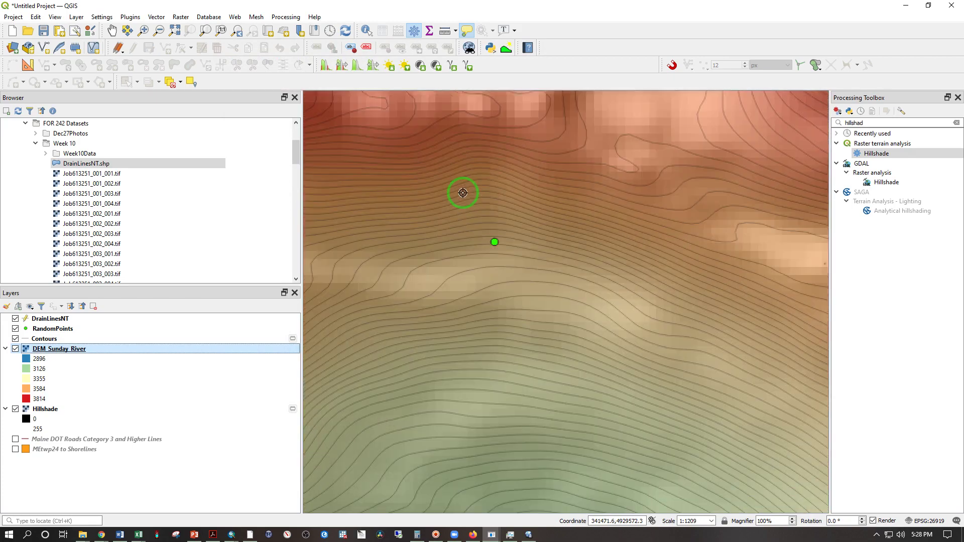
scroll(493, 274, "up", 1)
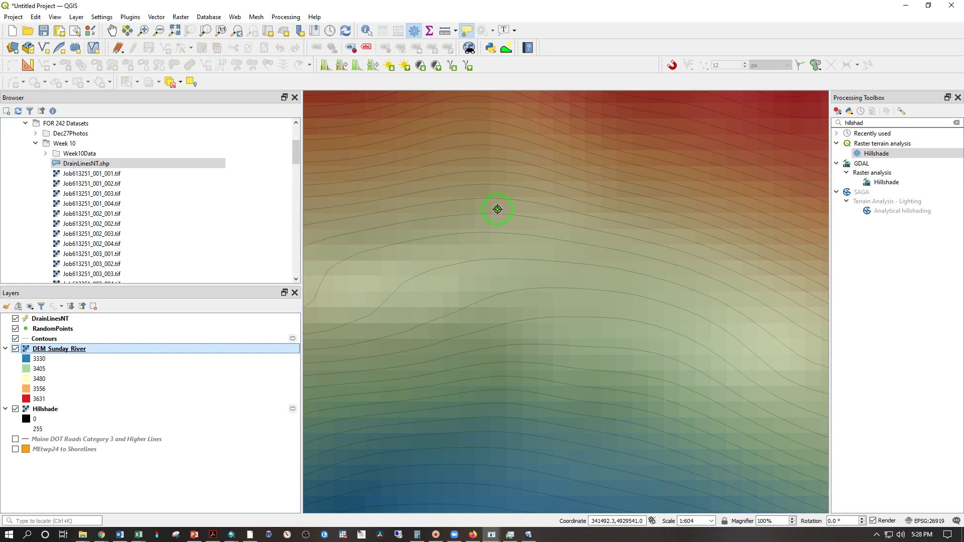
left_click(497, 209)
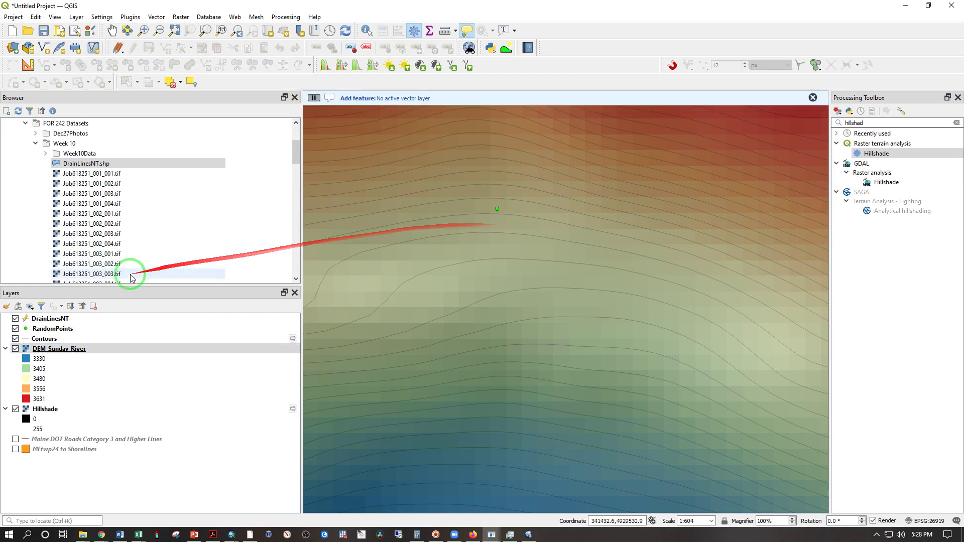
left_click(61, 319)
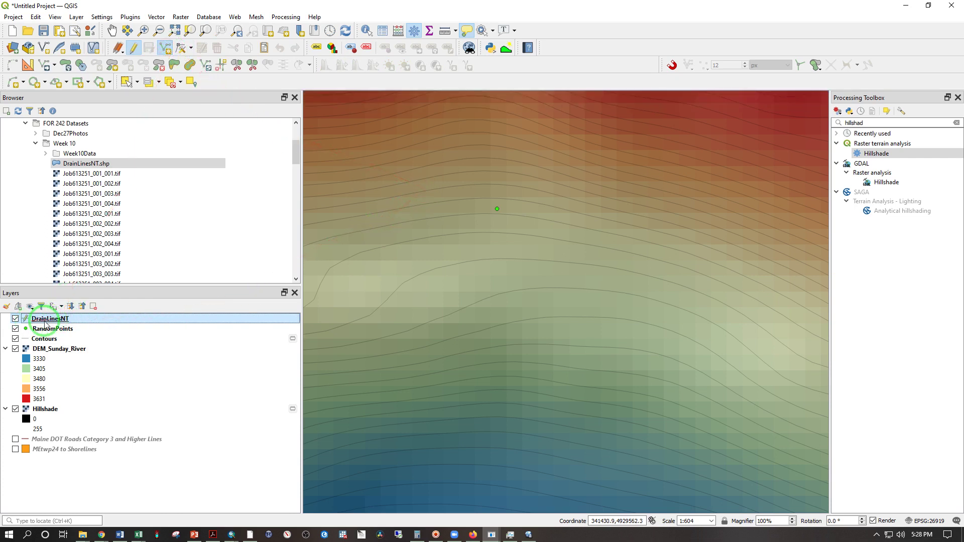
Trace the drain line from the green point through six vertices downslope toward the blue low ground.
left_click(499, 209)
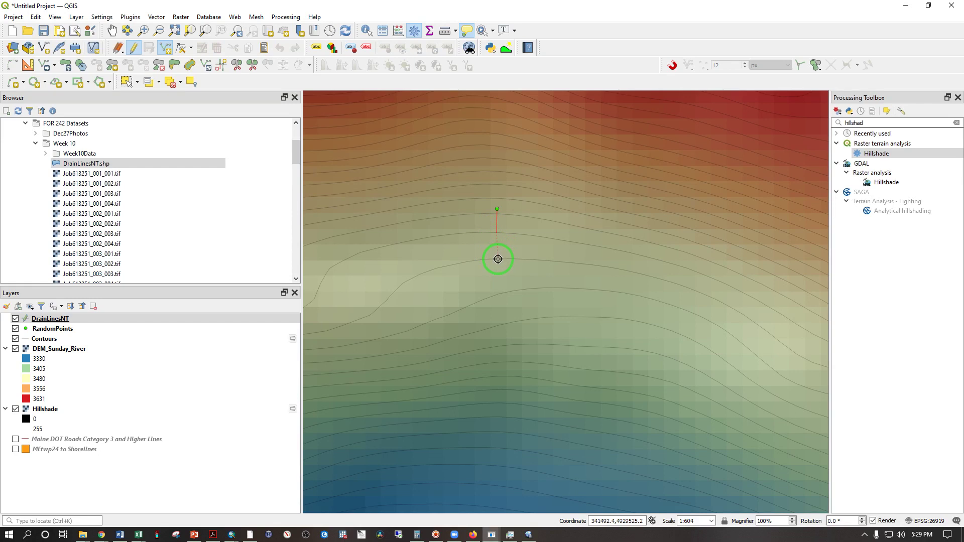
left_click(498, 259)
left_click(505, 292)
left_click(513, 322)
left_click(517, 344)
left_click(517, 361)
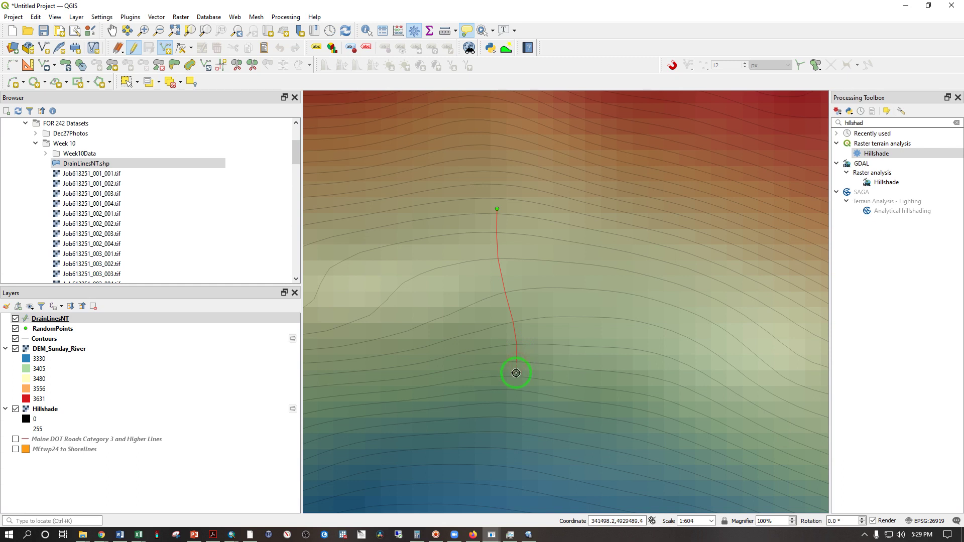
left_click(511, 449)
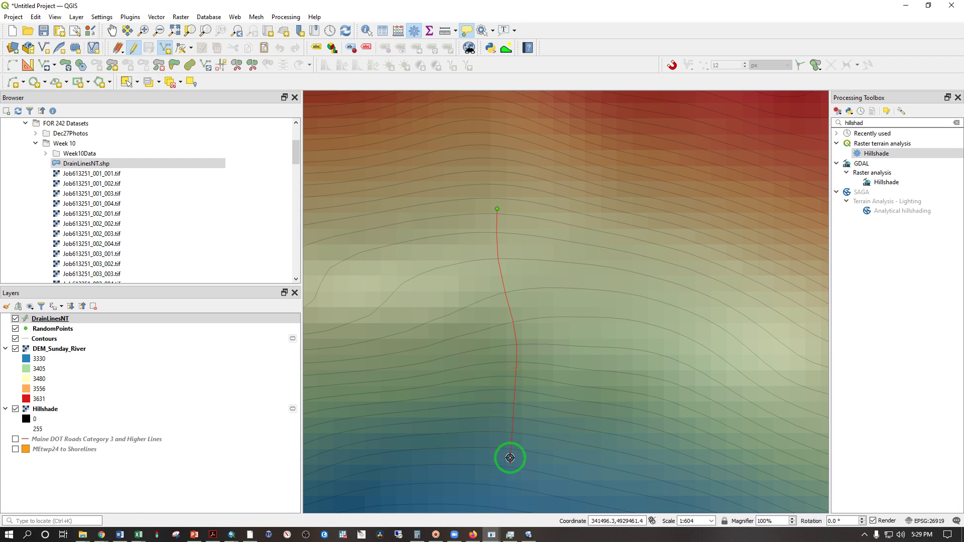
Pan south and add drain-line vertices down the valley across the contours.
key("Down")
key("Down")
key("Down")
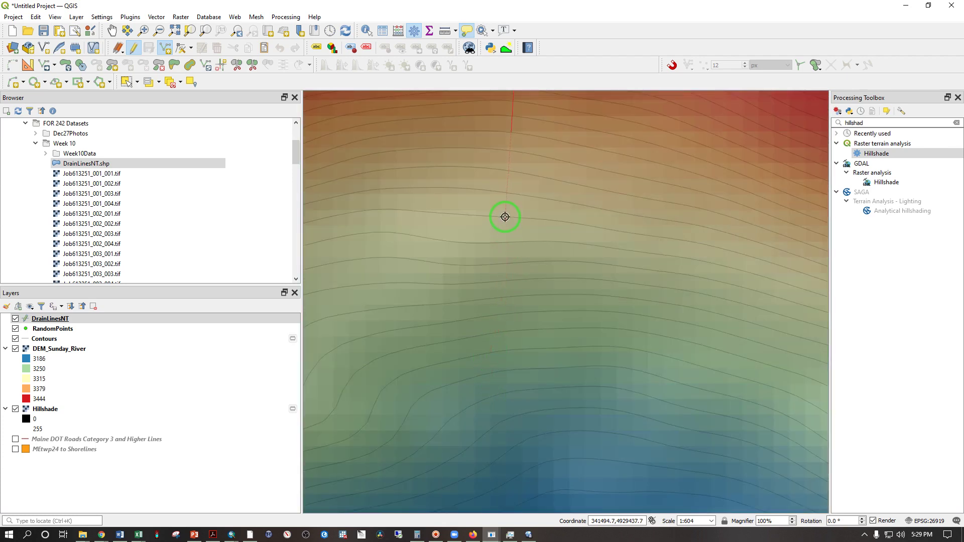
left_click(506, 217)
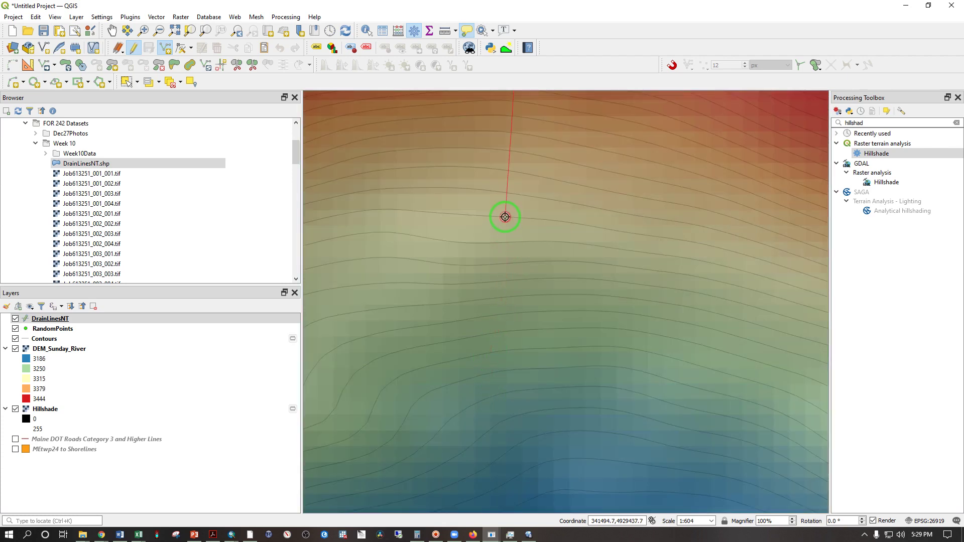
left_click(506, 243)
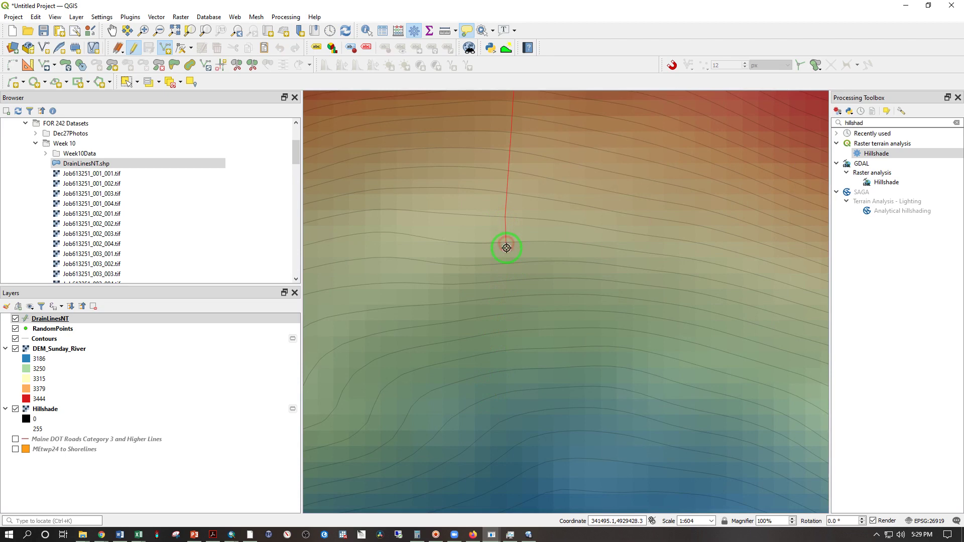
left_click(512, 300)
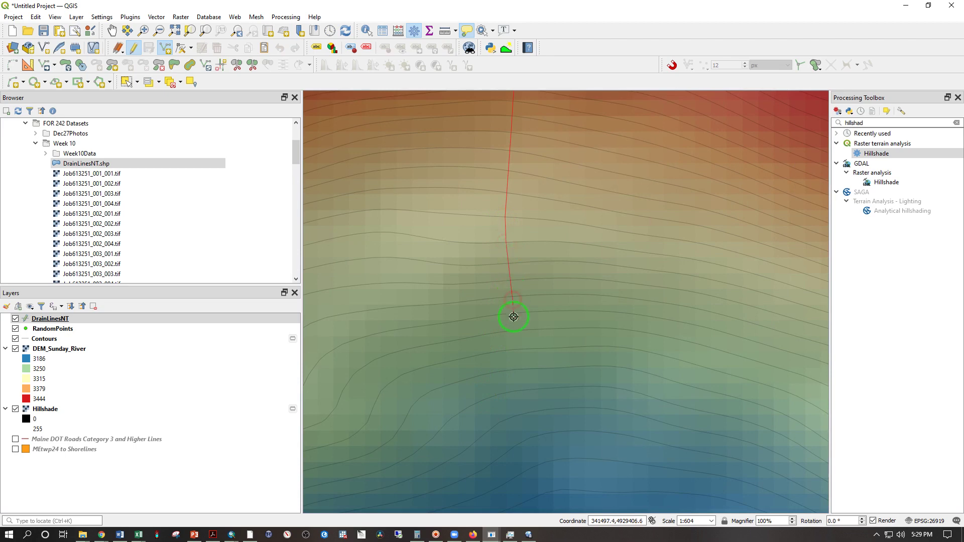
left_click(519, 367)
key("Down")
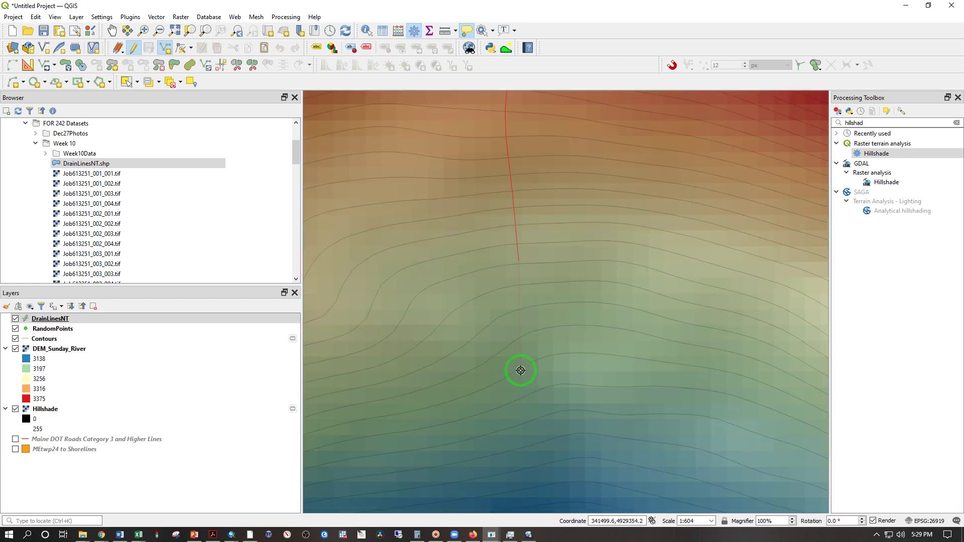
left_click(525, 309)
left_click(535, 334)
left_click(561, 410)
key("Down")
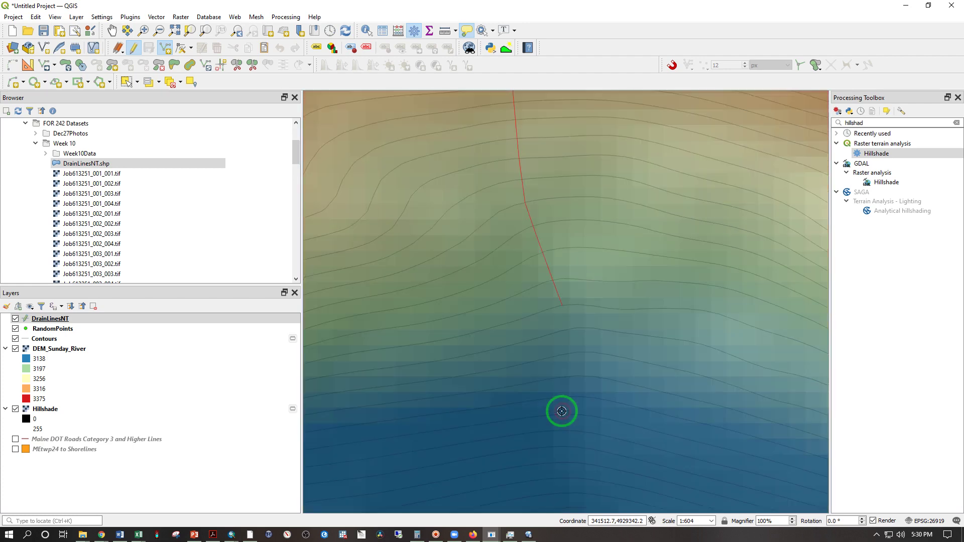
left_click(568, 330)
left_click(575, 352)
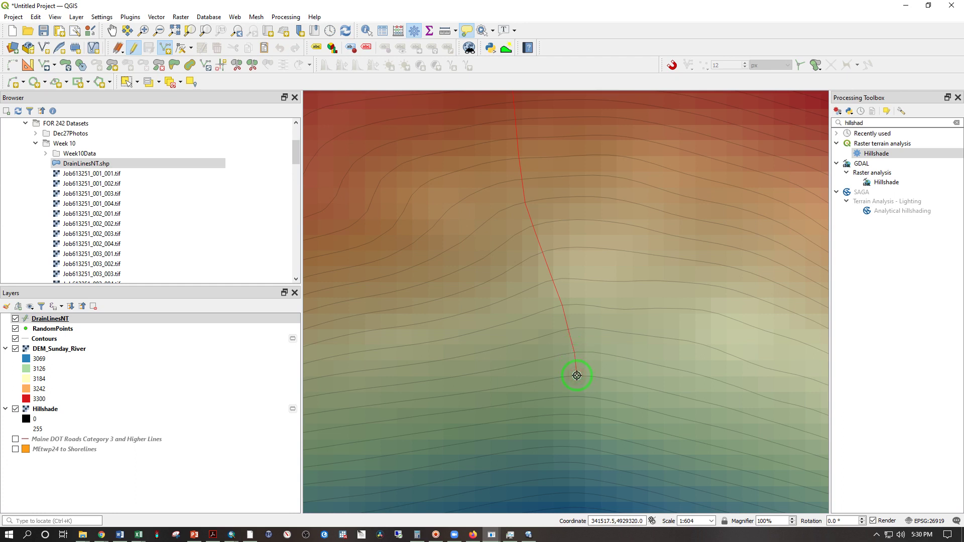
Keep panning south, extending the line with more vertices along the lower valley bottom.
key("Down")
key("Down")
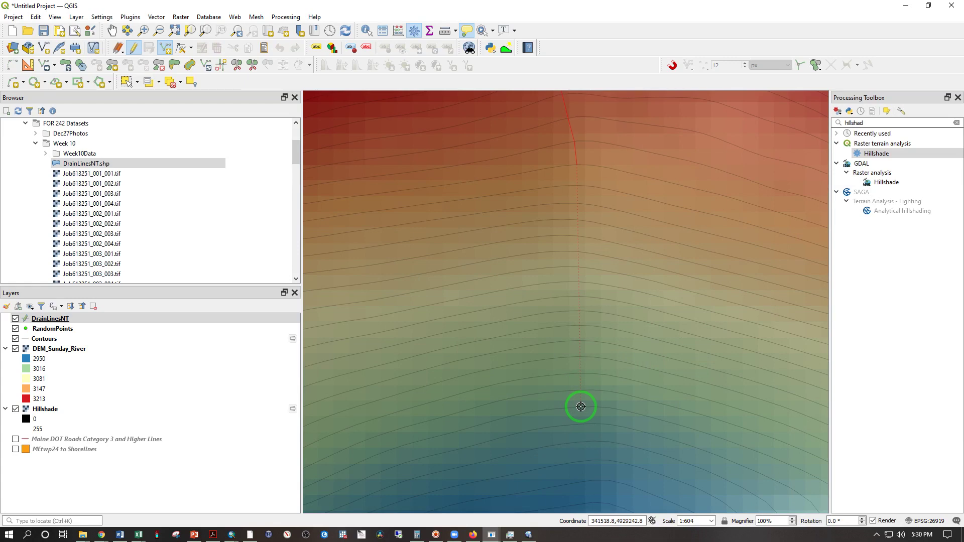
left_click(581, 407)
key("Down")
key("Down")
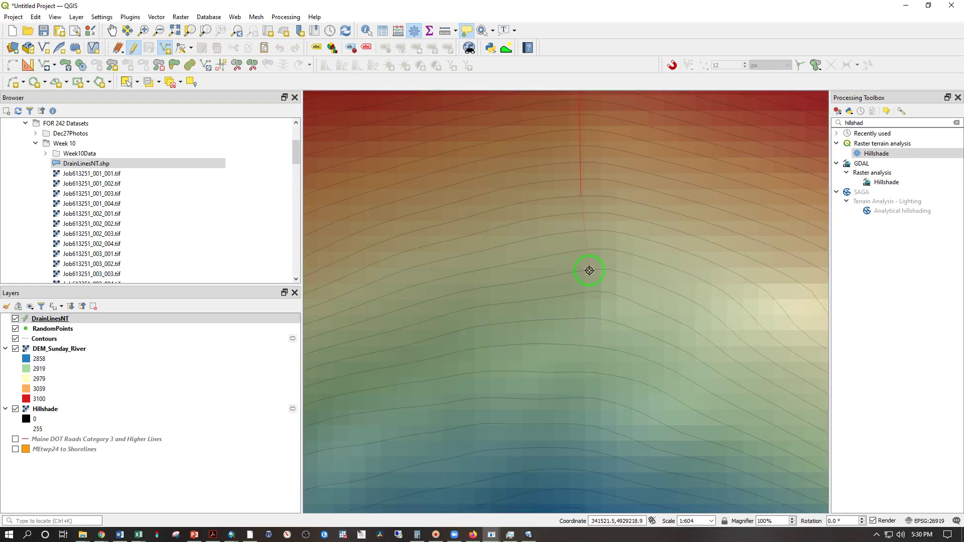
left_click(590, 271)
left_click(591, 292)
left_click(592, 319)
left_click(589, 345)
left_click(589, 373)
key("Down")
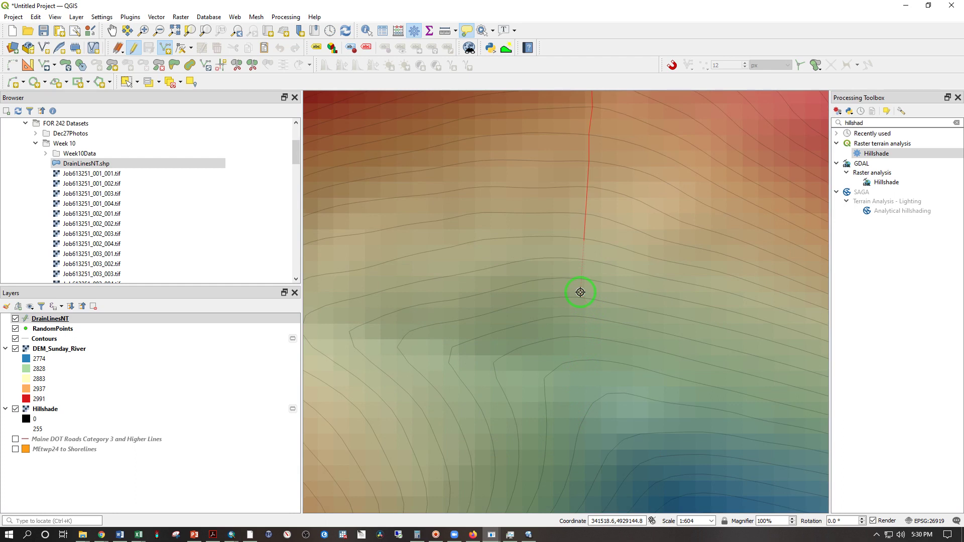
left_click(580, 316)
left_click(582, 336)
Extend the upper drain line down the valley bottom and finish it with a right-click.
left_click(604, 396)
key("Down")
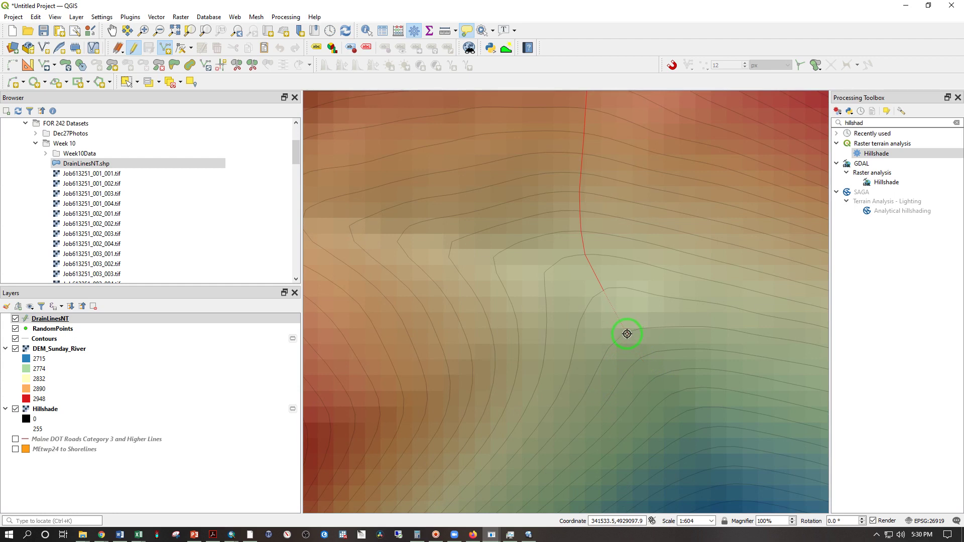
left_click(643, 358)
left_click(656, 378)
left_click(673, 406)
key("Down")
key("Down")
key("Right")
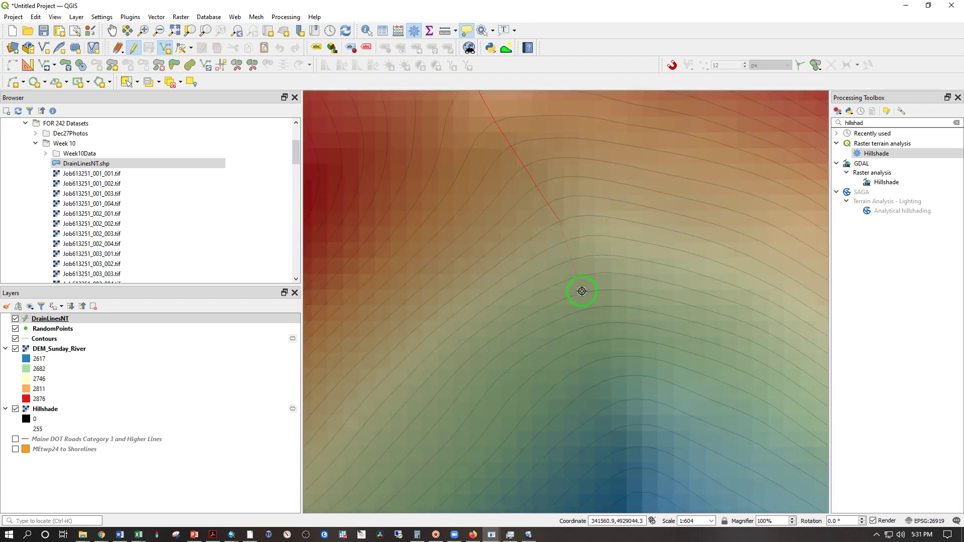
left_click(582, 291)
left_click(593, 341)
key("Down")
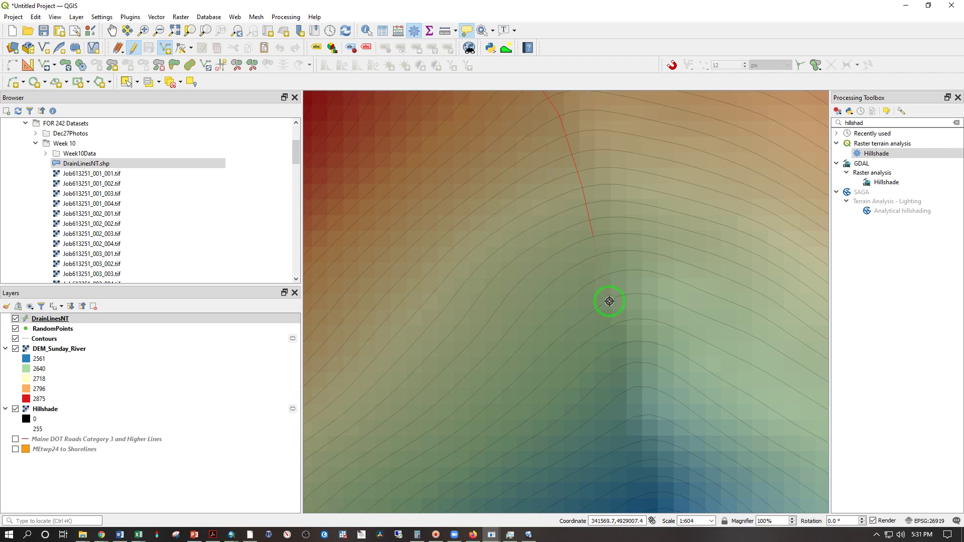
left_click(610, 301)
left_click(622, 345)
right_click(621, 345)
Start a new drain line section and trace it down along the valley bottom.
key("Right")
key("Right")
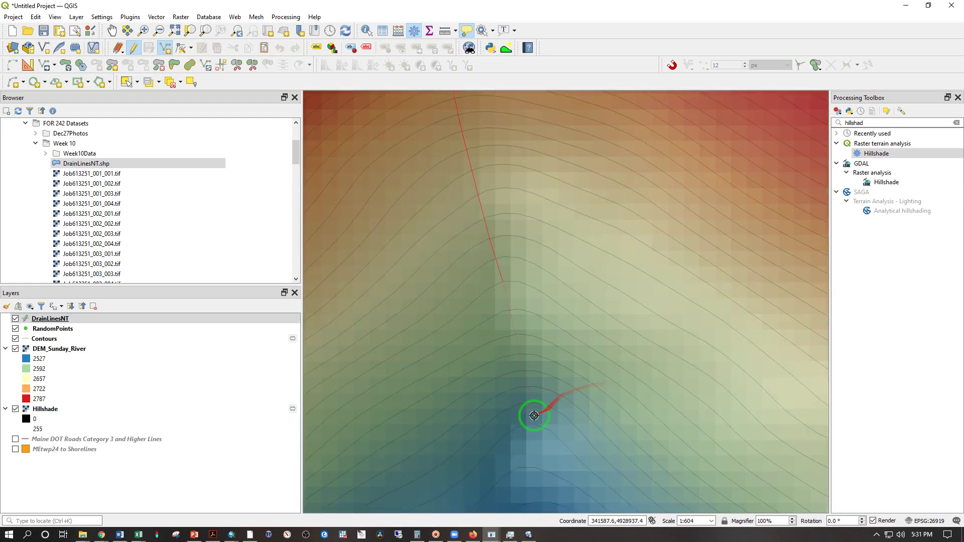
key("Down")
key("Down")
left_click(534, 395)
key("Left")
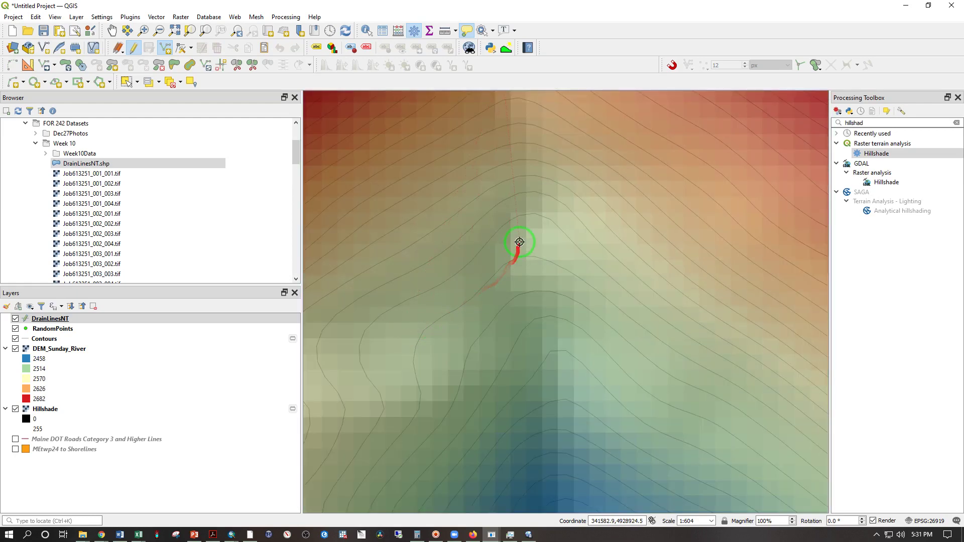
key("Up")
key("Down")
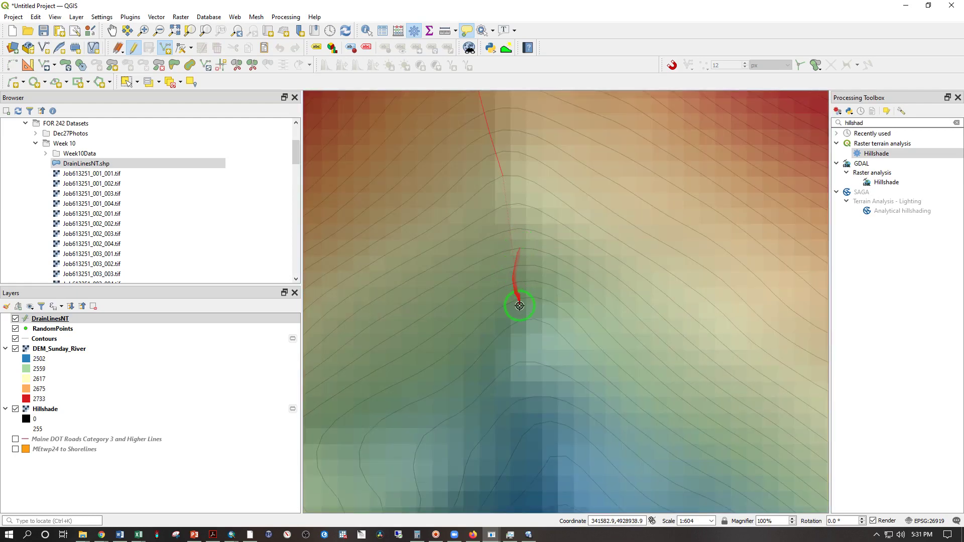
left_click(517, 248)
left_click(529, 305)
left_click(532, 333)
left_click(534, 375)
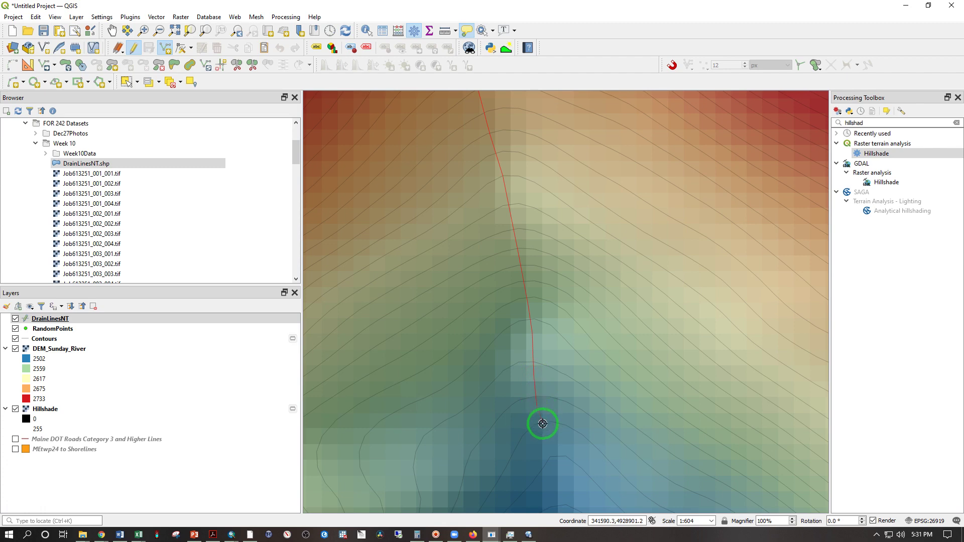
Continue the new section downhill until it reaches the blue low ground.
key("Down")
left_click(546, 409)
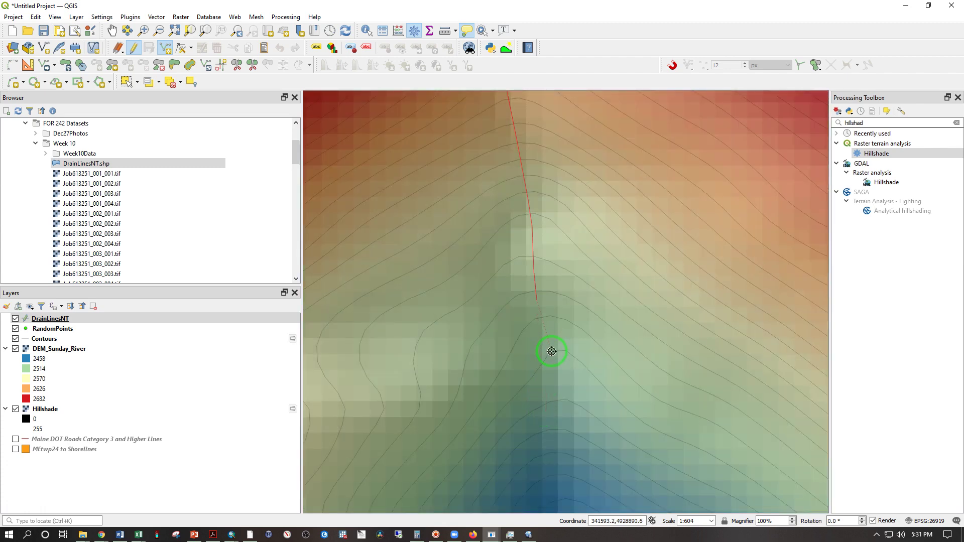
left_click(552, 352)
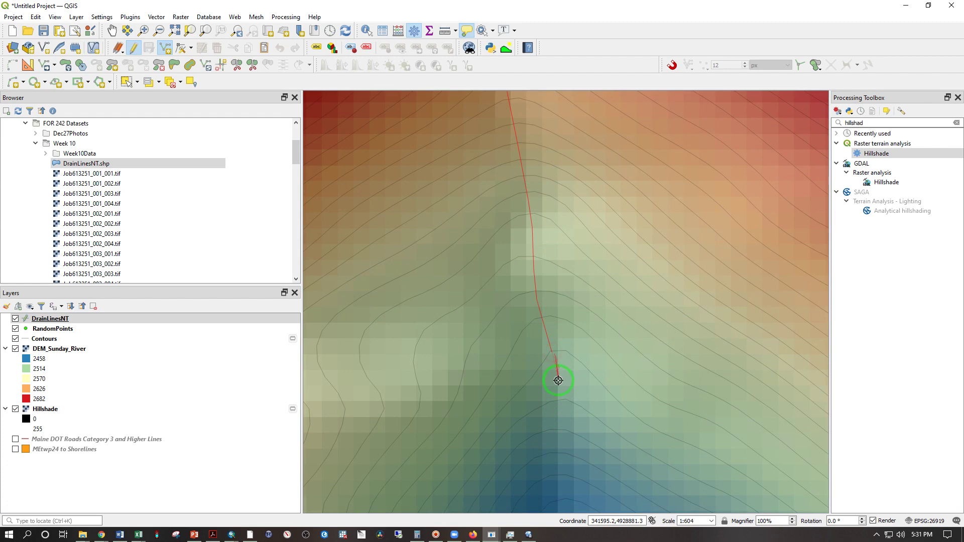
left_click(558, 406)
key("Down")
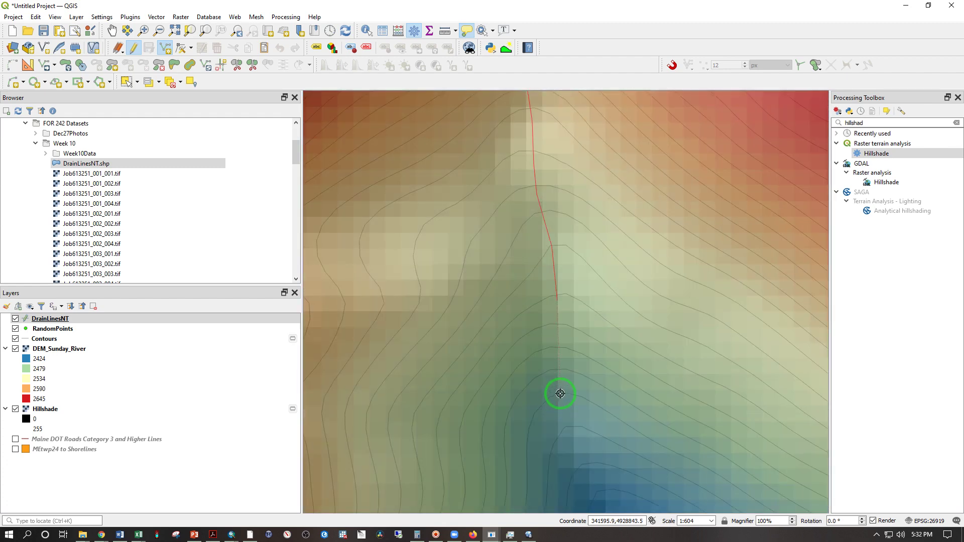
left_click(556, 360)
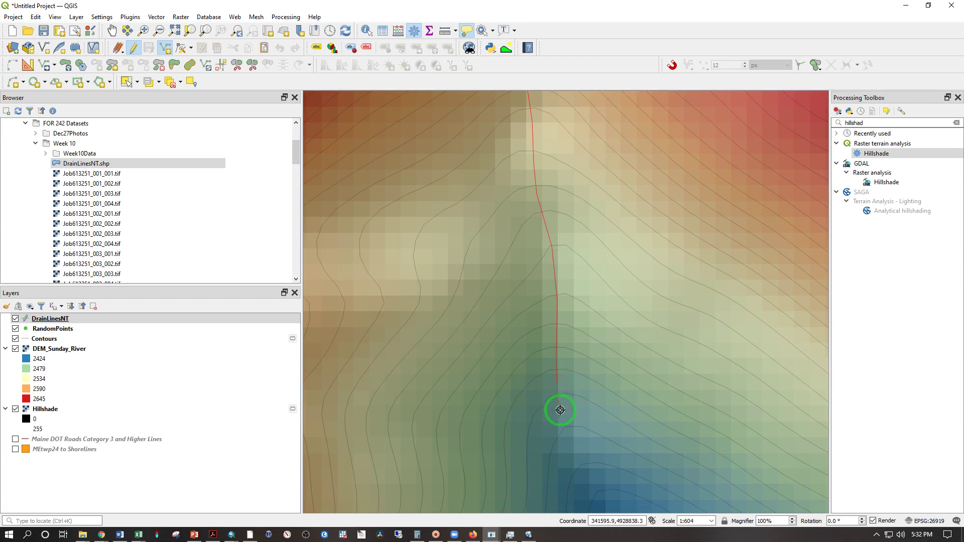
left_click(561, 414)
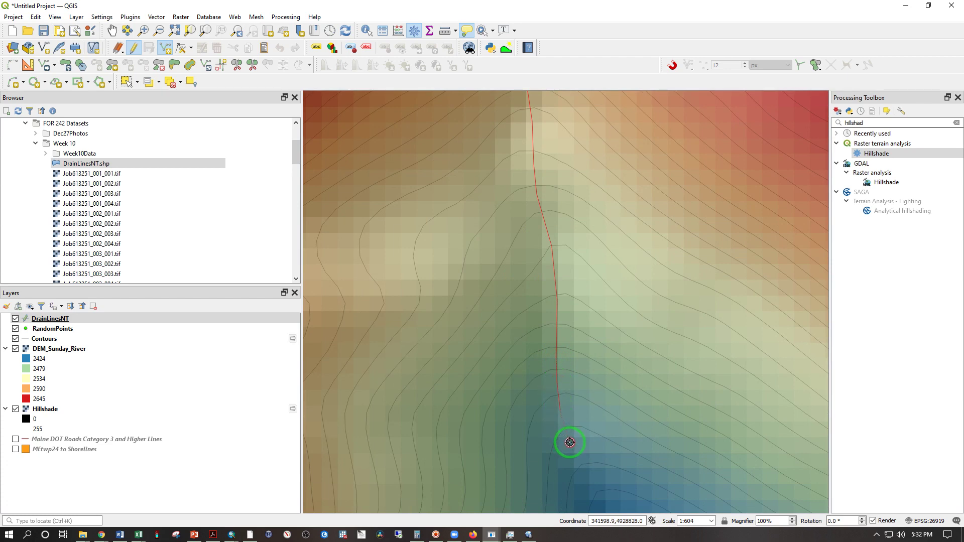
Zoom out and add eight drain line vertices along the valley bottom.
scroll(569, 442, "down", 1)
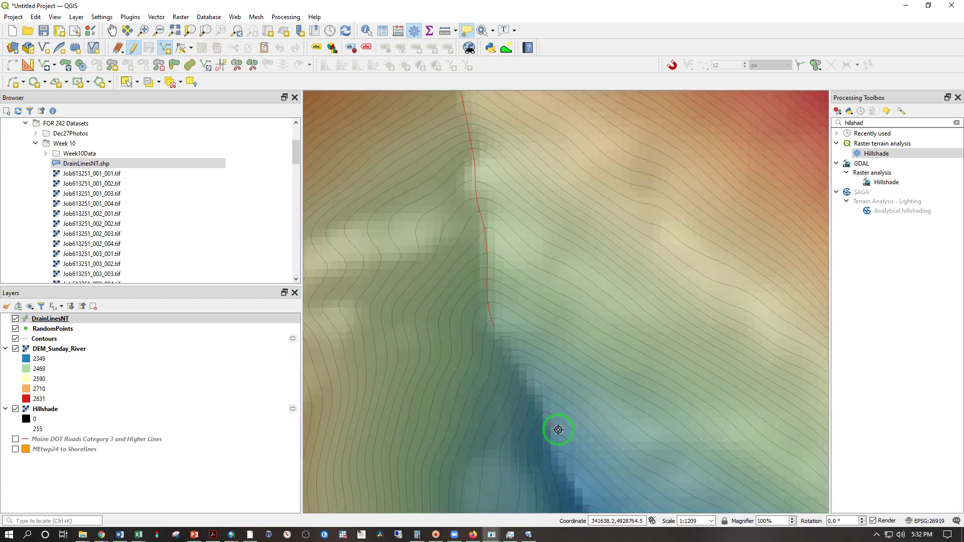
key("Down")
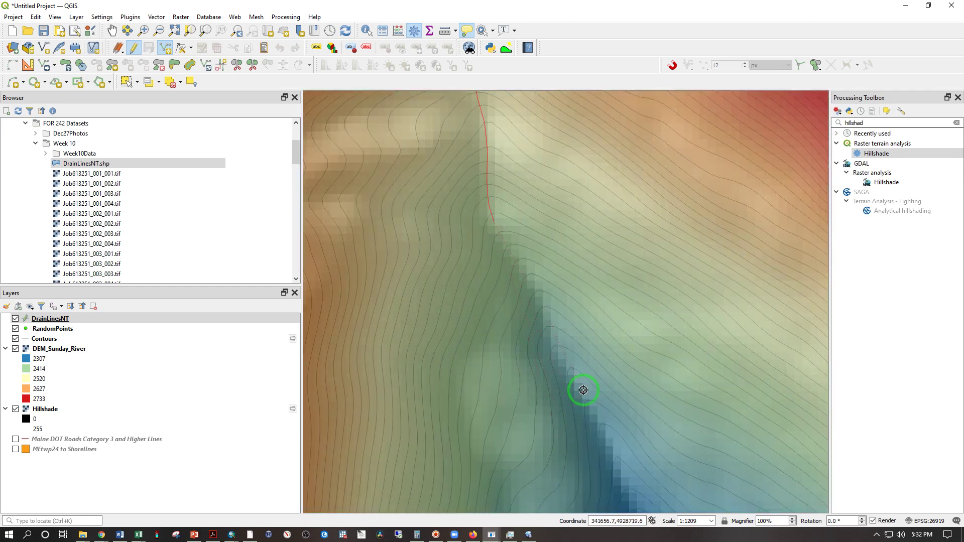
left_click(558, 355)
left_click(545, 308)
left_click(533, 285)
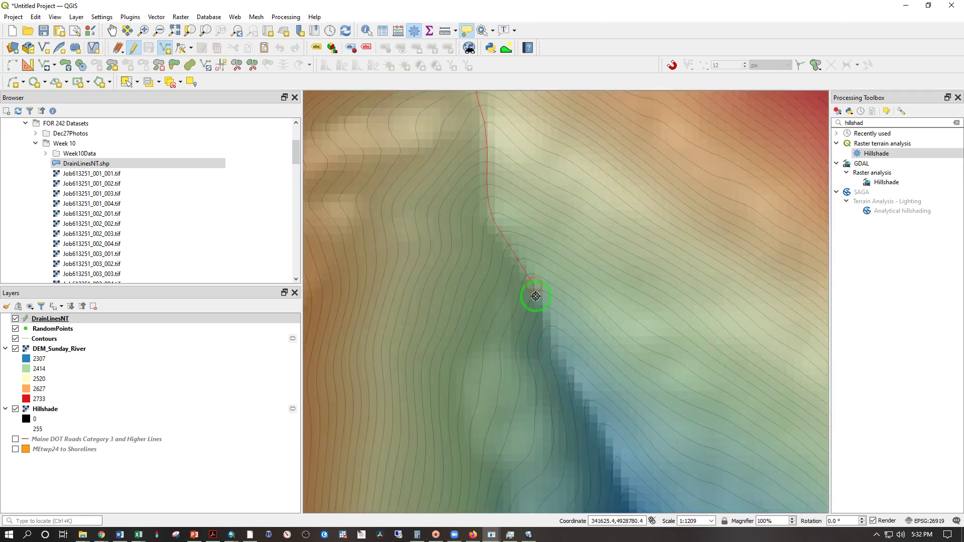
left_click(546, 325)
left_click(556, 351)
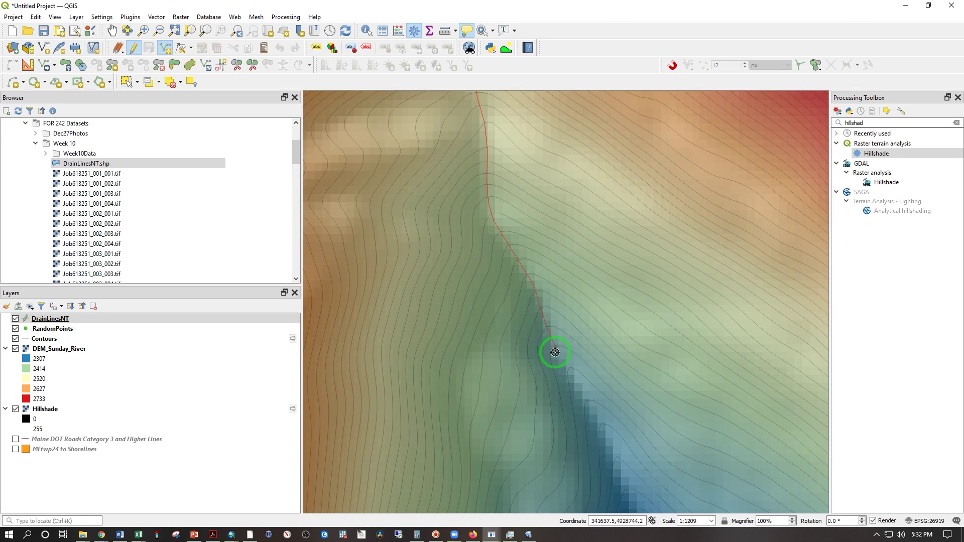
left_click(574, 374)
left_click(592, 412)
left_click(611, 439)
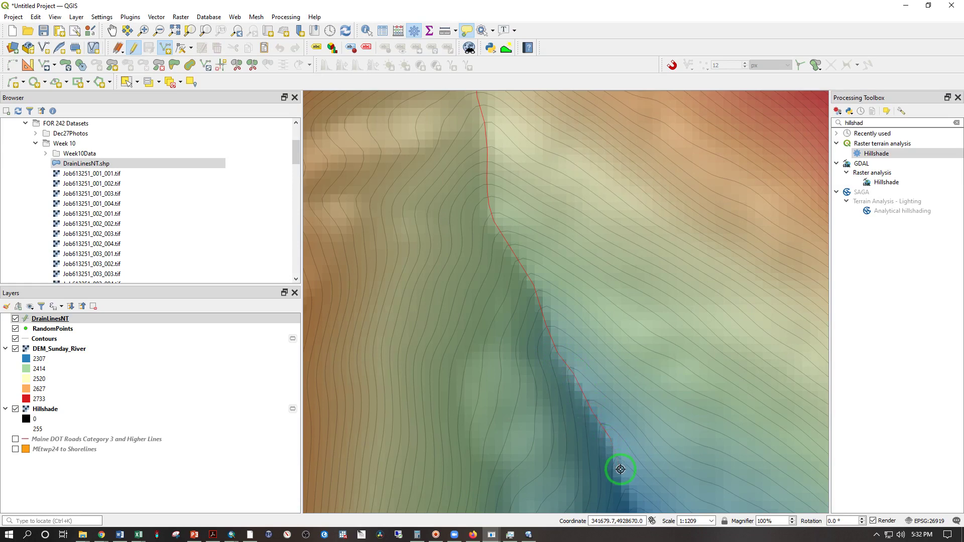
Pan south and extend the line with five more downhill vertices.
key("Down")
key("Down")
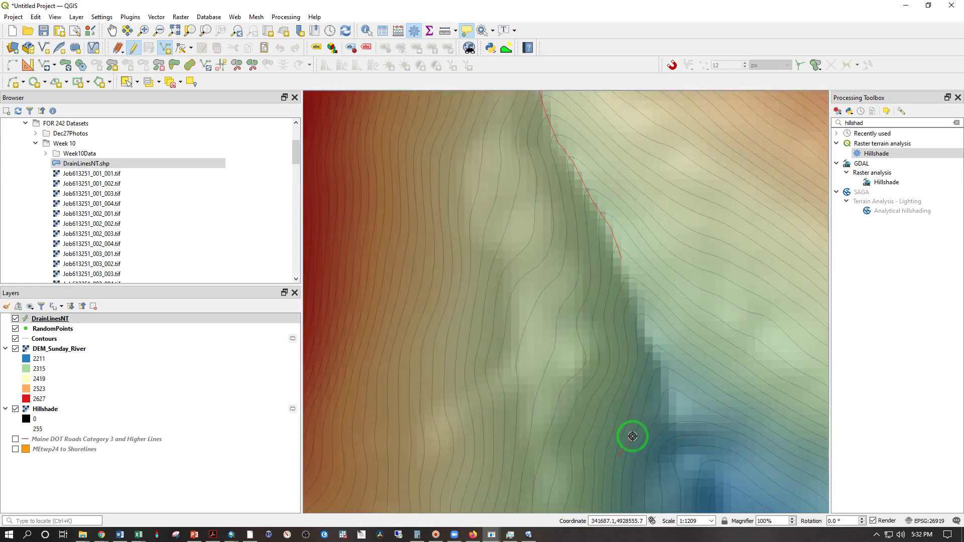
left_click(646, 329)
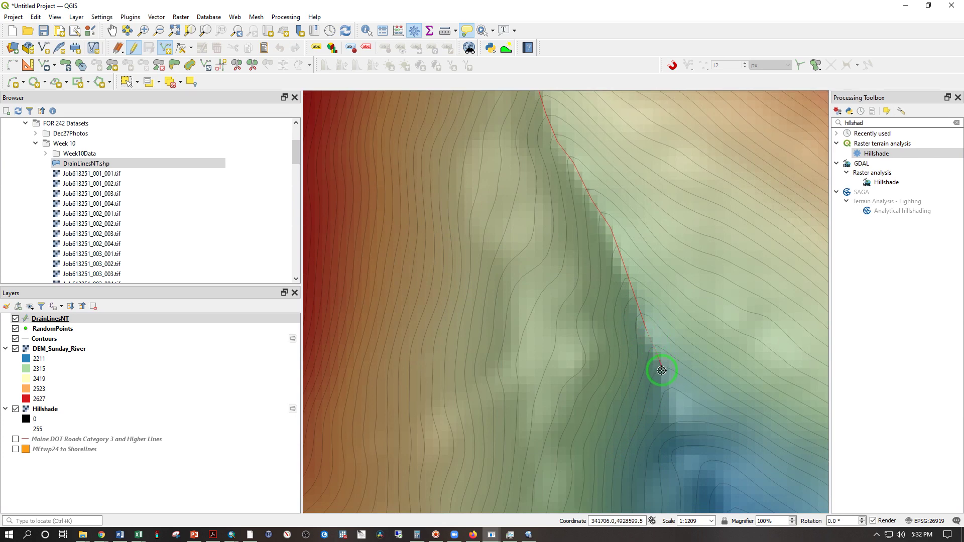
left_click(672, 402)
key("Right")
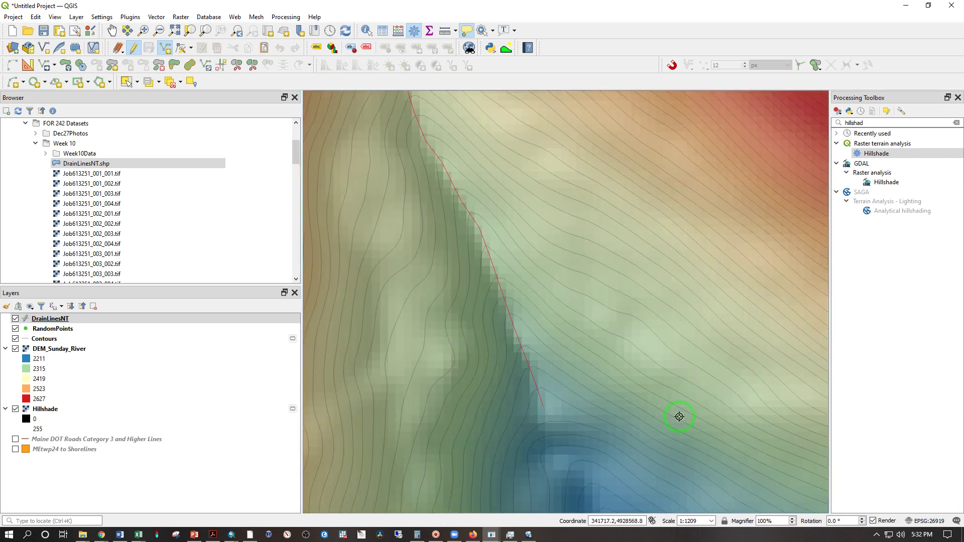
key("Down")
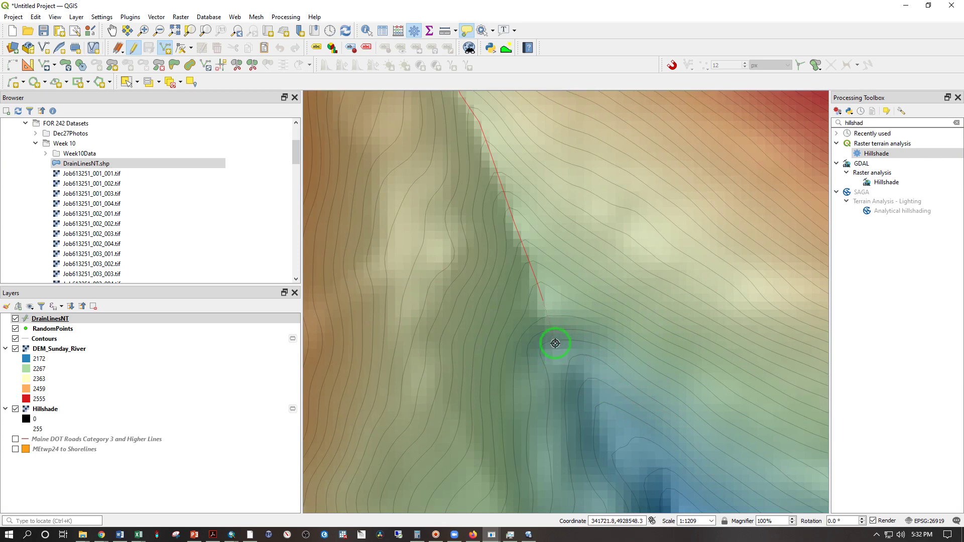
left_click(555, 343)
left_click(577, 365)
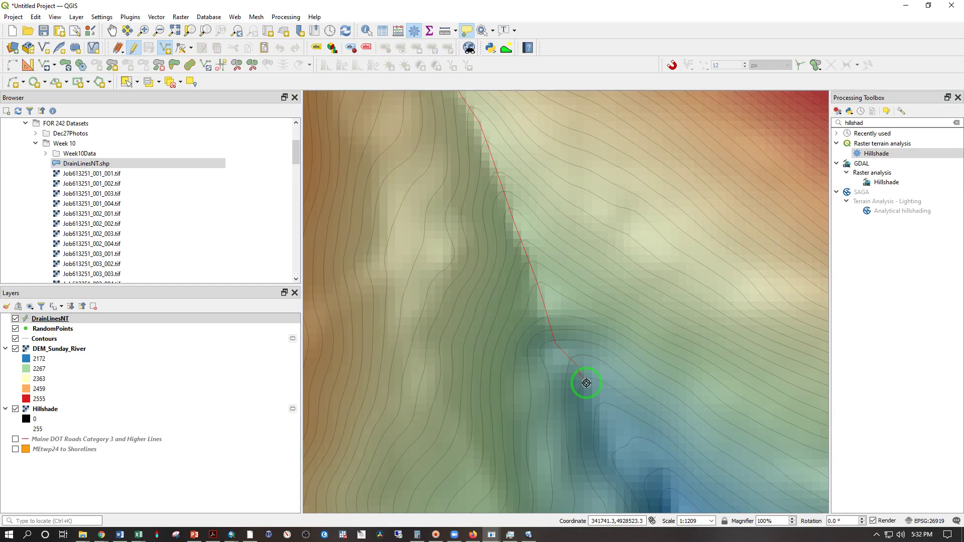
left_click(605, 413)
Carry the line farther down and to the right into the blue low ground.
key("Down")
key("Right")
key("Down")
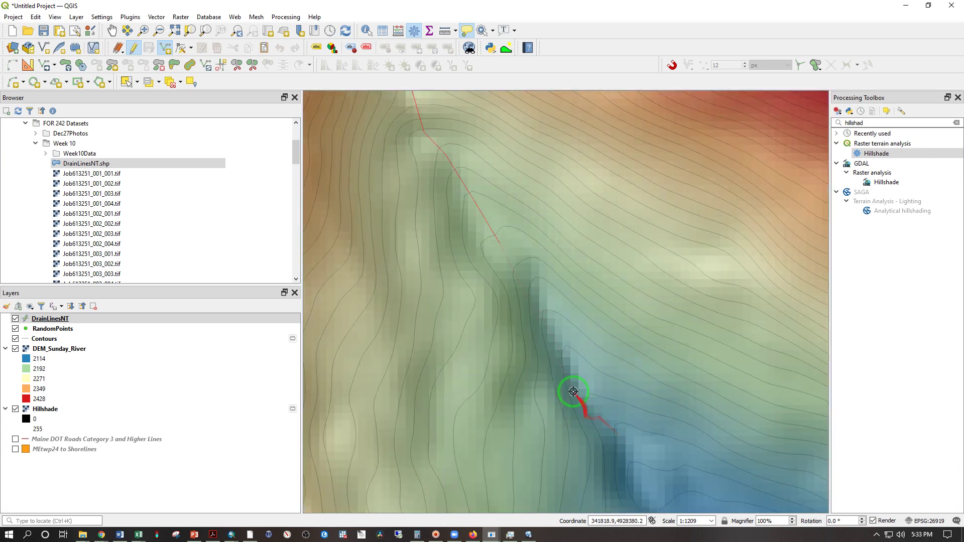
left_click(540, 288)
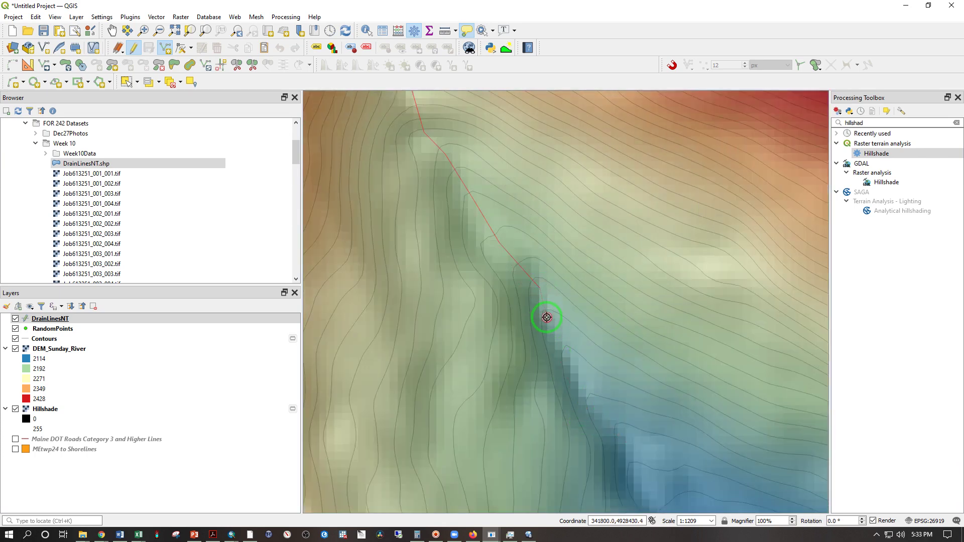
left_click(547, 317)
left_click(565, 351)
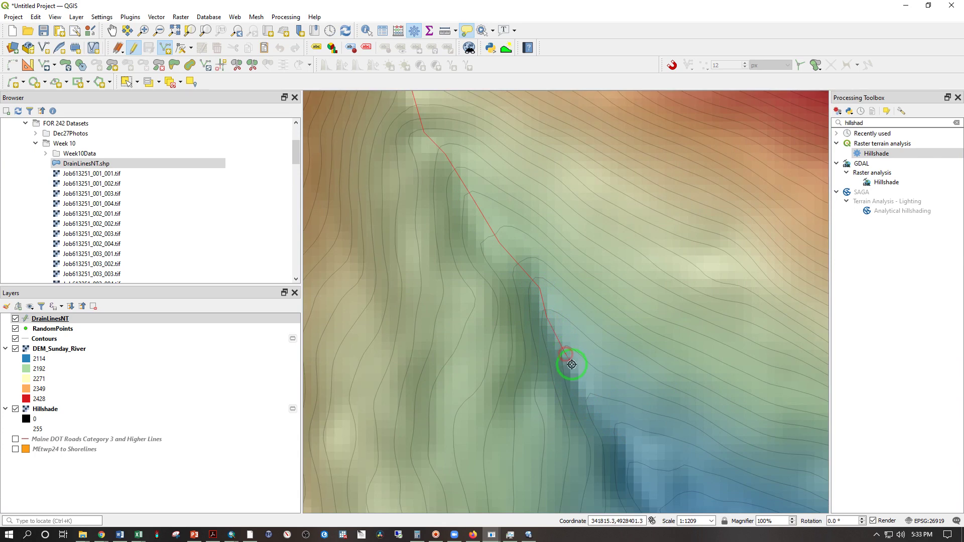
left_click(593, 400)
left_click(613, 428)
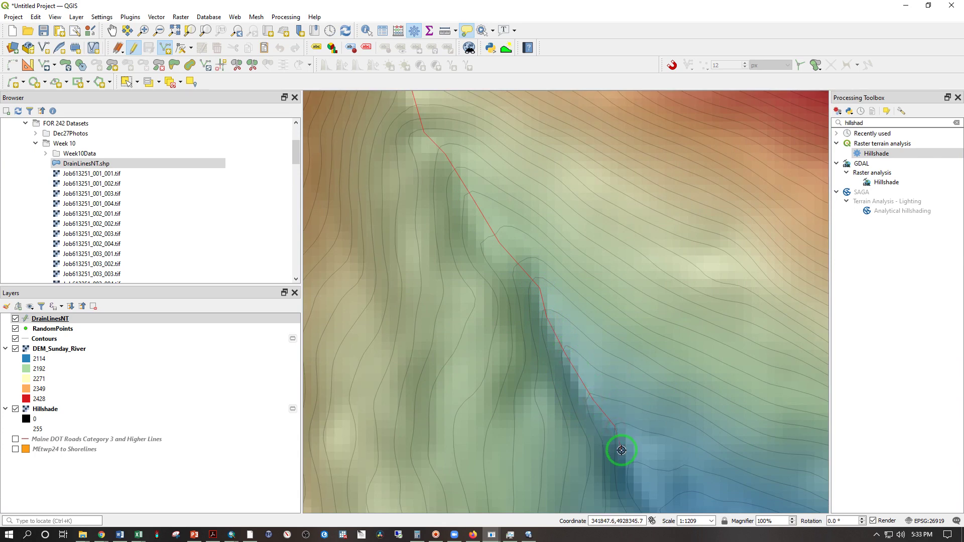
key("Down")
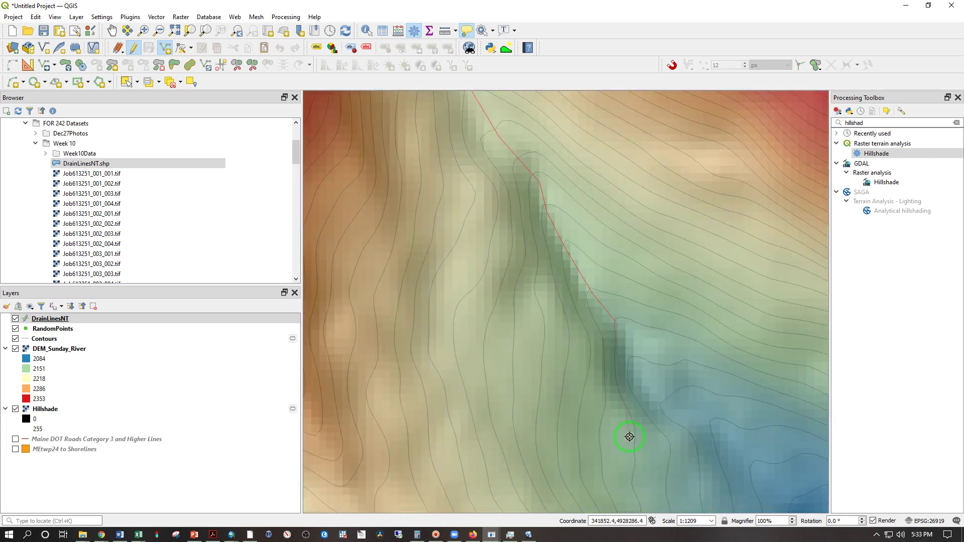
left_click(632, 357)
left_click(662, 405)
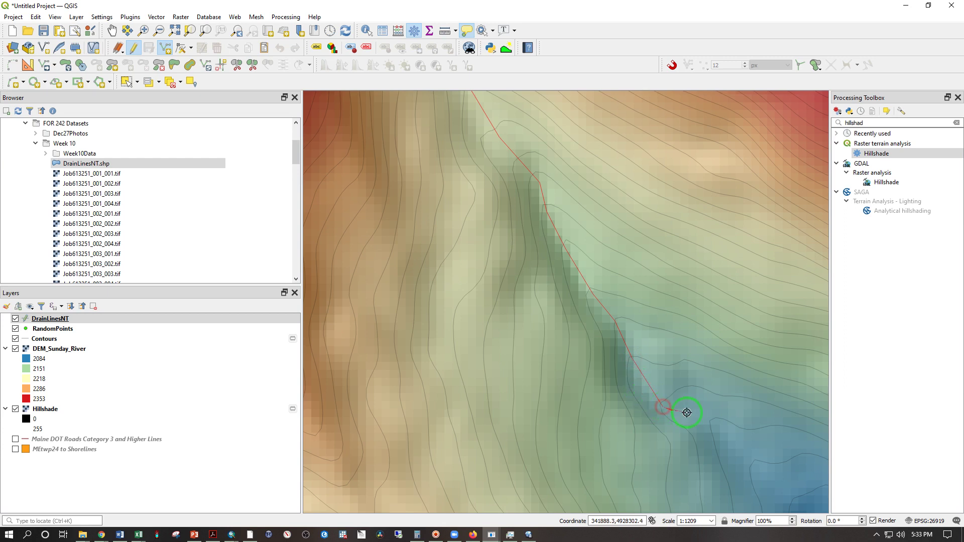
left_click(711, 421)
left_click(753, 463)
key("Right")
key("Down")
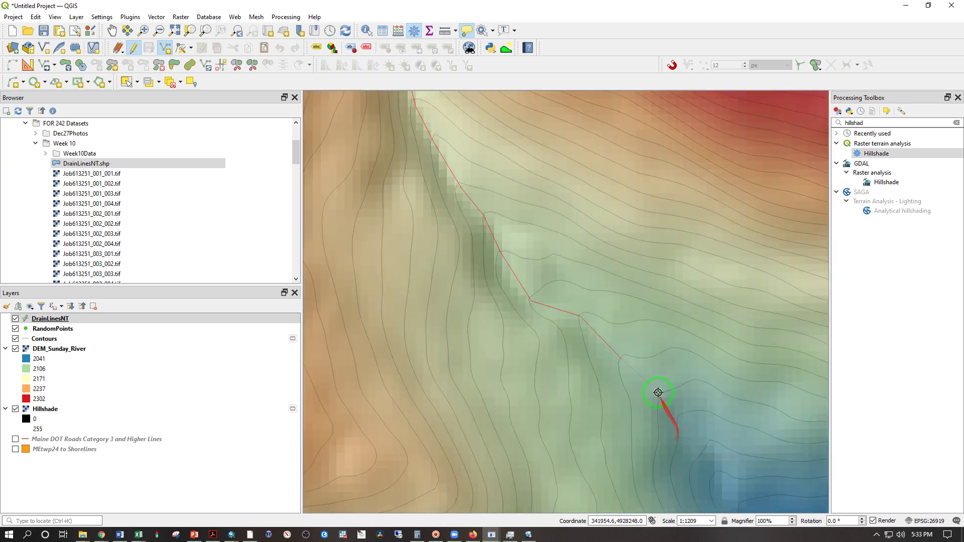
left_click(666, 403)
Zoom out and extend the drain line with four vertices down the valley.
scroll(708, 450, "down", 1)
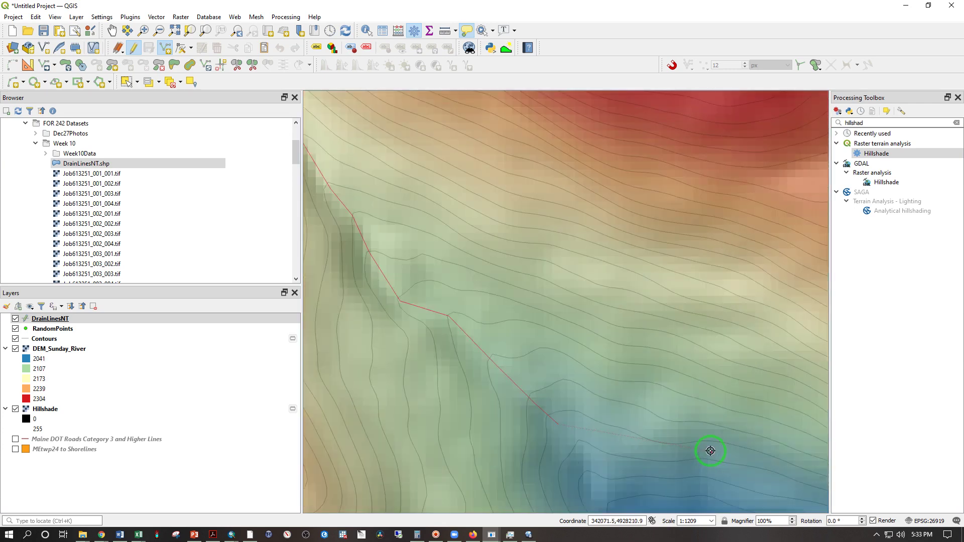
key("Right")
key("Down")
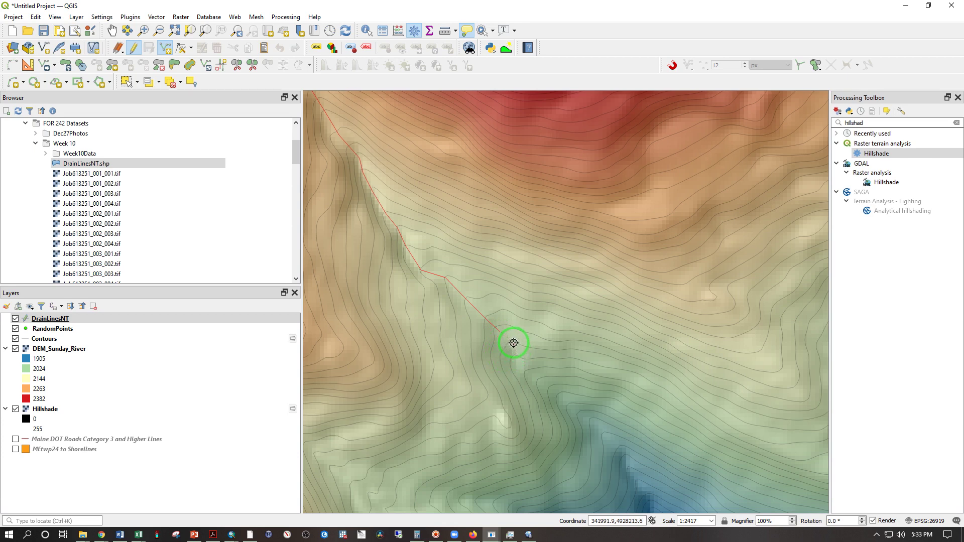
left_click(513, 344)
left_click(516, 361)
left_click(527, 373)
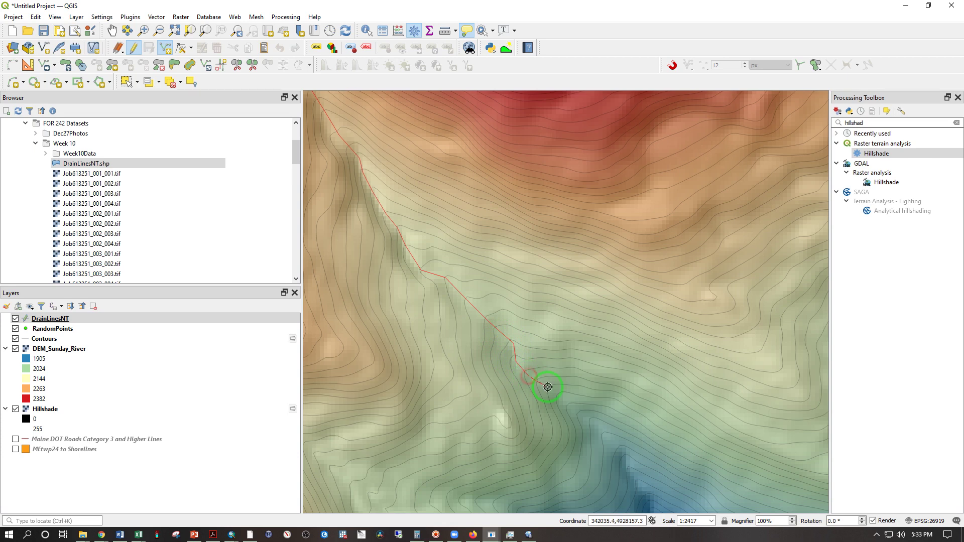
left_click(575, 405)
Cancel an unwanted in-progress line with Escape, then keep adding vertices downslope.
key("Right")
key("Down")
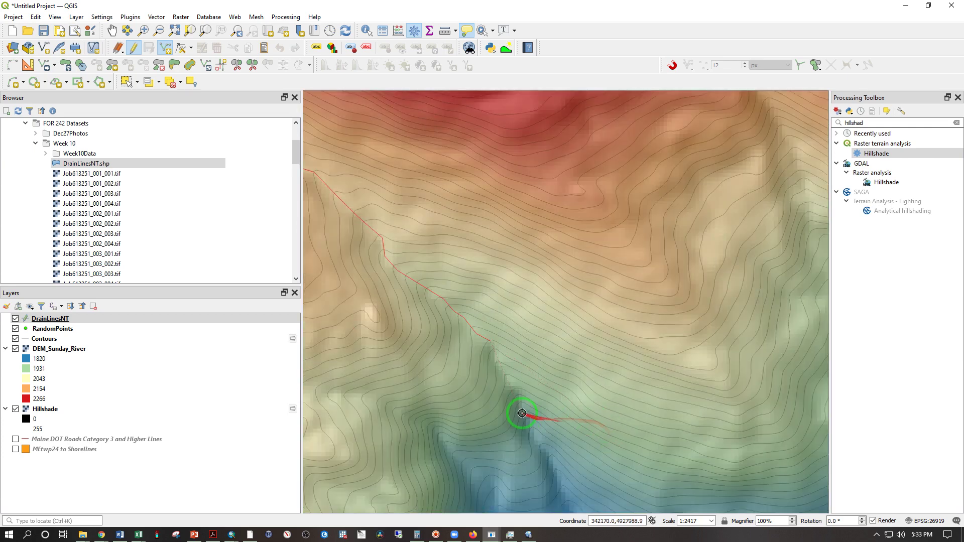
left_click(550, 449)
left_click(525, 427)
key("Escape")
left_click(505, 374)
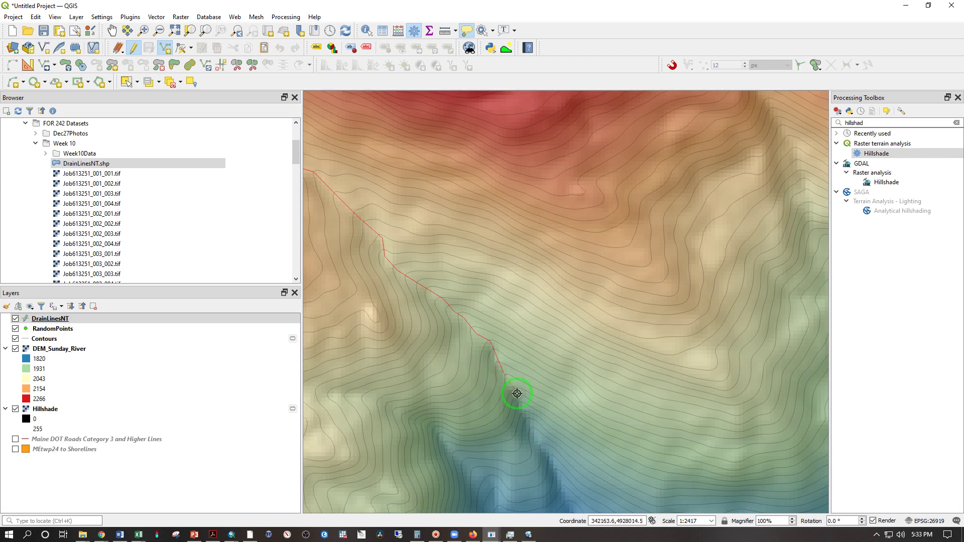
left_click(517, 394)
left_click(531, 428)
left_click(561, 485)
Trace six more vertices south along the valley and delete the misplaced last one.
key("Right")
key("Down")
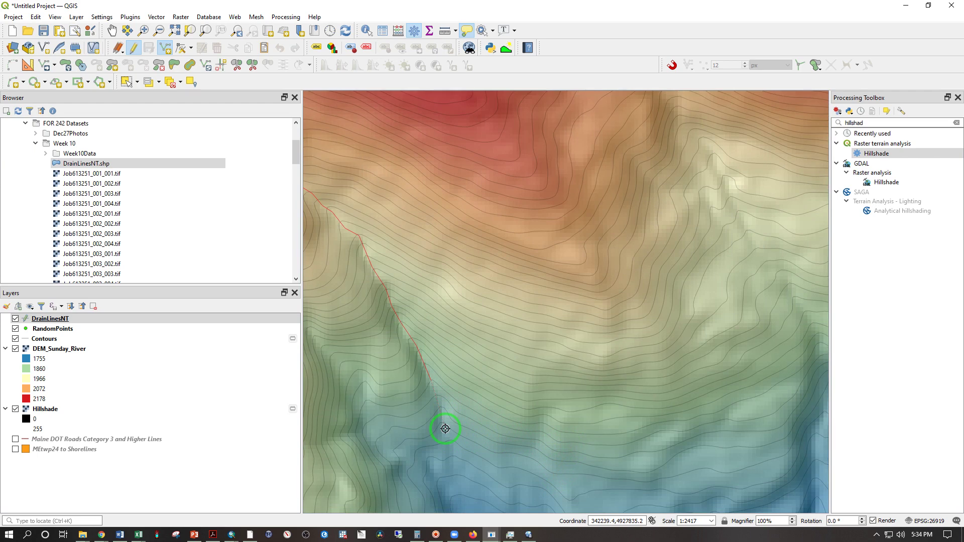
key("Down")
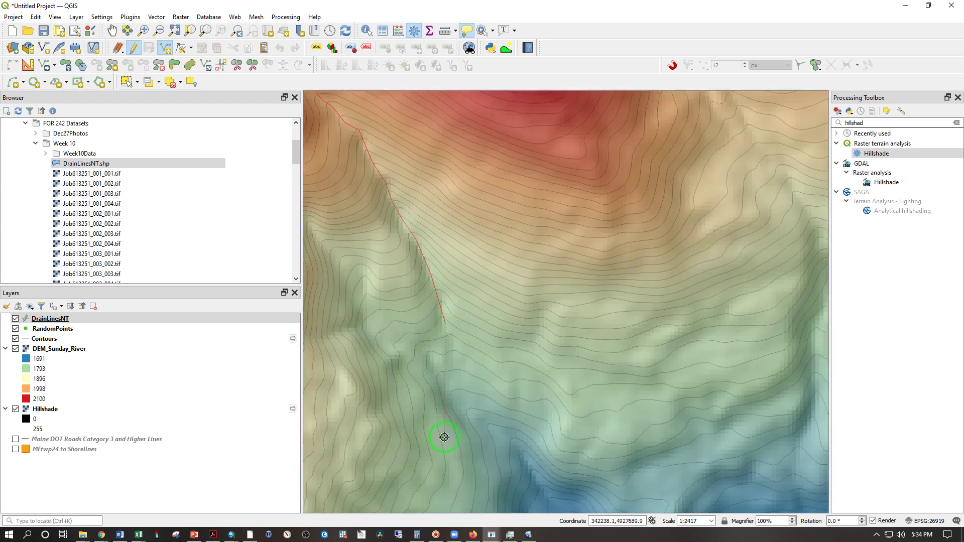
left_click(451, 355)
left_click(454, 376)
left_click(456, 392)
left_click(468, 411)
left_click(487, 426)
left_click(511, 441)
key("Right")
key("Down")
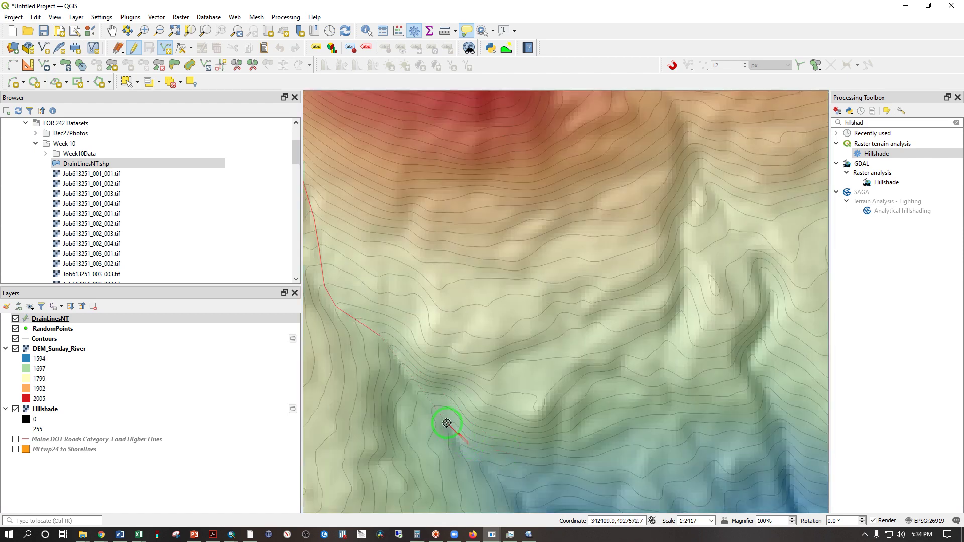
key("BackSpace")
Re-extend the line with seven vertices along the valley toward lower ground.
left_click(399, 354)
left_click(413, 385)
left_click(424, 404)
left_click(452, 425)
left_click(465, 451)
left_click(482, 463)
left_click(498, 477)
Pan downstream and add four more vertices following the valley downhill.
key("Right")
key("Down")
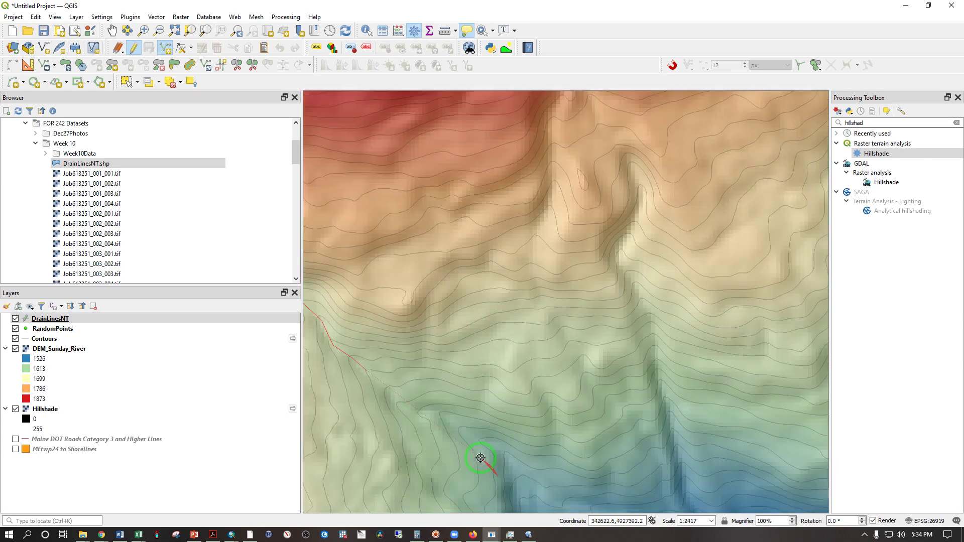
left_click(403, 405)
left_click(422, 413)
left_click(443, 416)
left_click(462, 431)
Carry the line down the valley bottom, turning east toward the blue lowland.
key("Right")
key("Down")
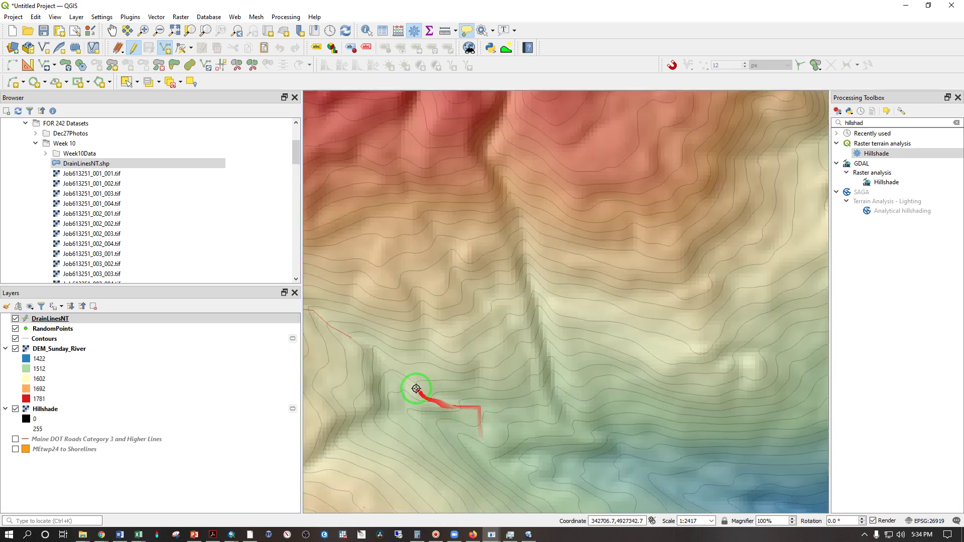
left_click(374, 347)
left_click(387, 374)
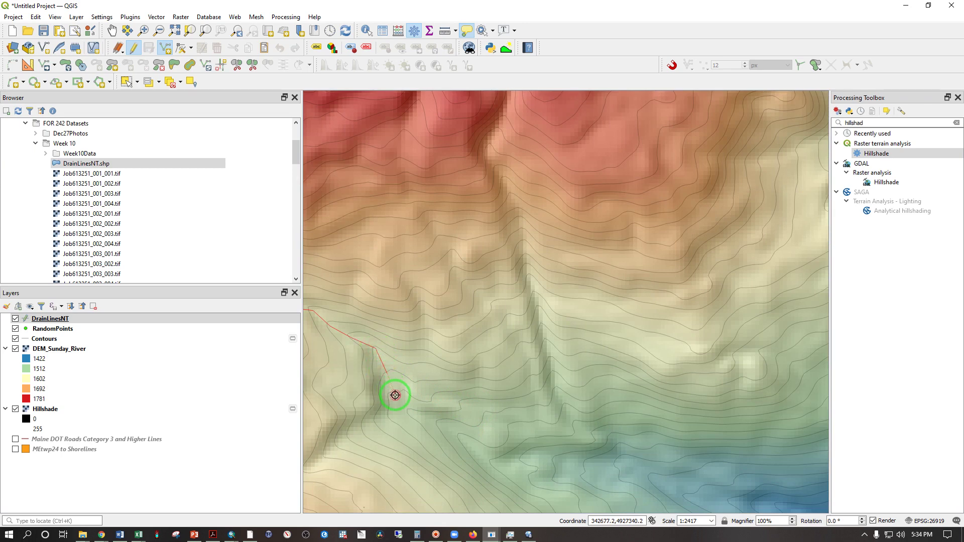
left_click(394, 392)
left_click(407, 410)
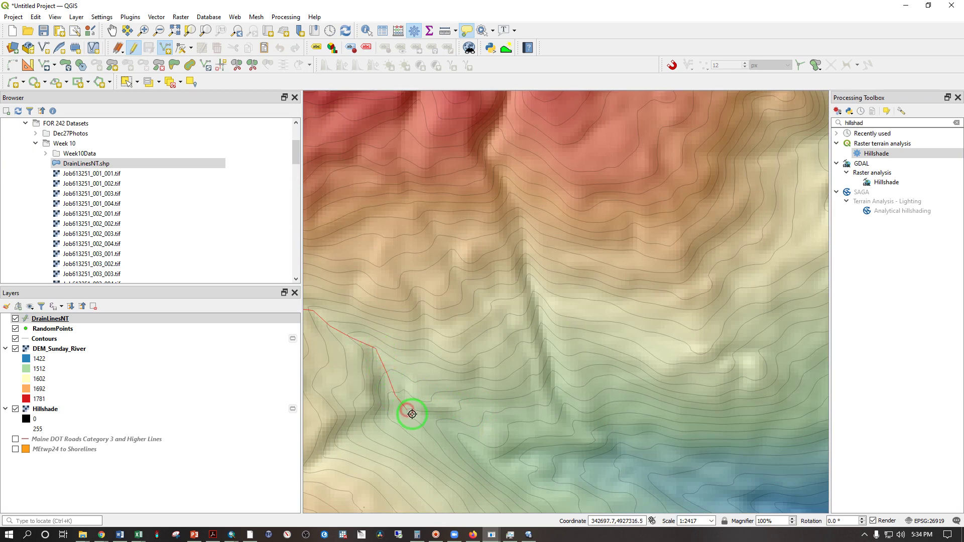
left_click(437, 422)
left_click(457, 435)
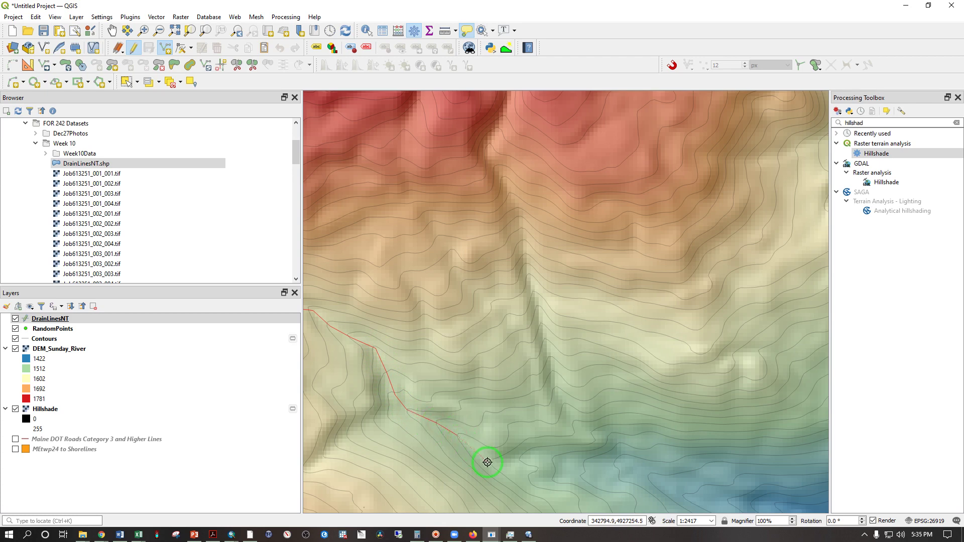
left_click(489, 462)
left_click(520, 459)
left_click(584, 462)
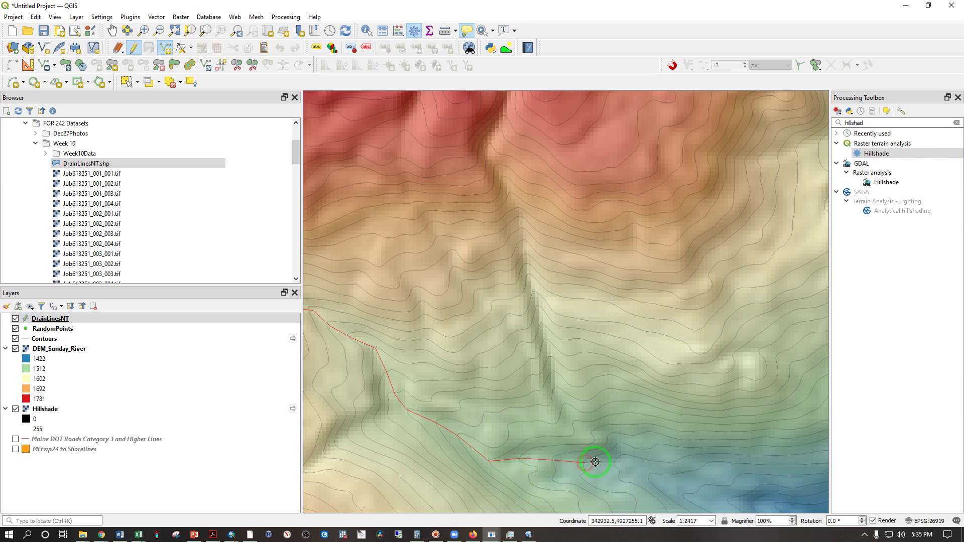
Add DrainLinesNT vertices down the valley, panning downstream with the arrow keys.
left_click(649, 475)
key("Down")
key("Right")
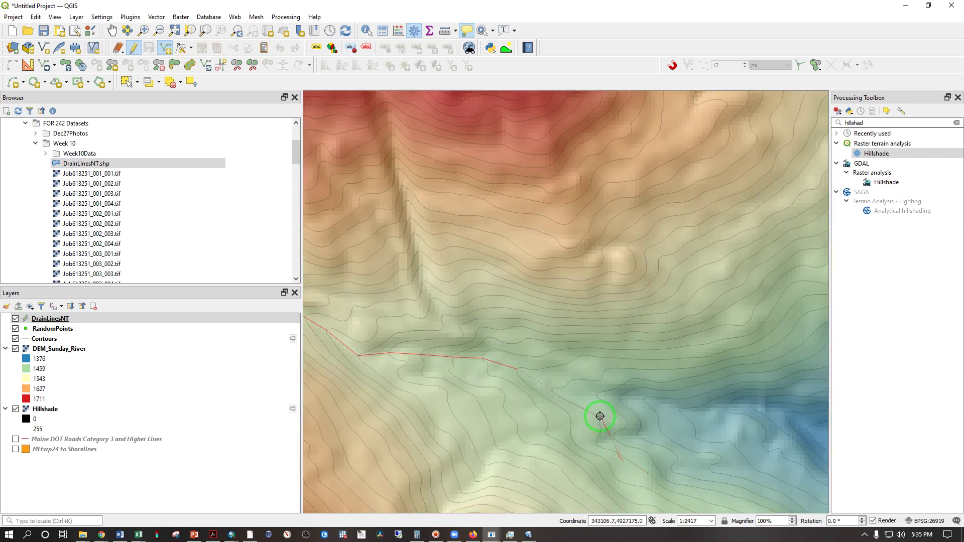
left_click(552, 390)
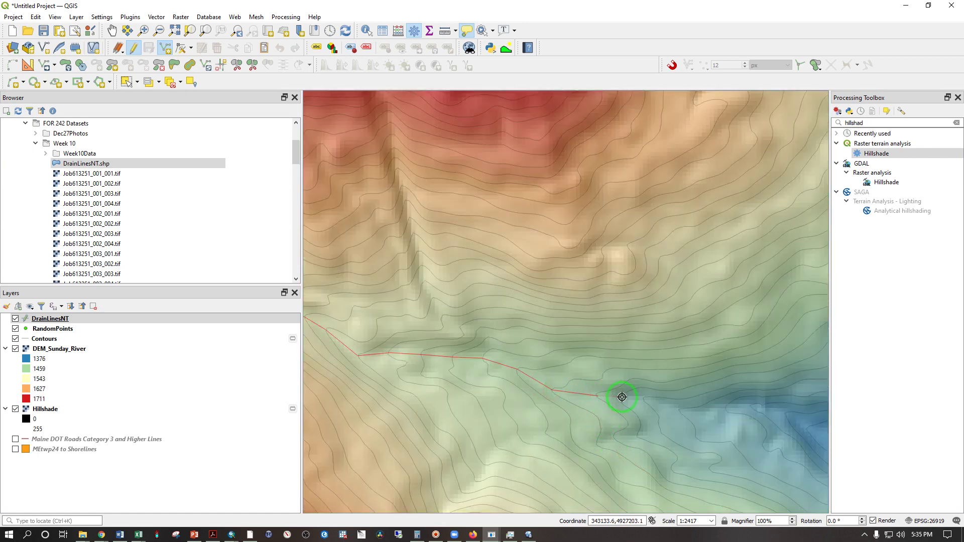
left_click(645, 401)
left_click(681, 414)
left_click(726, 410)
left_click(752, 406)
key("Right")
key("Down")
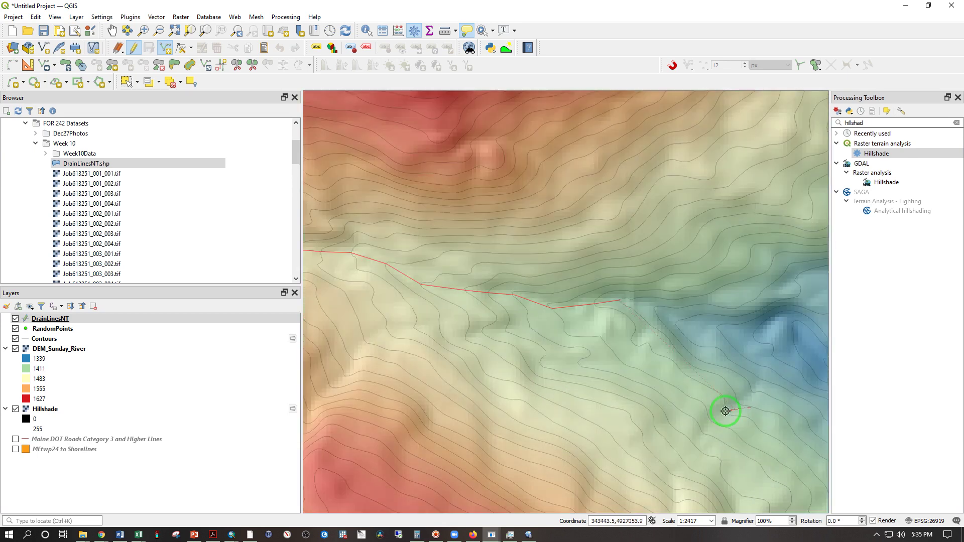
Continue the red drain line downslope toward the blue channel and into the deep valley.
left_click(656, 309)
left_click(678, 325)
left_click(718, 328)
key("Right")
key("Down")
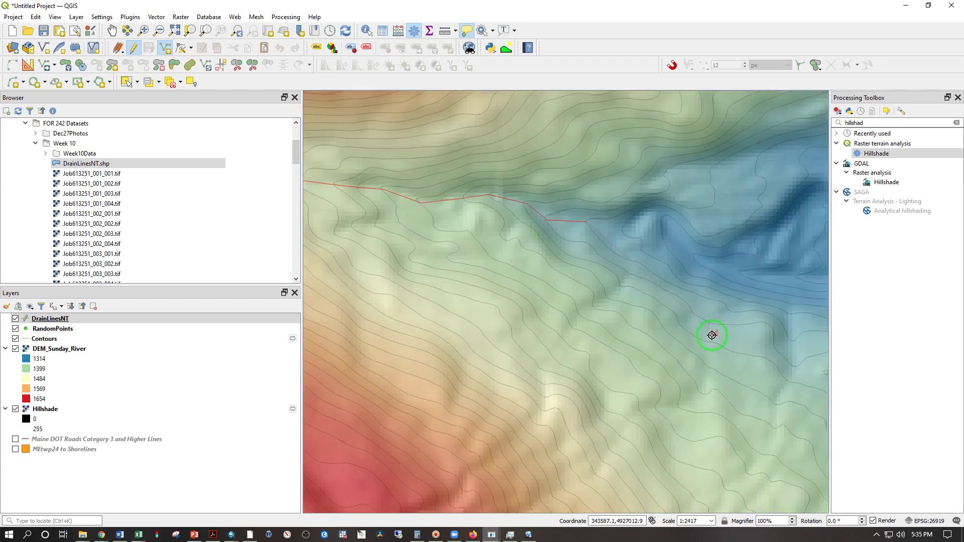
left_click(623, 229)
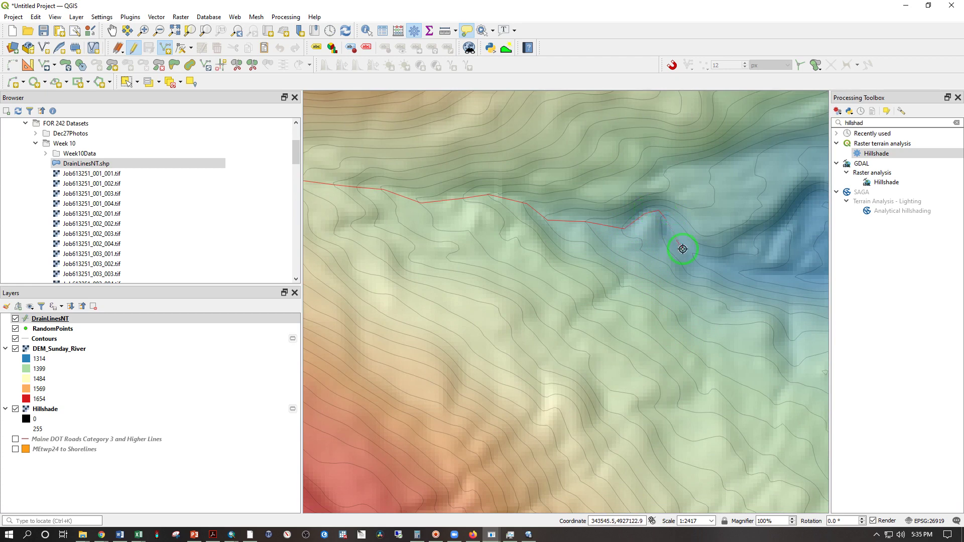
left_click(740, 273)
key("Right")
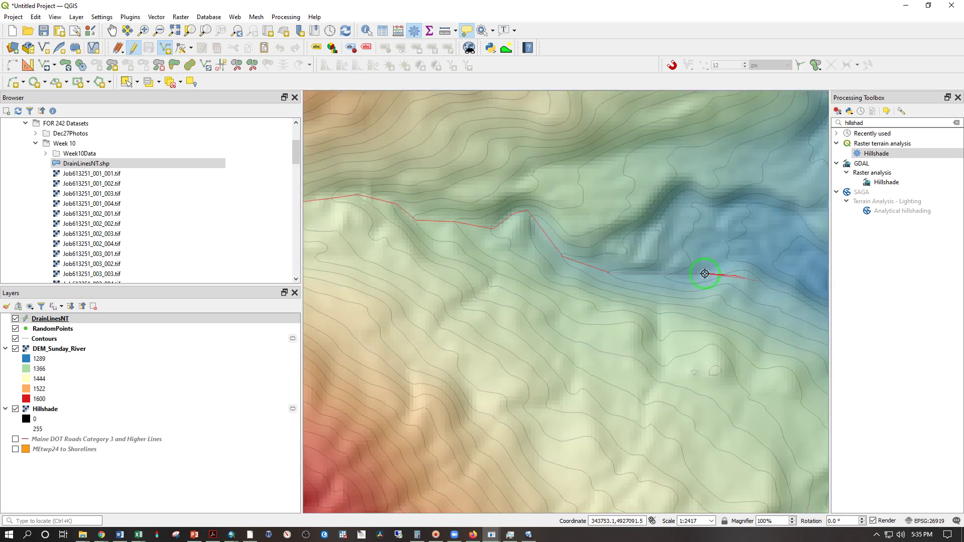
left_click(670, 276)
key("Right")
key("Right")
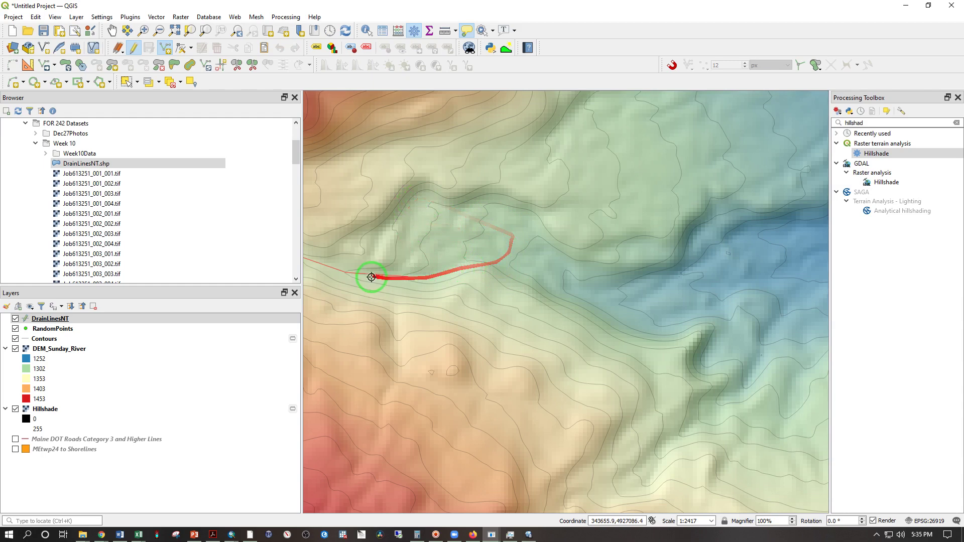
Extend the drain line eastward along the valley until it enters the deep blue channel.
left_click(407, 276)
left_click(469, 257)
left_click(521, 266)
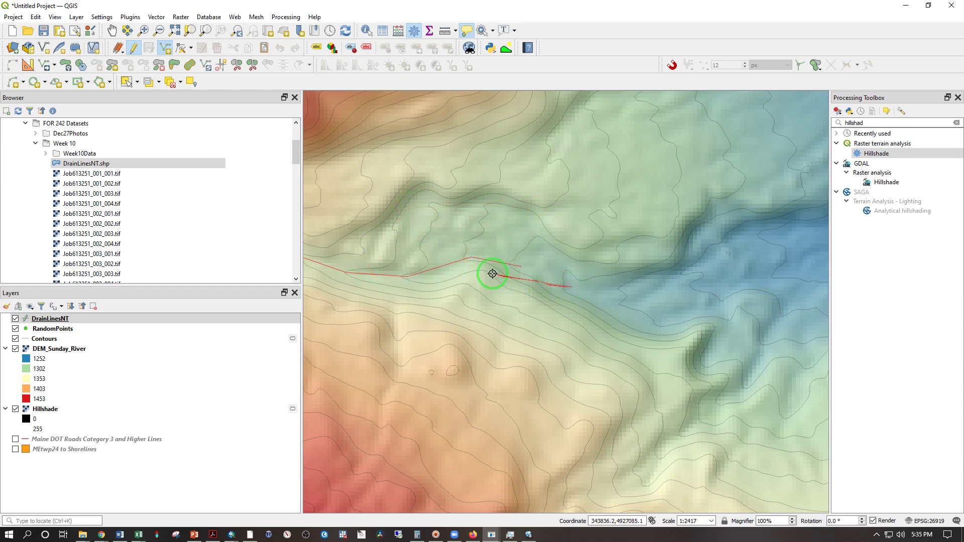
left_click(566, 286)
left_click(622, 305)
left_click(684, 274)
key("Right")
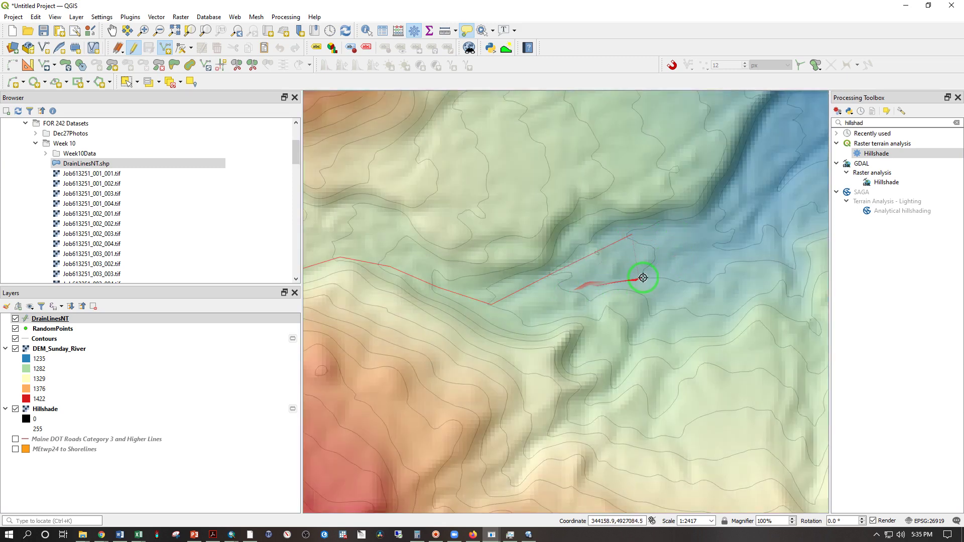
left_click(717, 230)
left_click(779, 190)
key("Right")
key("Up")
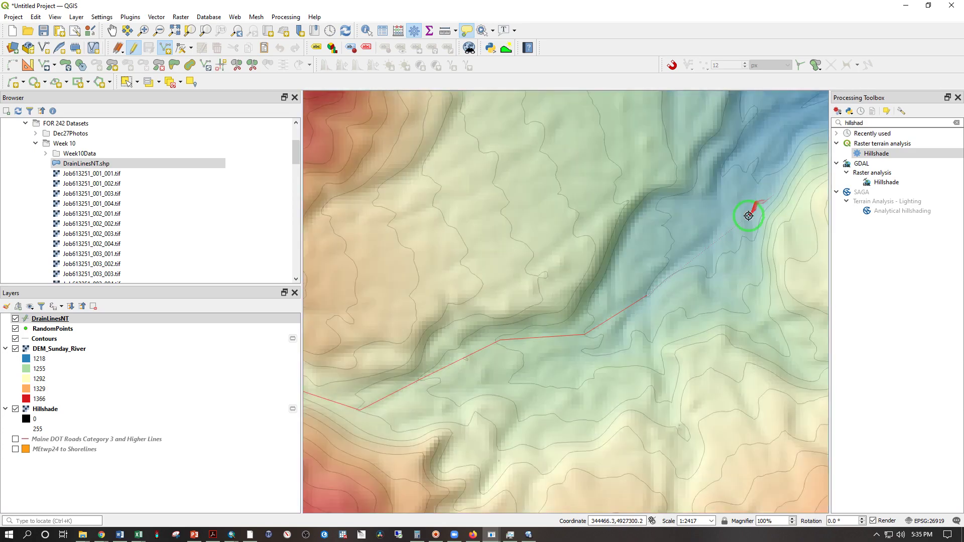
Zoom out to 1:4835 and add drain-line vertices along the channel and valley floor.
scroll(749, 216, "down", 1)
key("Right")
key("Right")
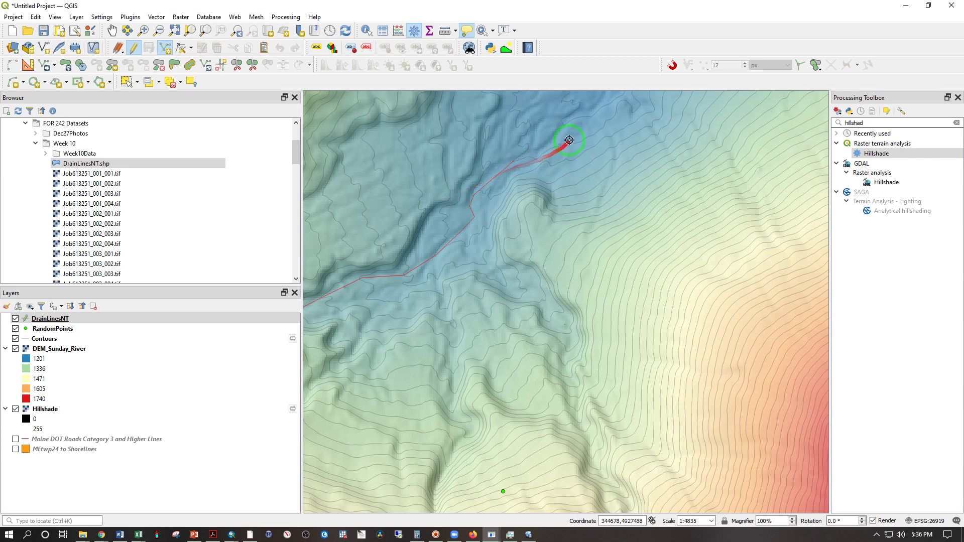
left_click(564, 126)
key("Up")
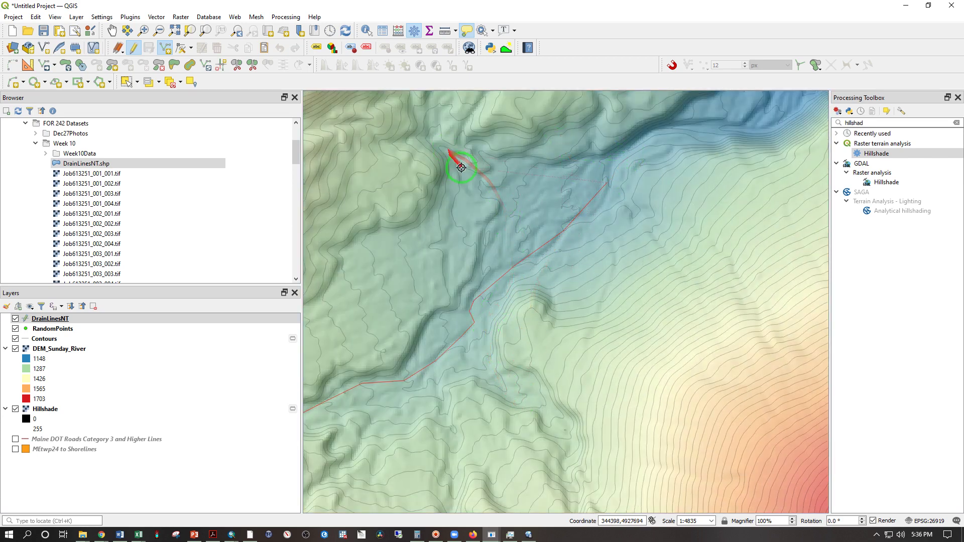
left_click(628, 151)
left_click(672, 127)
key("Right")
key("Right")
key("Up")
Carry the drain line northeast along the blue channel with a run of vertices.
left_click(458, 234)
left_click(483, 235)
left_click(505, 215)
left_click(524, 184)
left_click(535, 183)
left_click(568, 184)
left_click(608, 168)
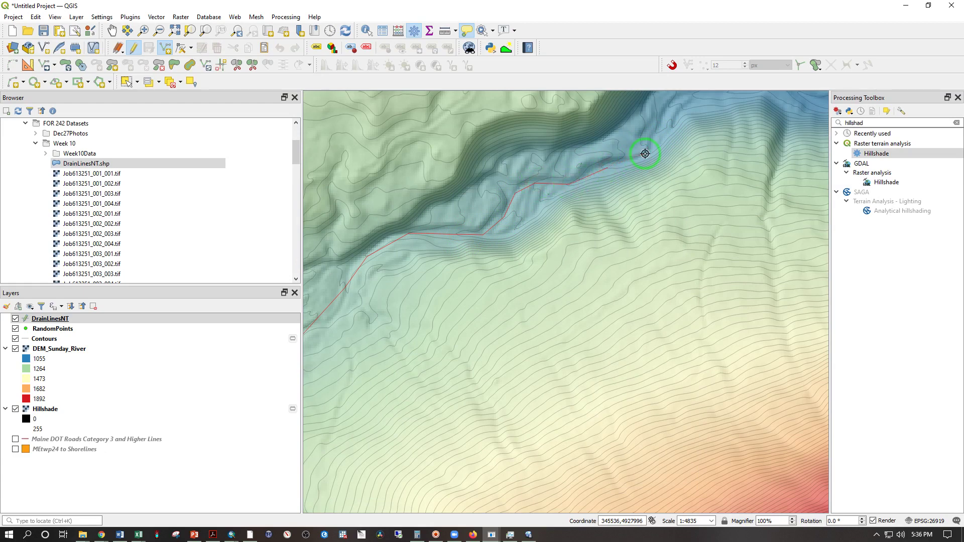
left_click(646, 155)
left_click(658, 131)
left_click(671, 104)
key("Right")
key("Up")
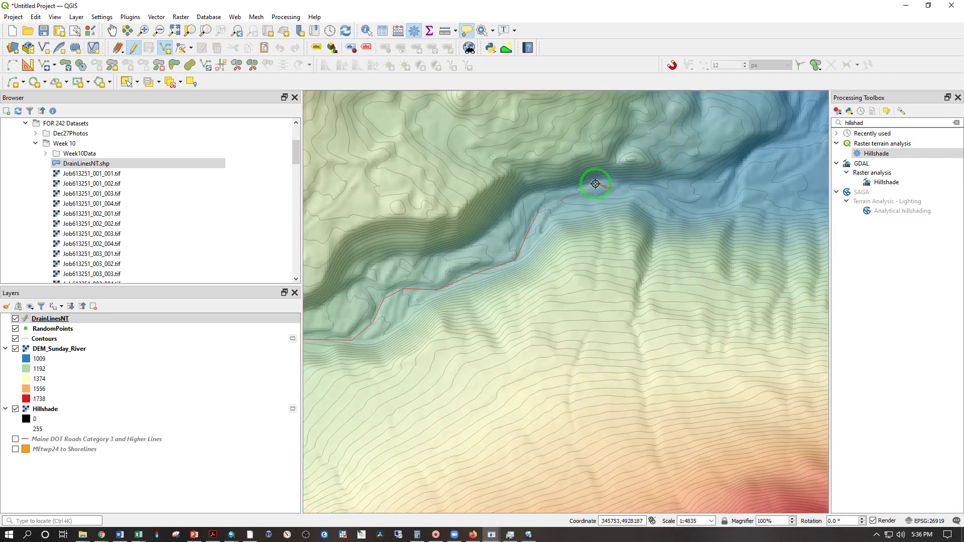
Continue the line around the valley bend, north through the green random point, then northeast.
left_click(563, 200)
left_click(598, 199)
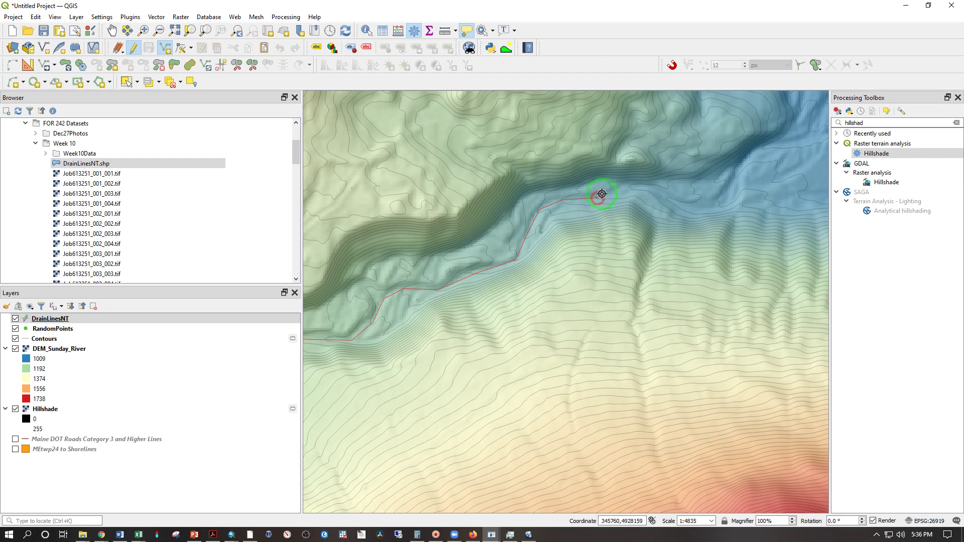
left_click(634, 189)
left_click(649, 188)
key("Up")
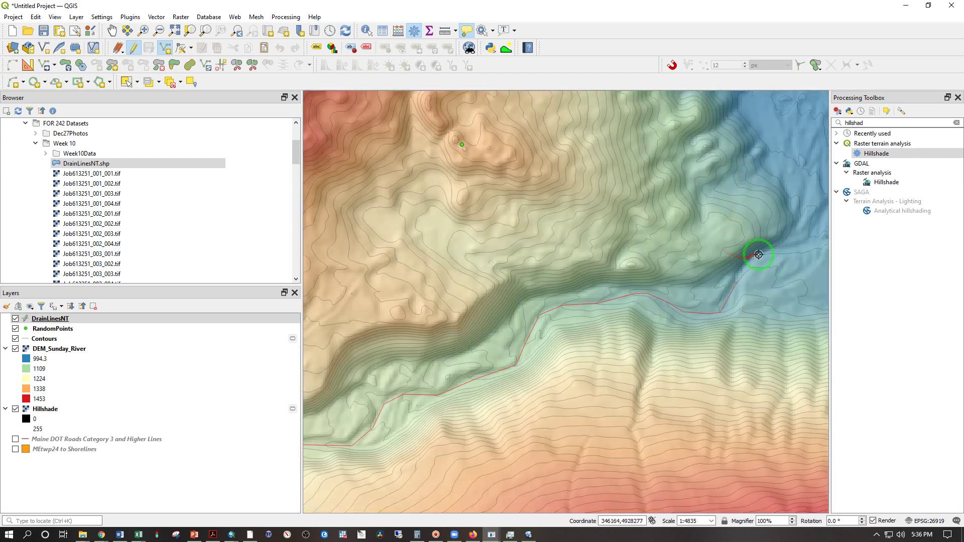
key("Right")
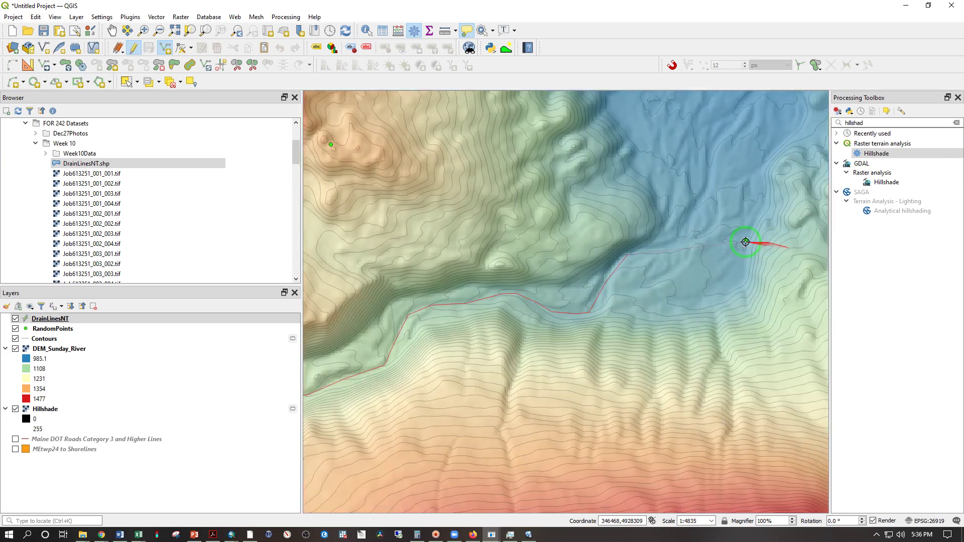
left_click(680, 244)
left_click(680, 237)
left_click(695, 211)
left_click(711, 168)
key("Up")
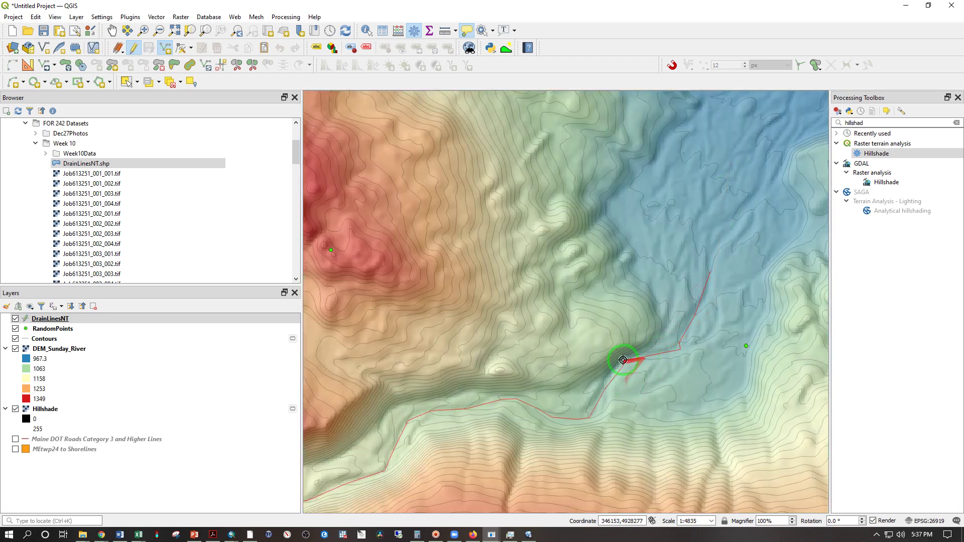
left_click(331, 249)
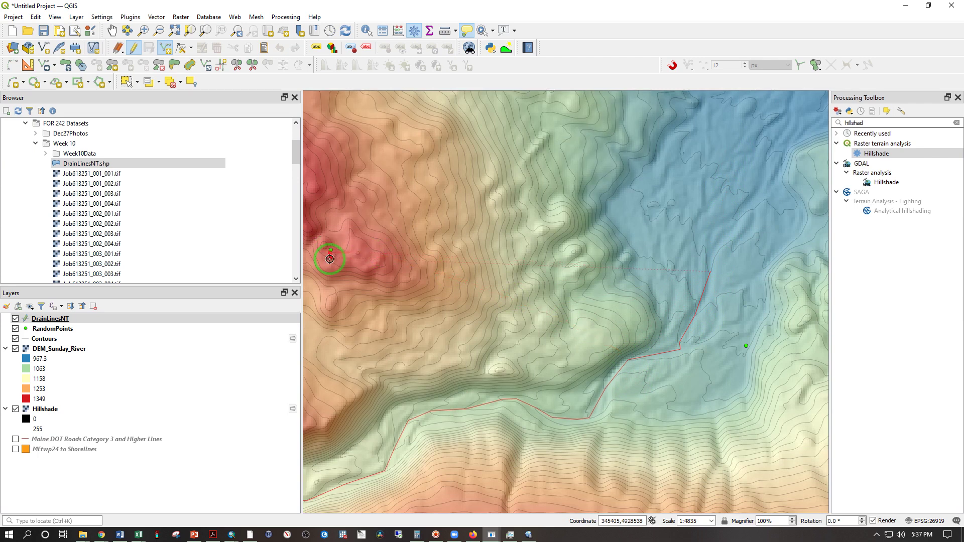
left_click(762, 190)
key("Up")
key("Right")
key("Right")
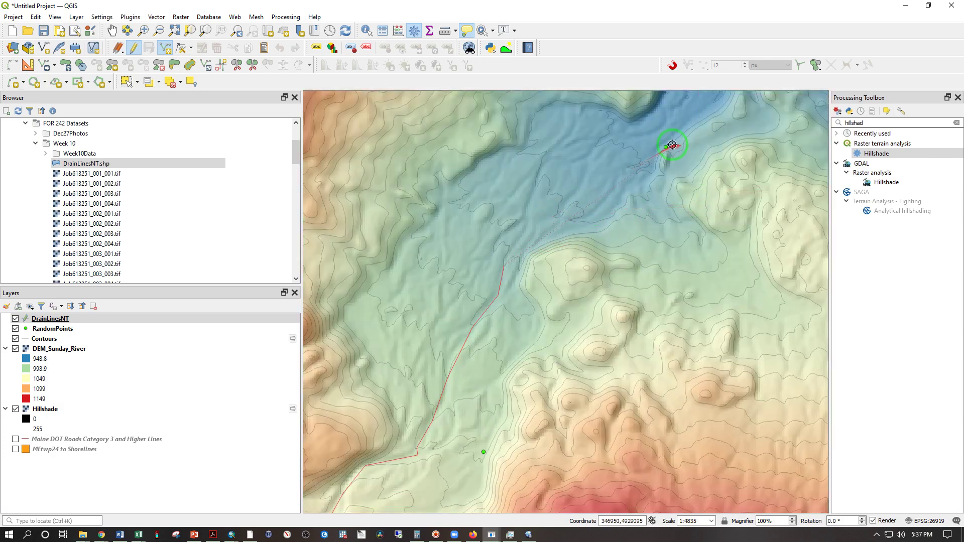
Add drain-line vertices northeast along the valley floor and down to the next bend.
left_click(558, 214)
left_click(597, 147)
left_click(657, 132)
key("Right")
key("Up")
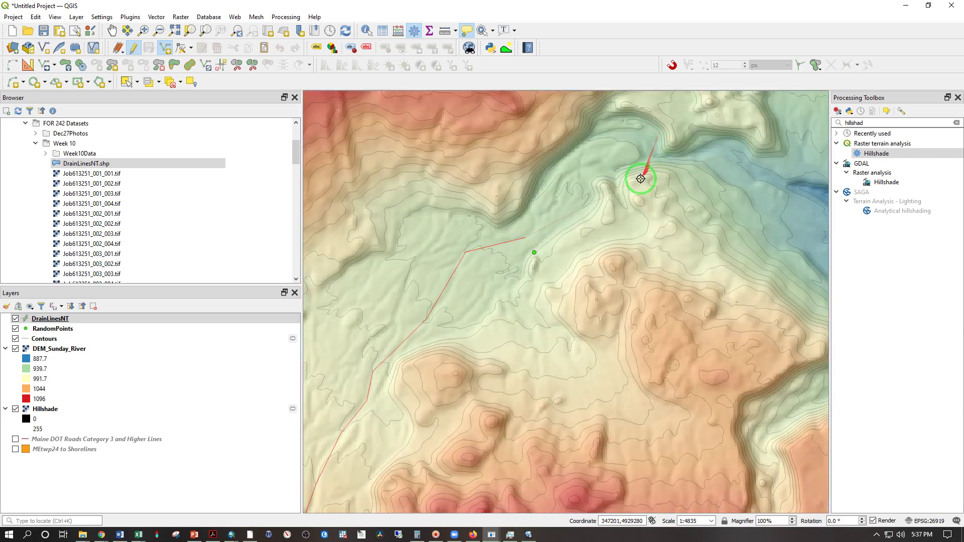
key("Right")
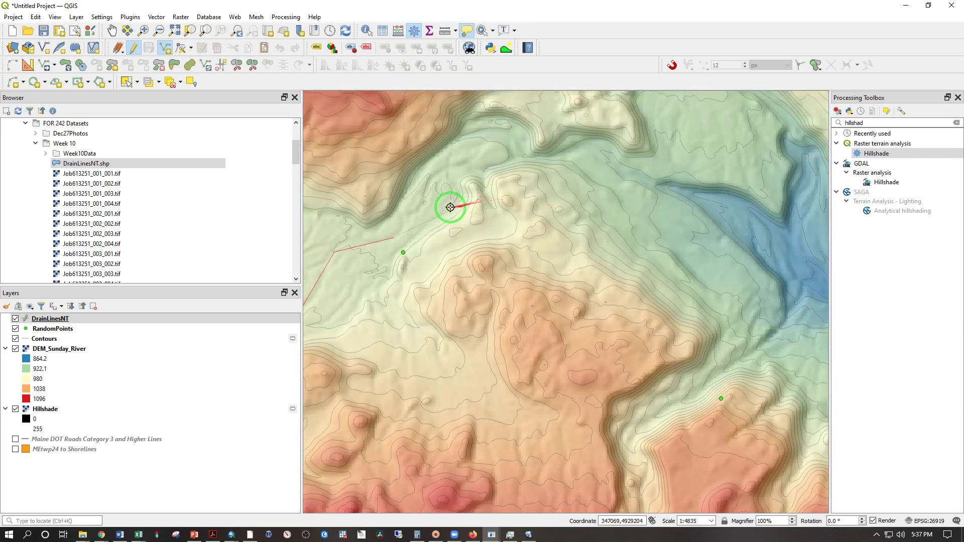
left_click(449, 173)
left_click(489, 172)
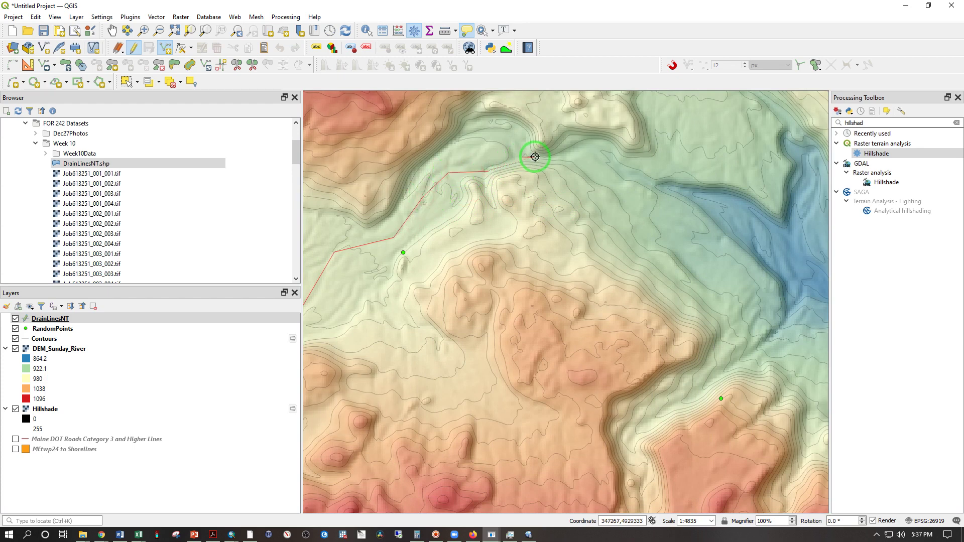
left_click(535, 156)
left_click(602, 151)
left_click(656, 187)
left_click(697, 197)
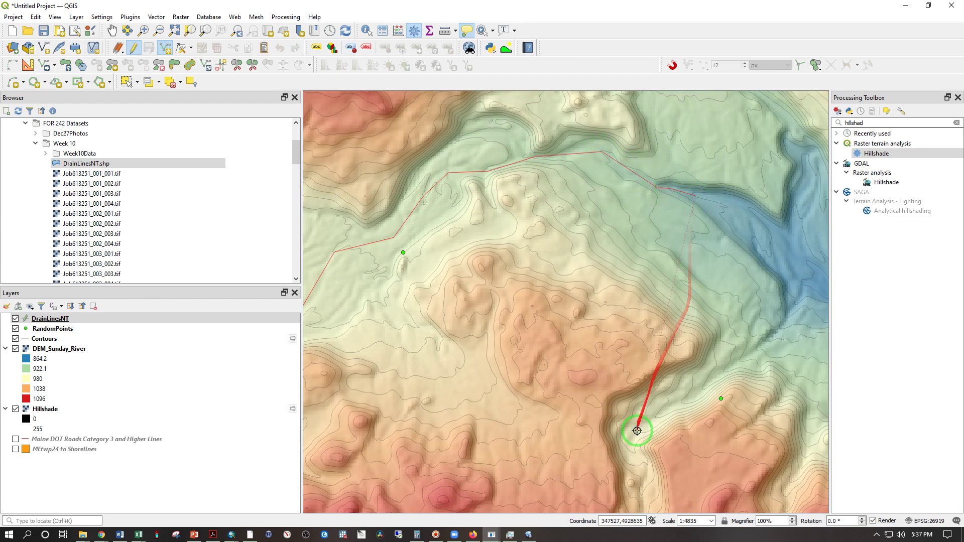
key("Right")
key("Right")
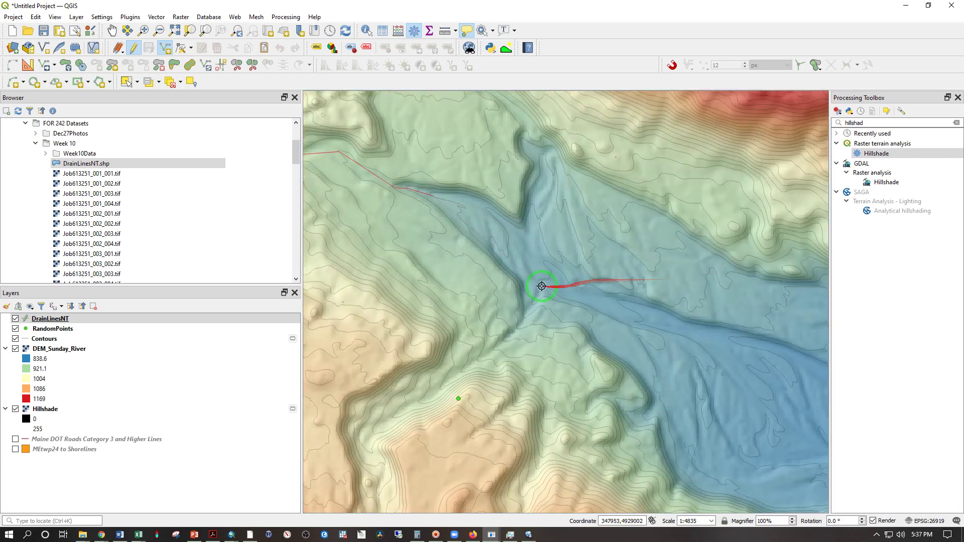
Trace the drain line further downstream along the valley bottom, heading east.
left_click(487, 207)
left_click(544, 261)
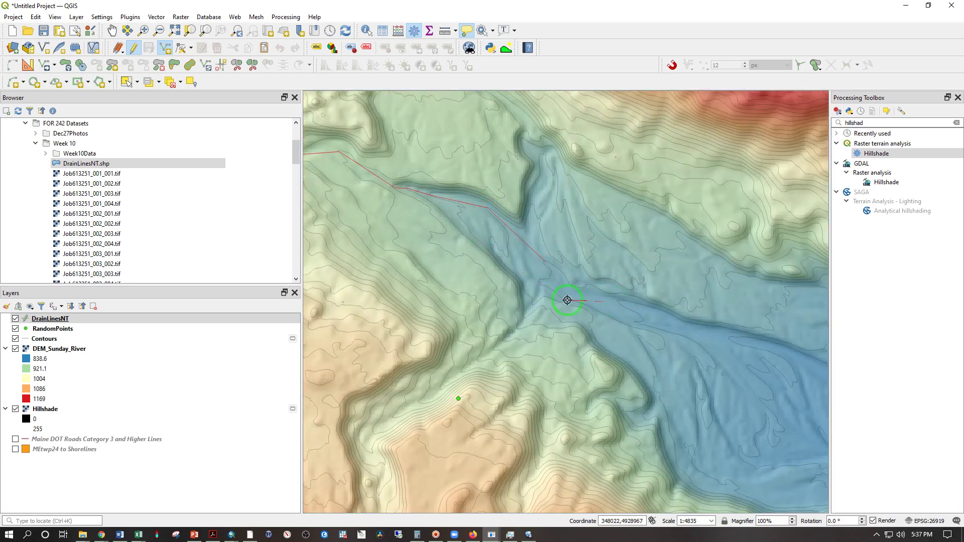
left_click(565, 288)
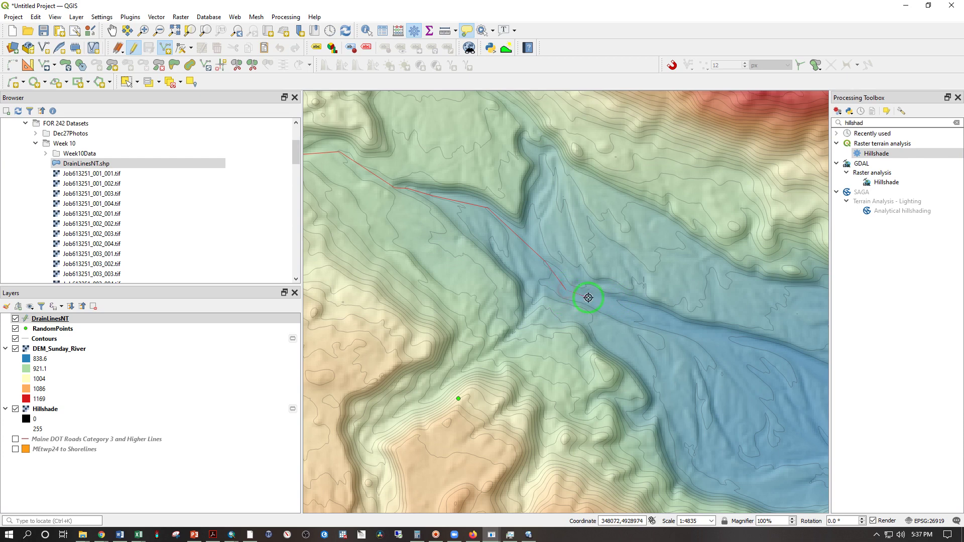
left_click(618, 300)
left_click(730, 339)
key("Right")
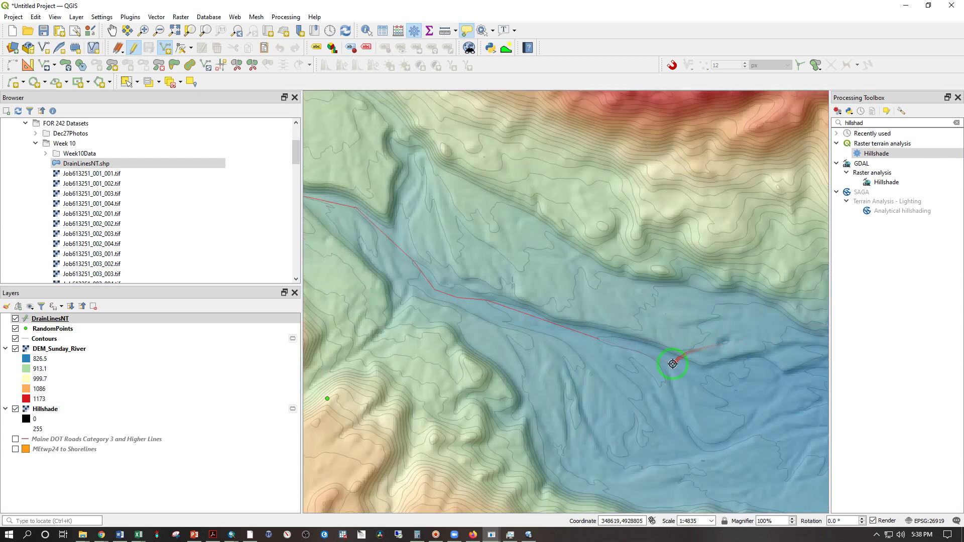
left_click(706, 382)
key("Right")
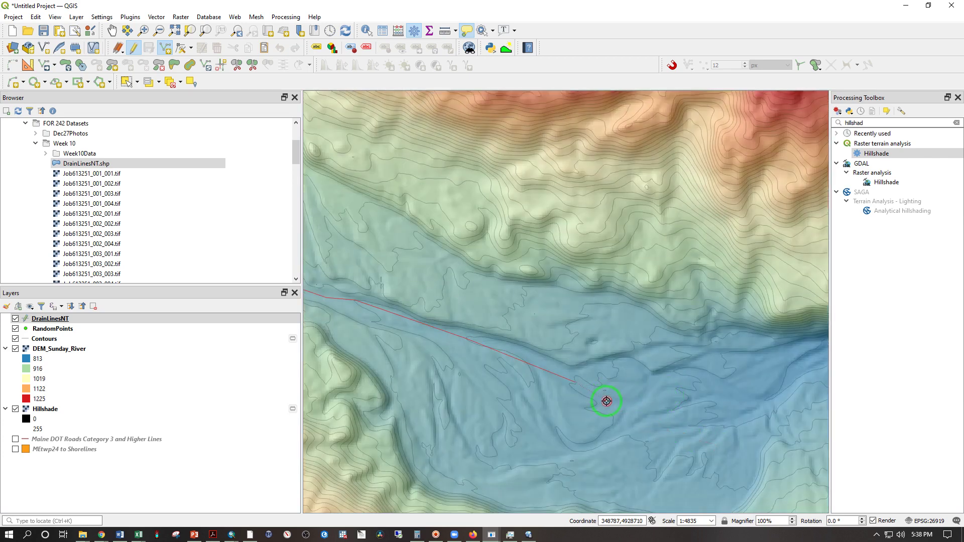
left_click(607, 401)
left_click(643, 398)
left_click(666, 389)
left_click(767, 399)
key("Right")
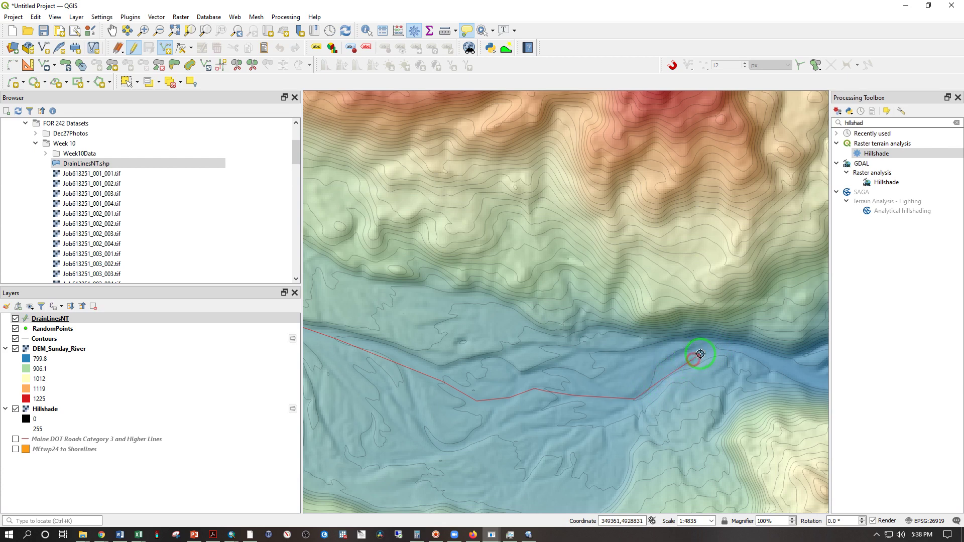
Follow the river channel east with more vertices, reaching the DEM's eastern edge.
left_click(718, 347)
key("Right")
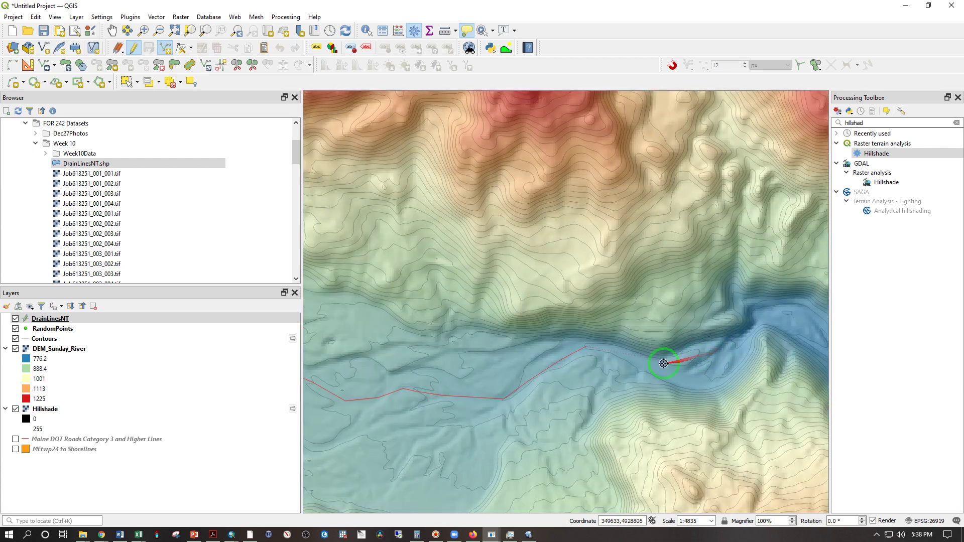
left_click(629, 353)
left_click(756, 332)
key("Right")
key("Right")
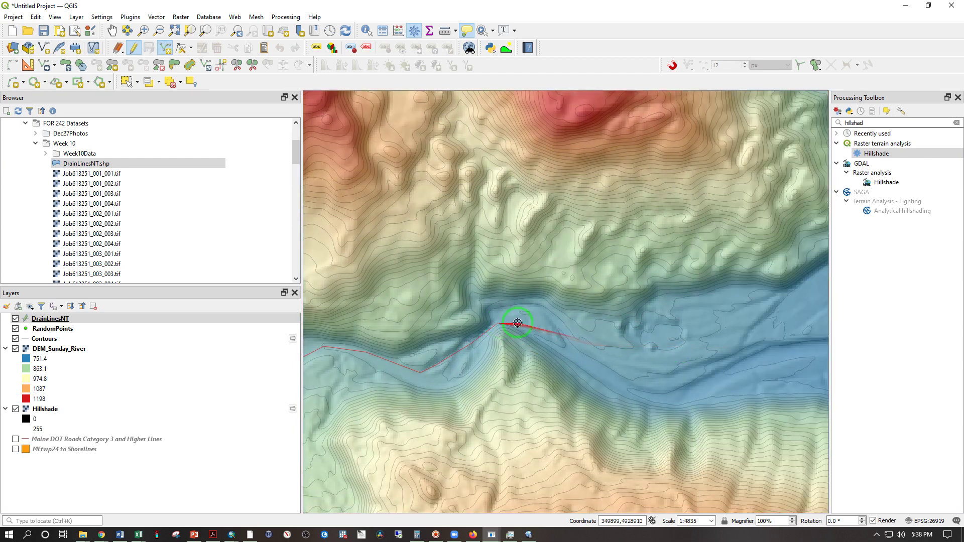
right_click(523, 326)
key("Right")
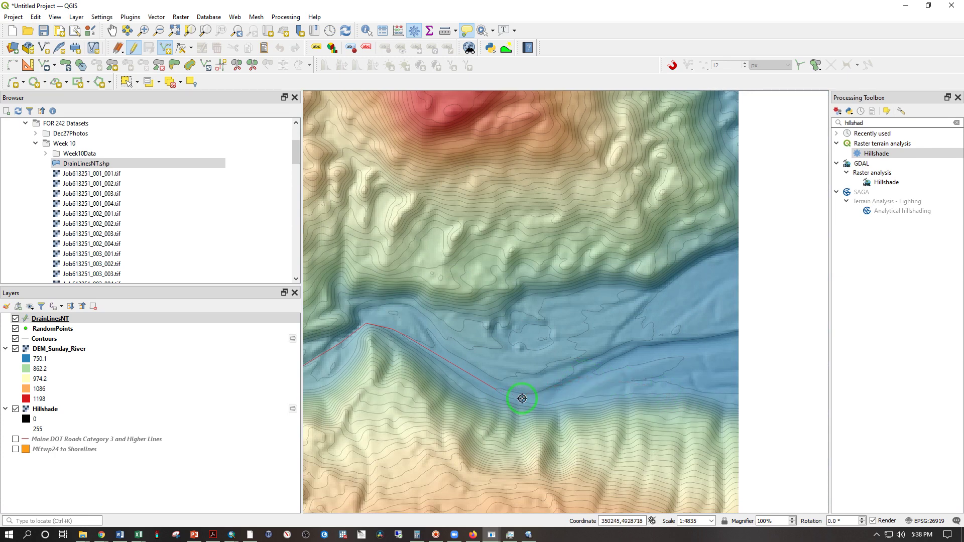
left_click(550, 396)
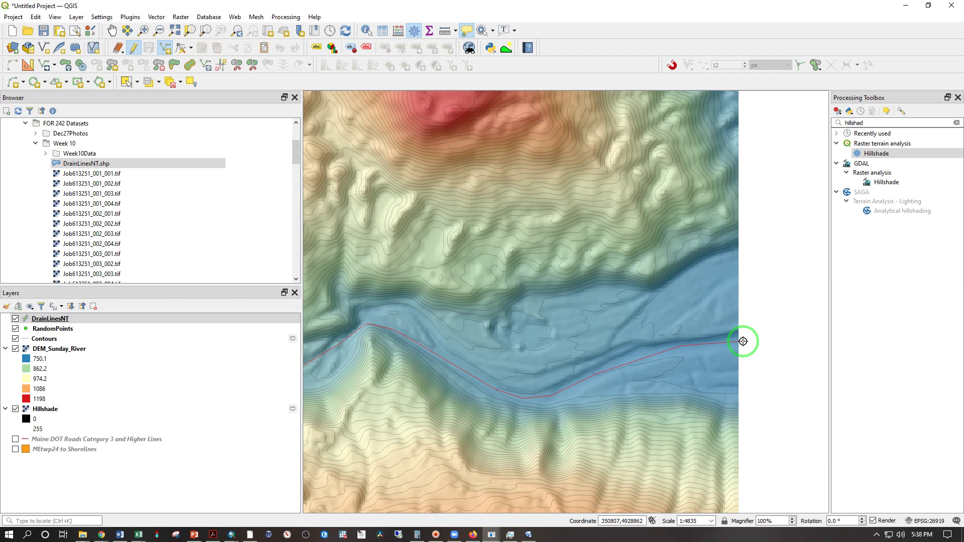
Finish the drain line, then style DrainLinesNT as a #0101ff simple line 0.66 wide.
right_click(744, 342)
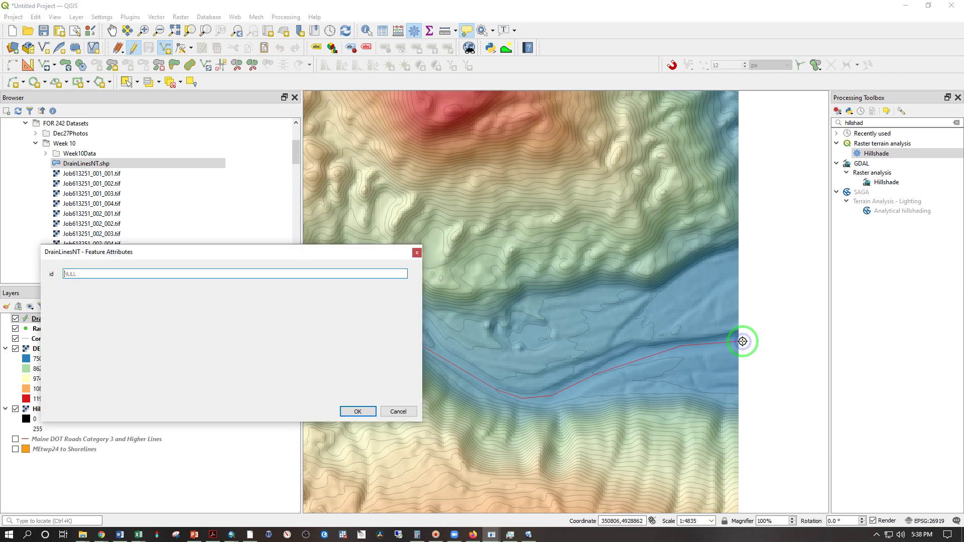
left_click(354, 412)
left_click(24, 321)
double_click(44, 319)
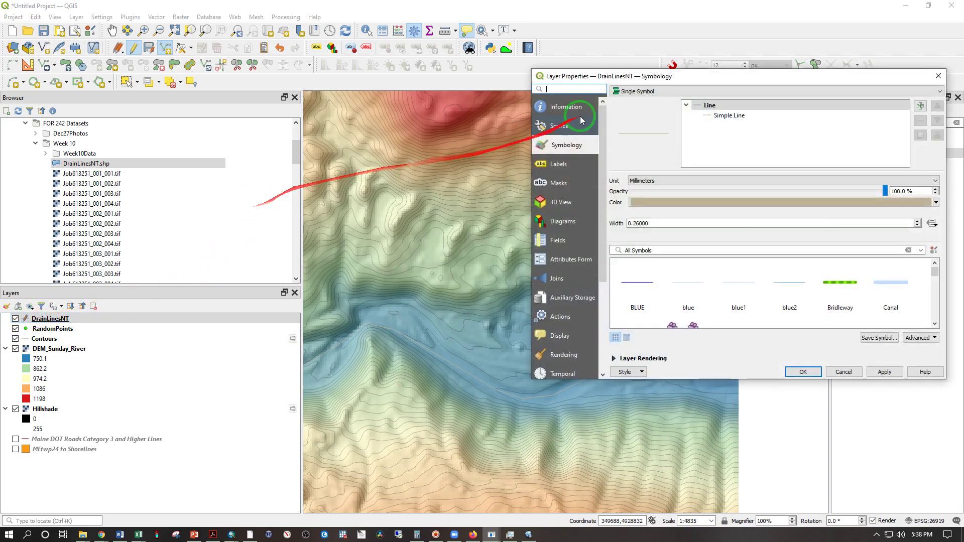
left_click(713, 115)
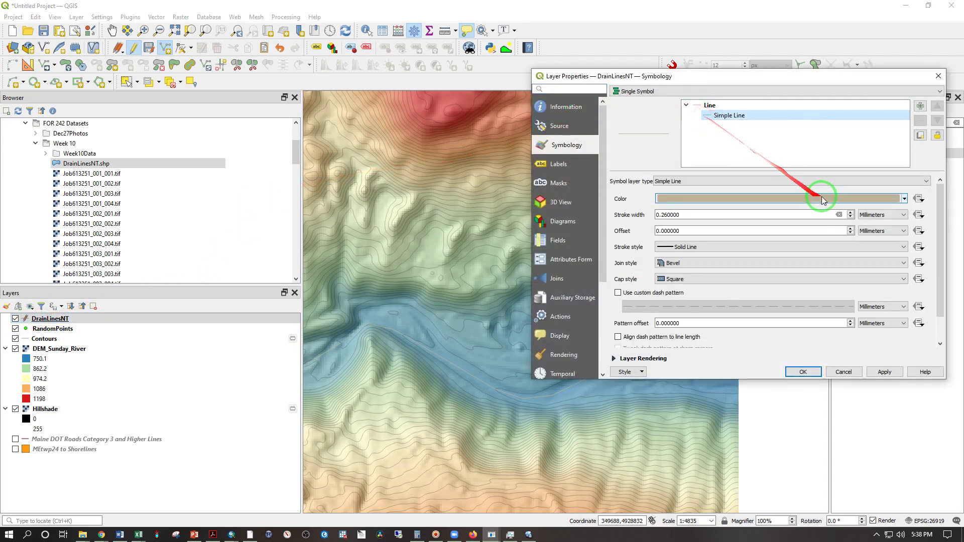
left_click(897, 201)
left_click(372, 300)
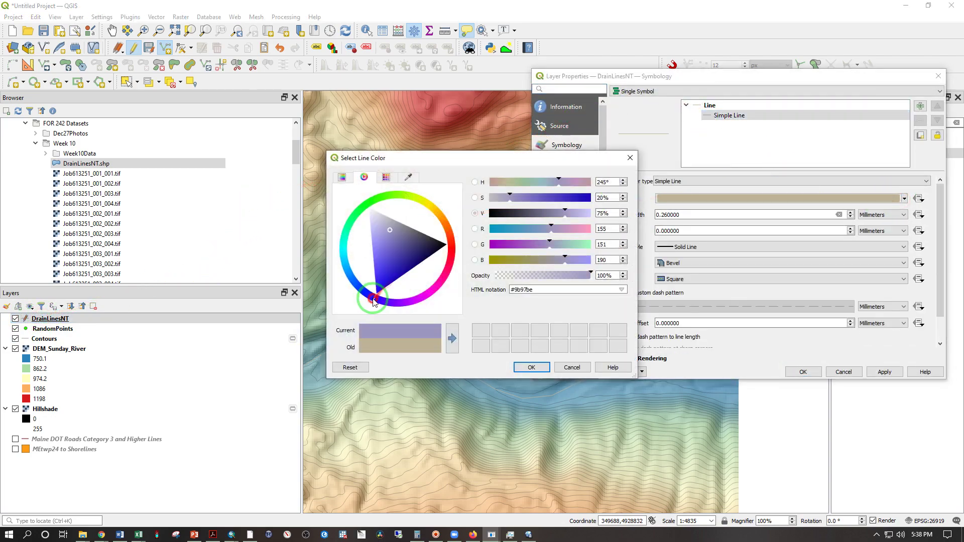
left_click(370, 296)
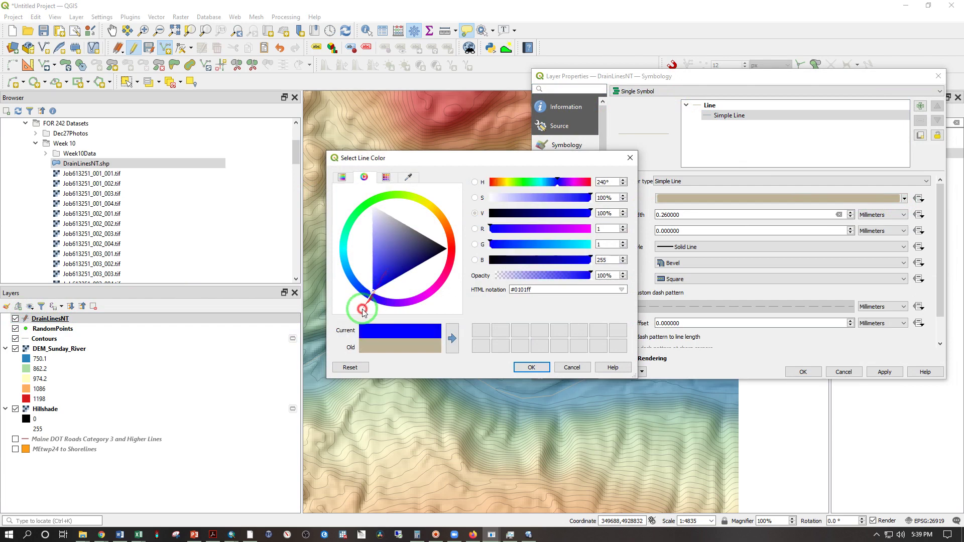
left_click(533, 368)
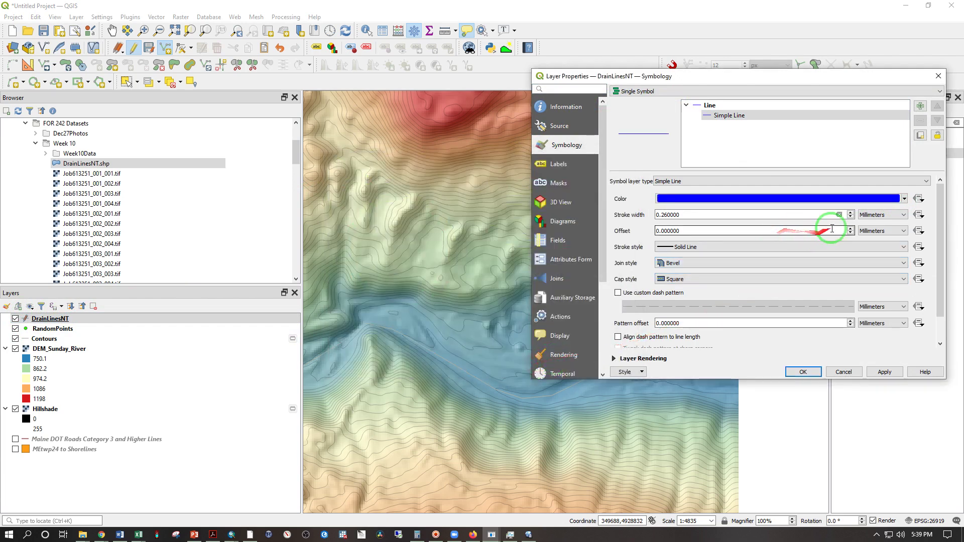
left_click(850, 212)
left_click(851, 212)
left_click(814, 372)
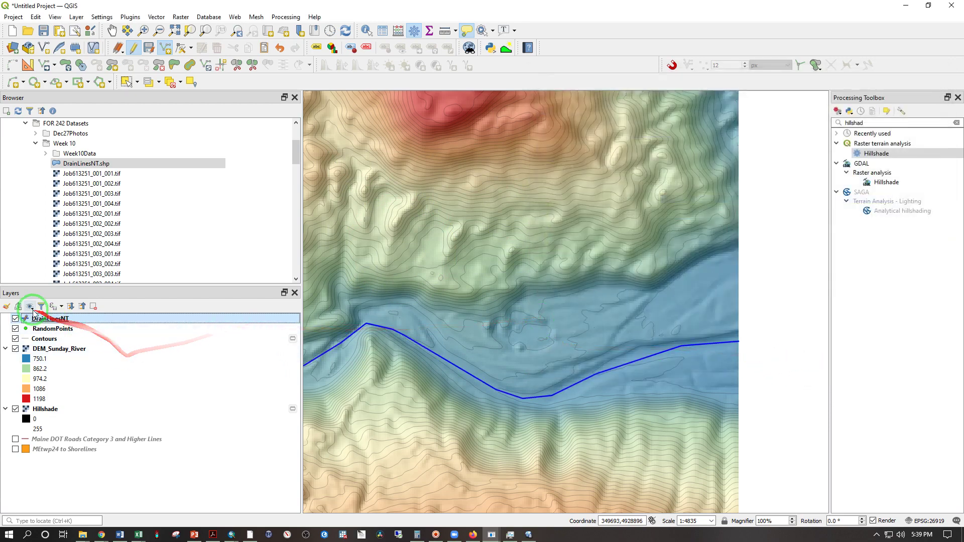
Zoom to the DrainLinesNT layer so the entire blue drain line is in view.
right_click(40, 319)
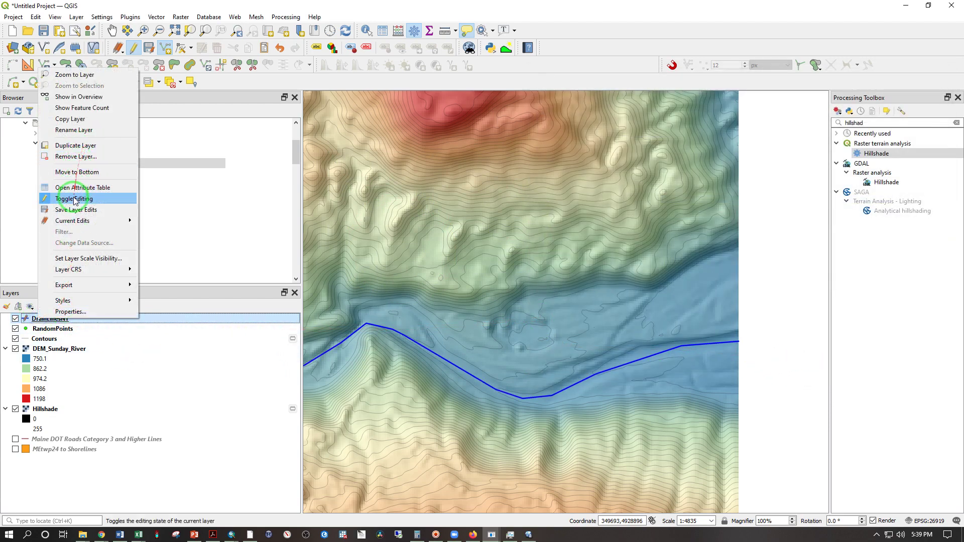
left_click(74, 75)
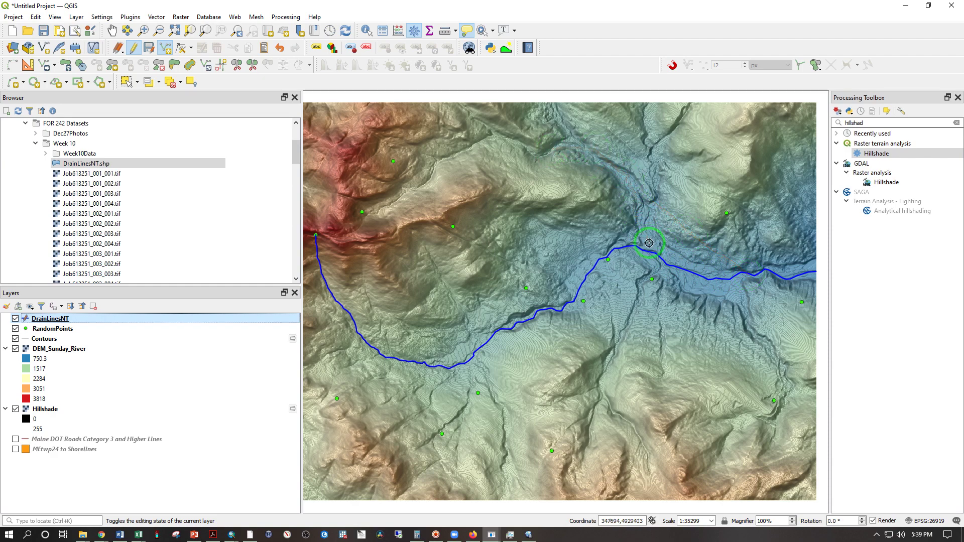
right_click(40, 331)
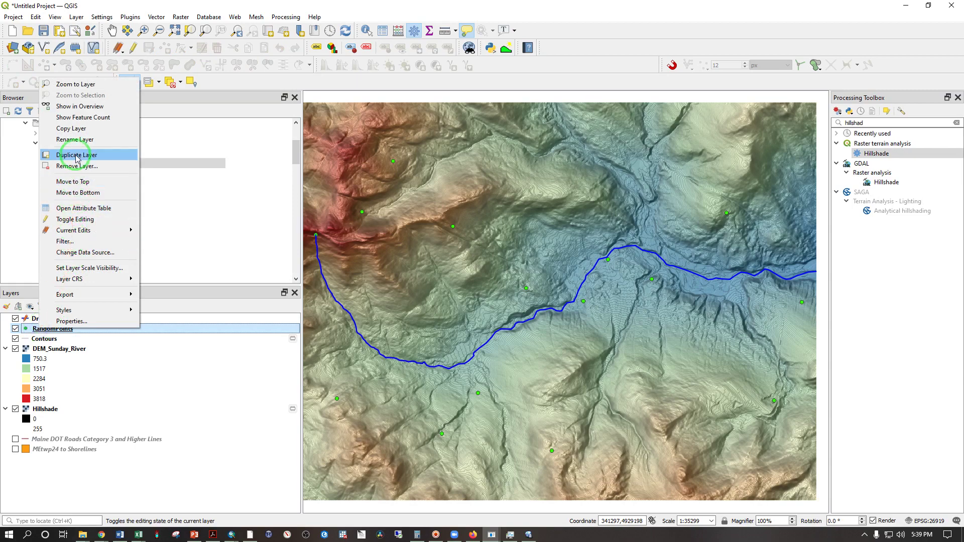
Start editing RandomPoints and delete the point beside the drain line, plus an accidental one.
left_click(73, 220)
left_click_drag(573, 284, 596, 315)
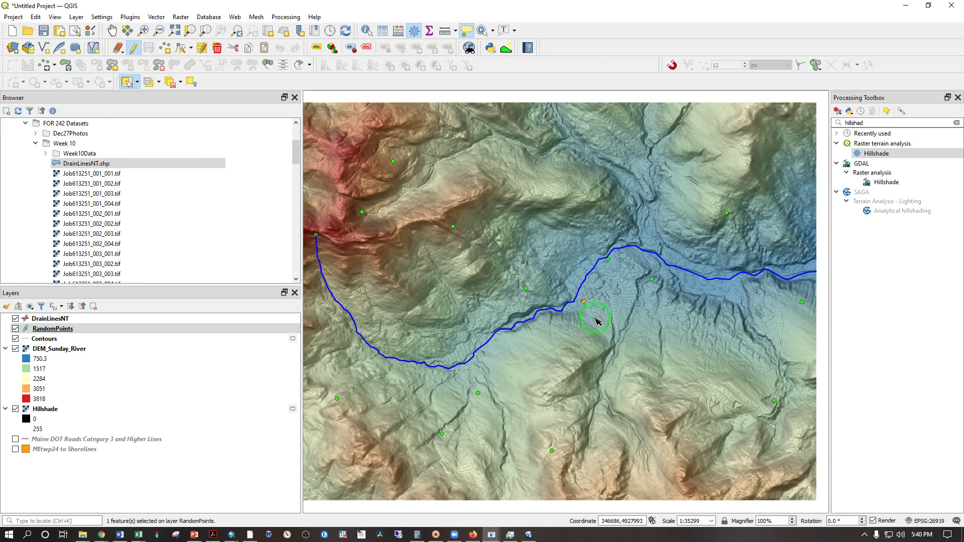
key("Delete")
left_click(609, 260)
left_click(611, 272)
key("Delete")
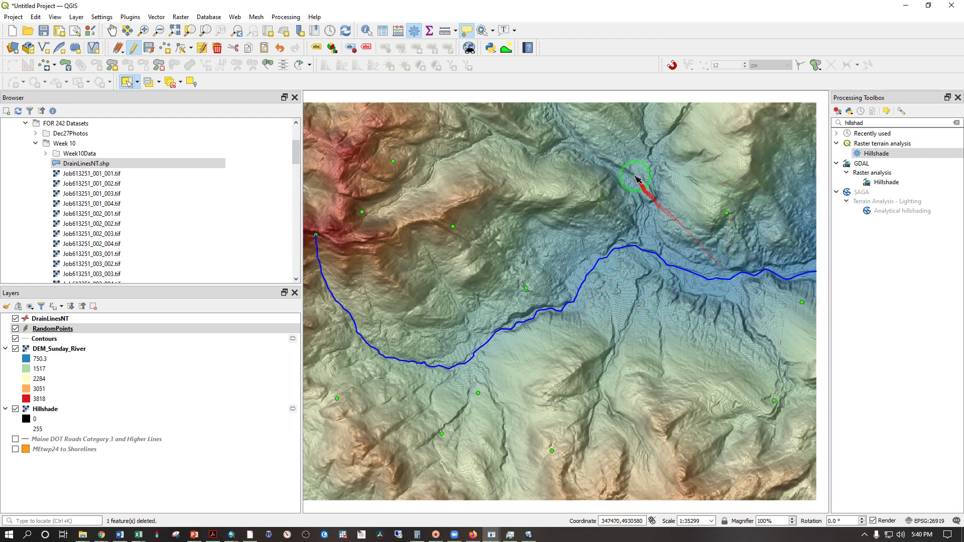
Add new random points near the northern edge, in the southern hills, and on the high red peak.
left_click(166, 49)
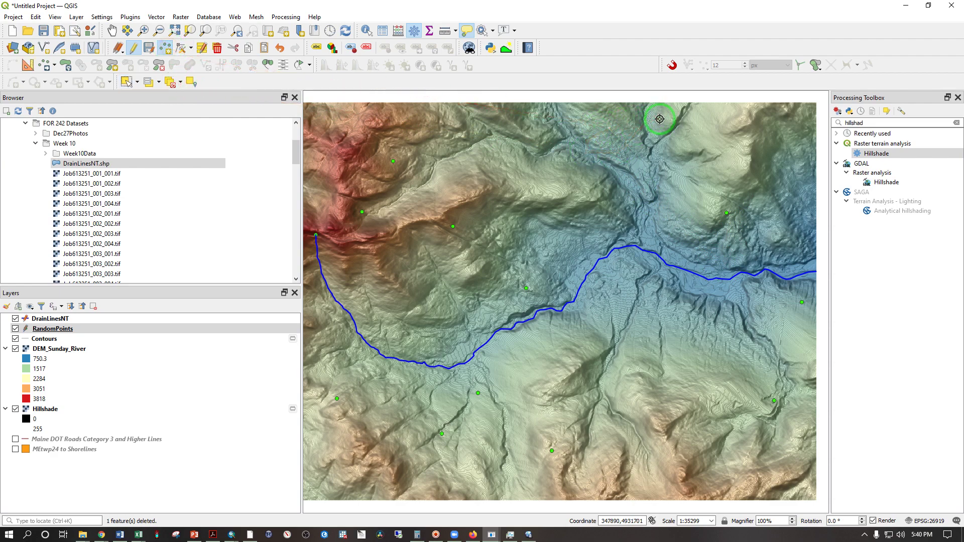
left_click(587, 109)
left_click(590, 114)
left_click(359, 409)
left_click(623, 488)
key("Return")
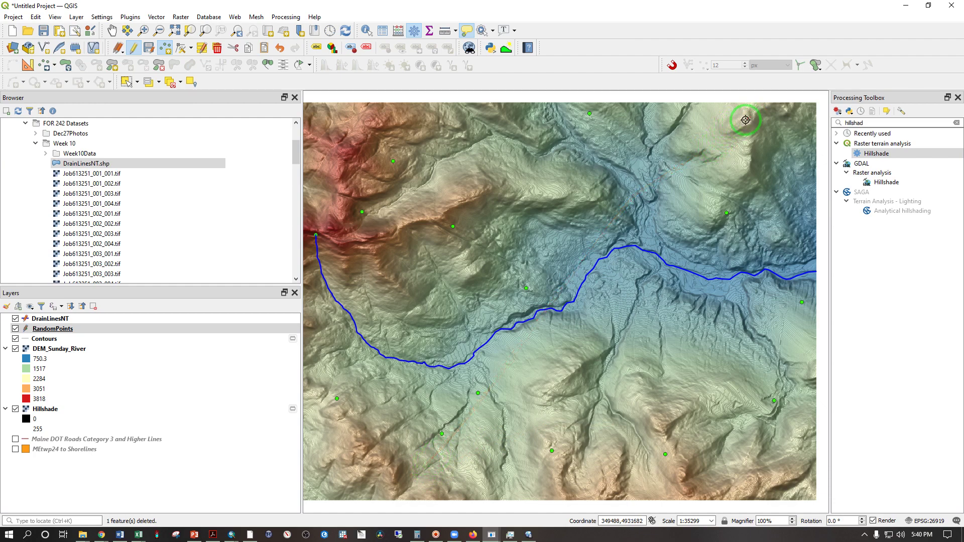
scroll(742, 123, "up", 2)
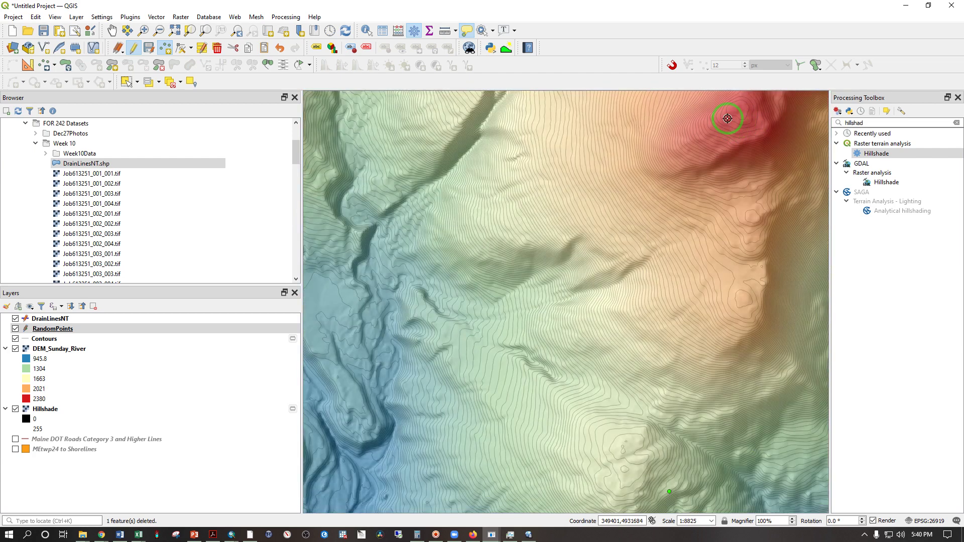
left_click(728, 119)
left_click(378, 409)
left_click(59, 330)
right_click(60, 331)
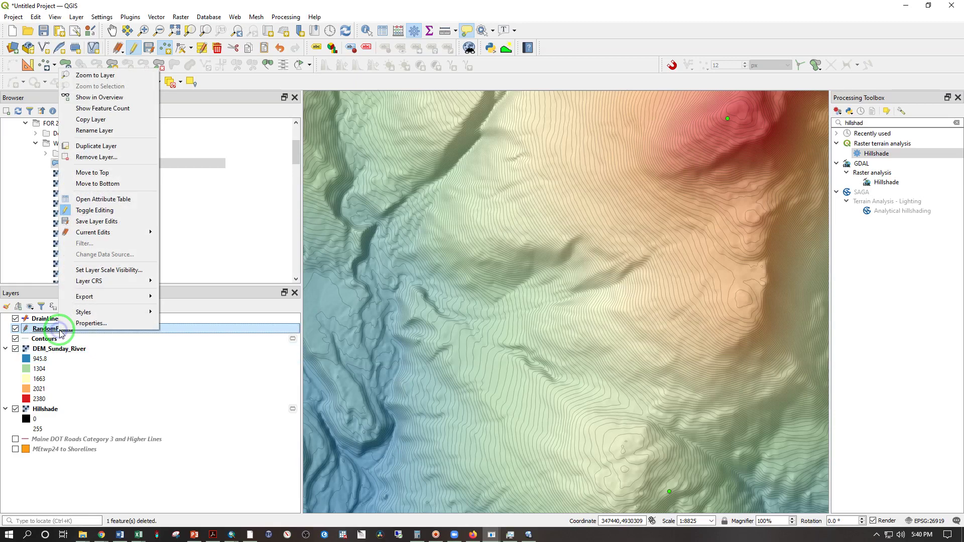
Zoom to RandomPoints, click along the drain line from upper to lower end, then zoom into the uplands.
left_click(86, 74)
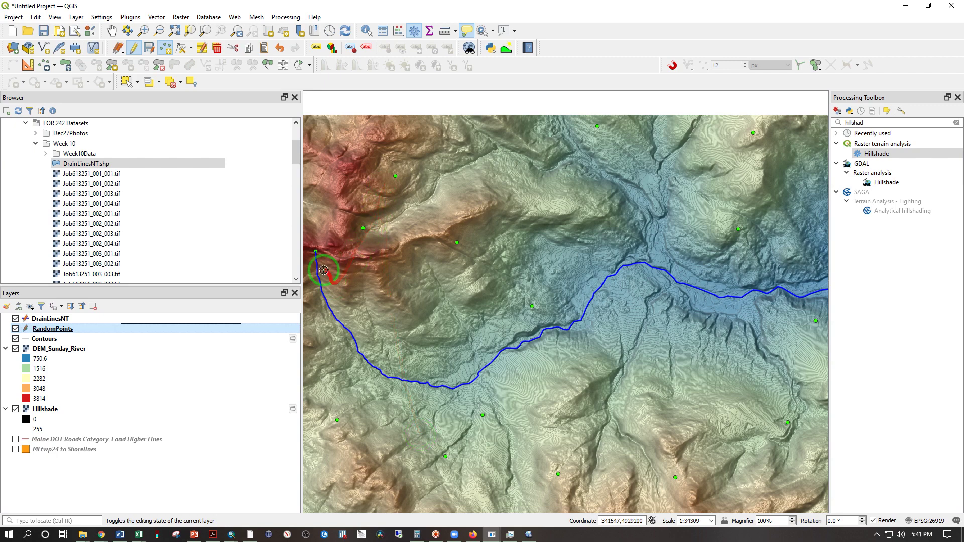
left_click(315, 254)
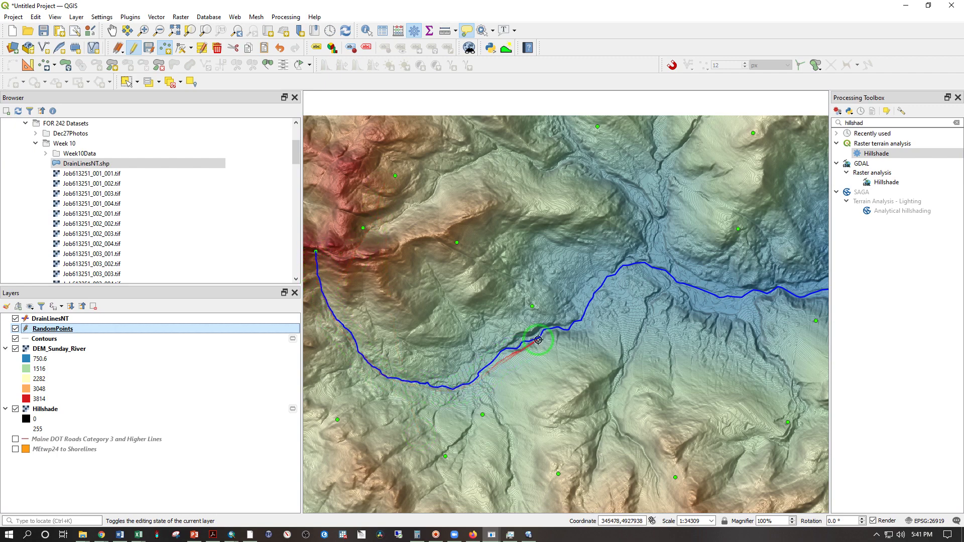
right_click(825, 290)
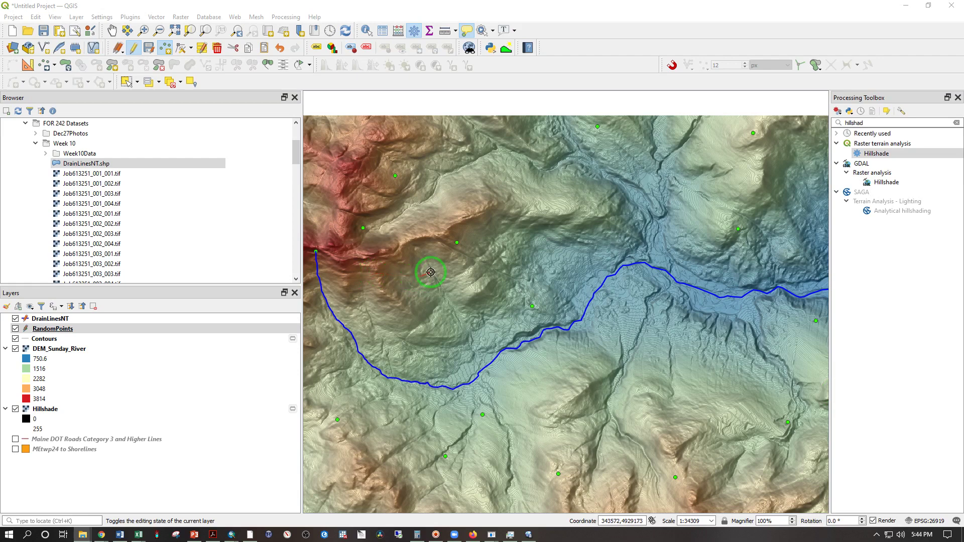
scroll(433, 271, "up", 7)
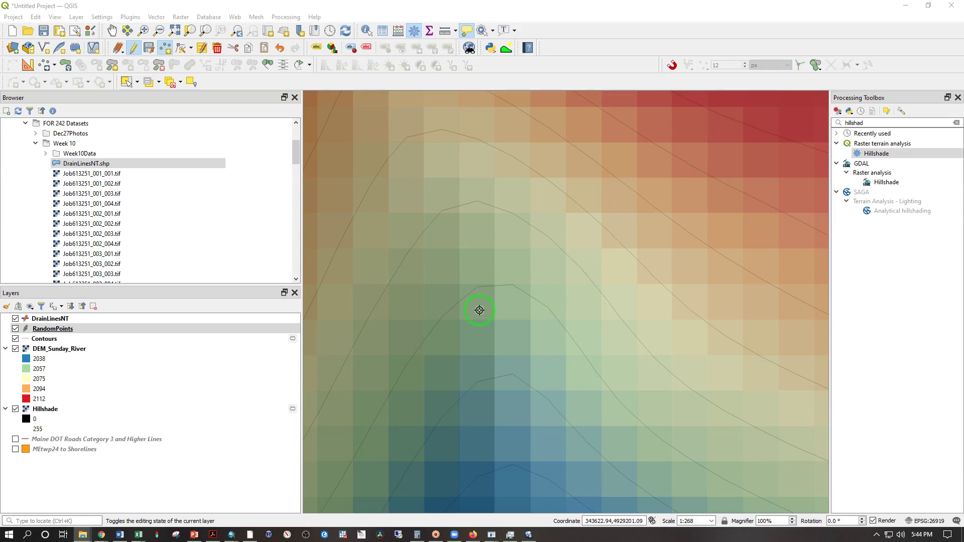
Pan along the drain line and zoom in on the green random point below its upper end.
scroll(515, 364, "down", 6)
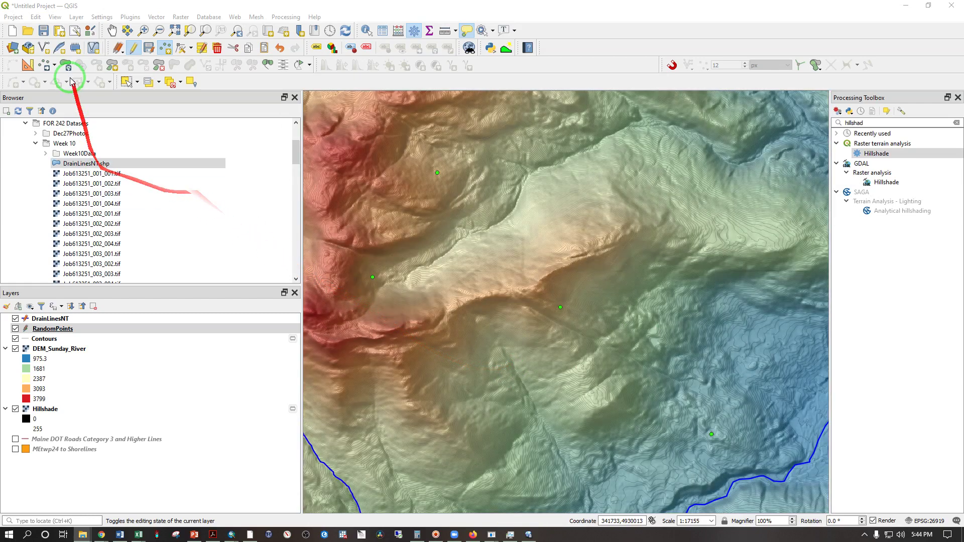
left_click(112, 30)
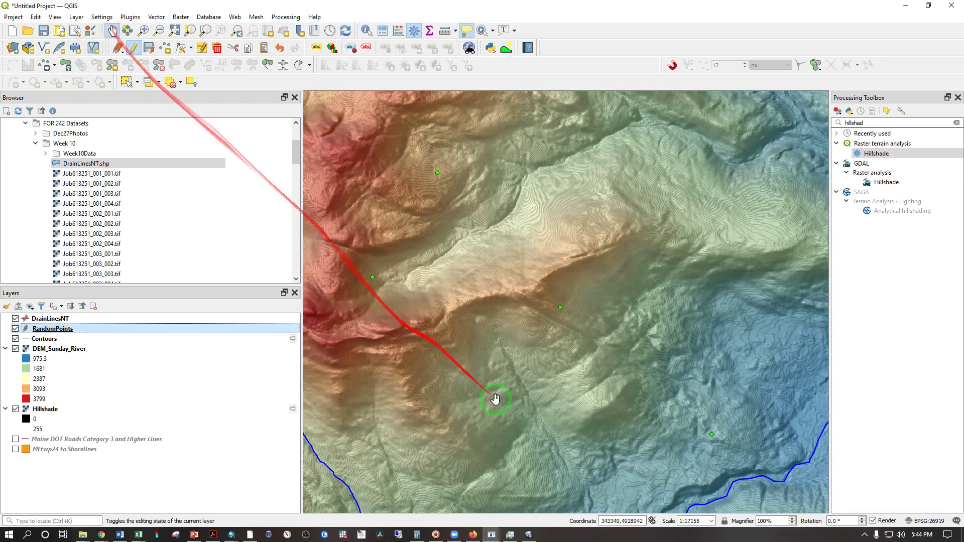
left_click_drag(554, 448, 451, 294)
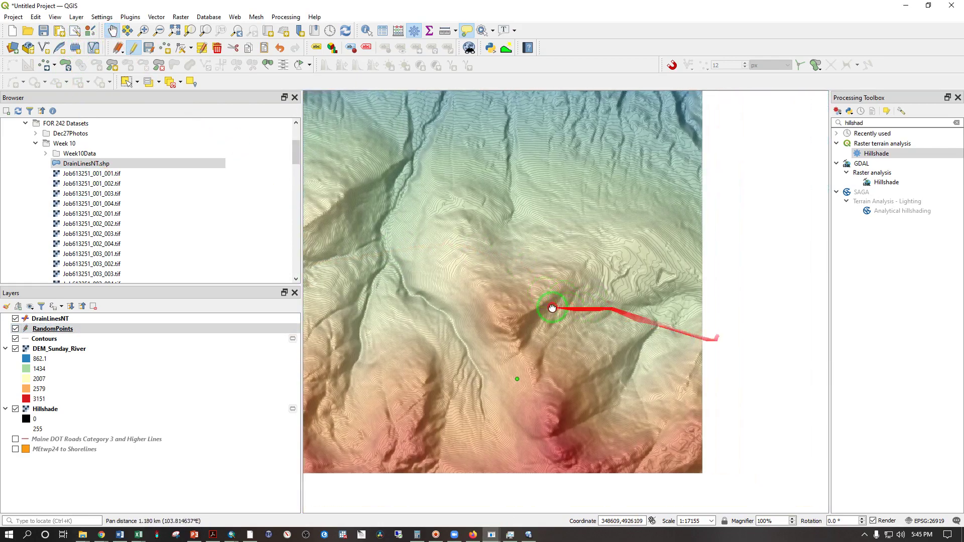
left_click_drag(520, 308, 608, 266)
scroll(644, 185, "up", 1)
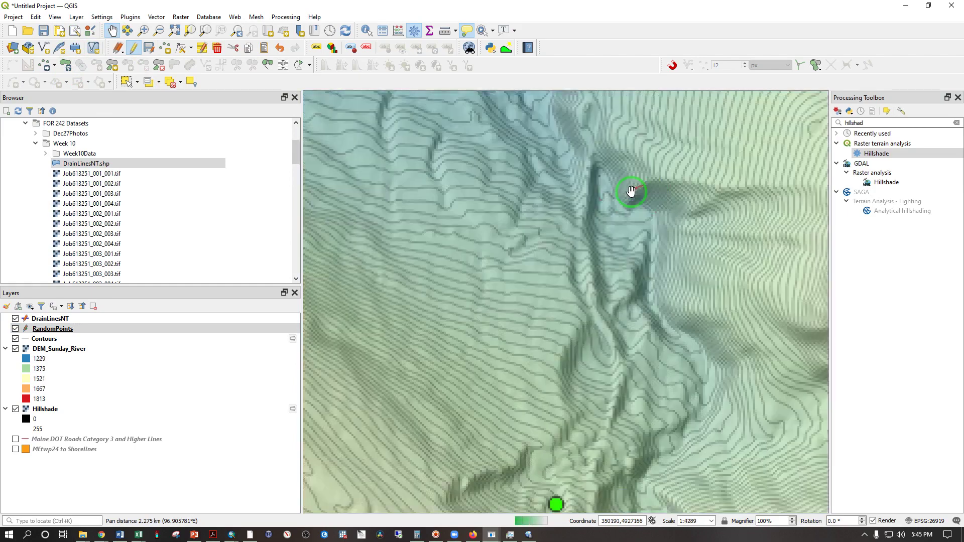
left_click_drag(549, 233, 505, 363)
scroll(505, 363, "down", 1)
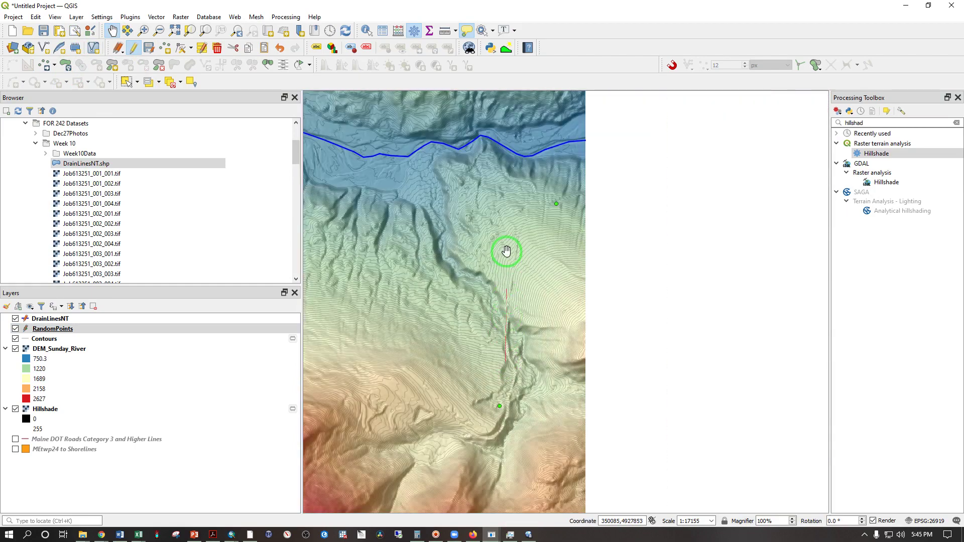
scroll(556, 204, "up", 3)
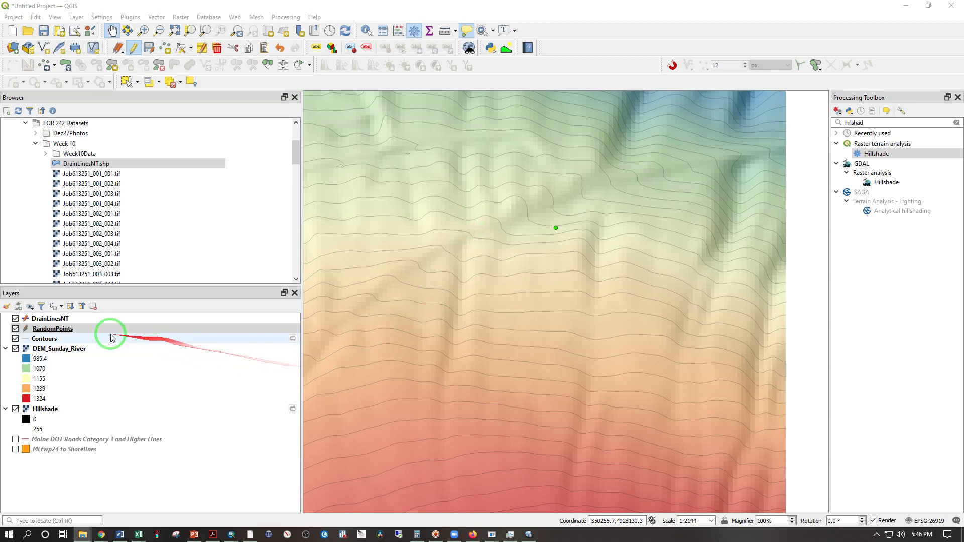
Stop editing the RandomPoints layer and save its edits.
left_click(72, 330)
right_click(71, 335)
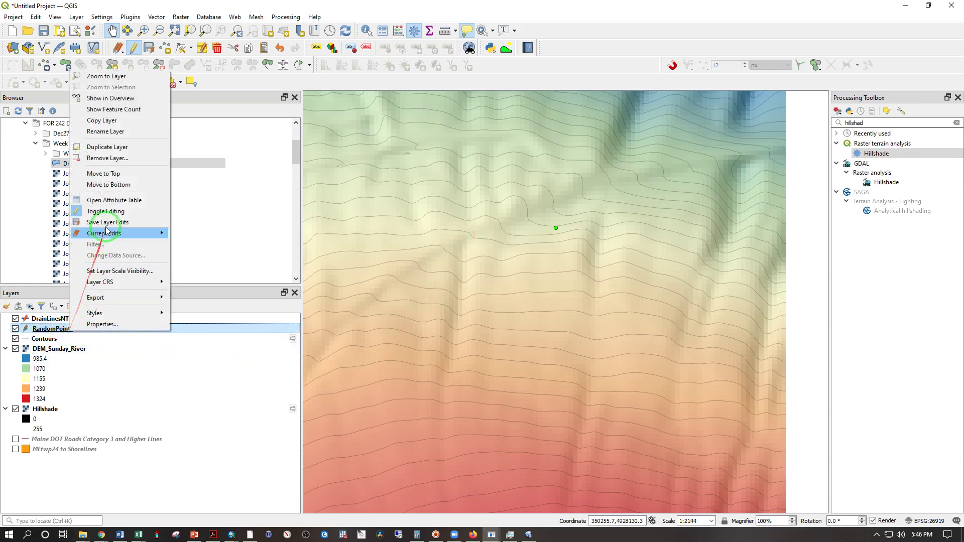
left_click(117, 213)
left_click(470, 275)
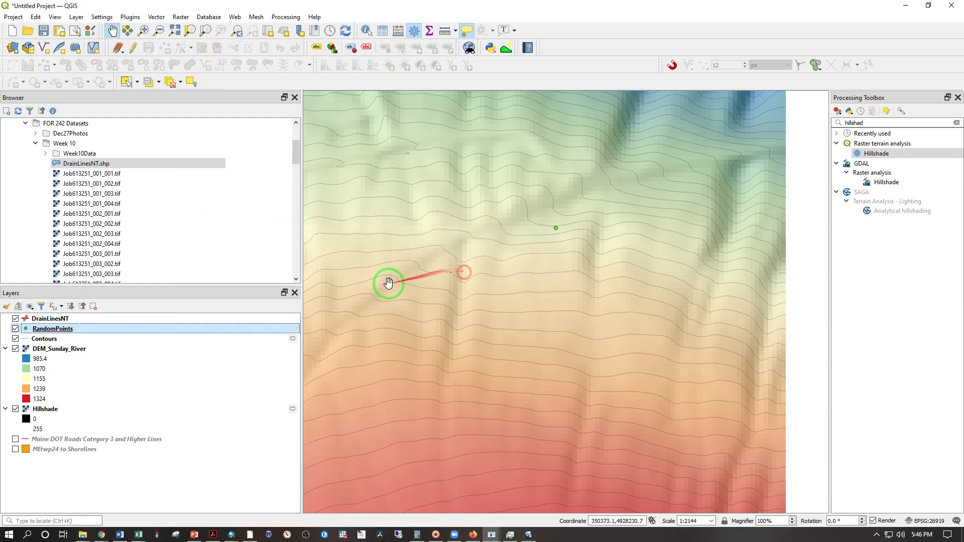
Stop editing DrainLinesNT, save its edits, and zoom to the layer's full extent.
right_click(59, 320)
left_click(92, 203)
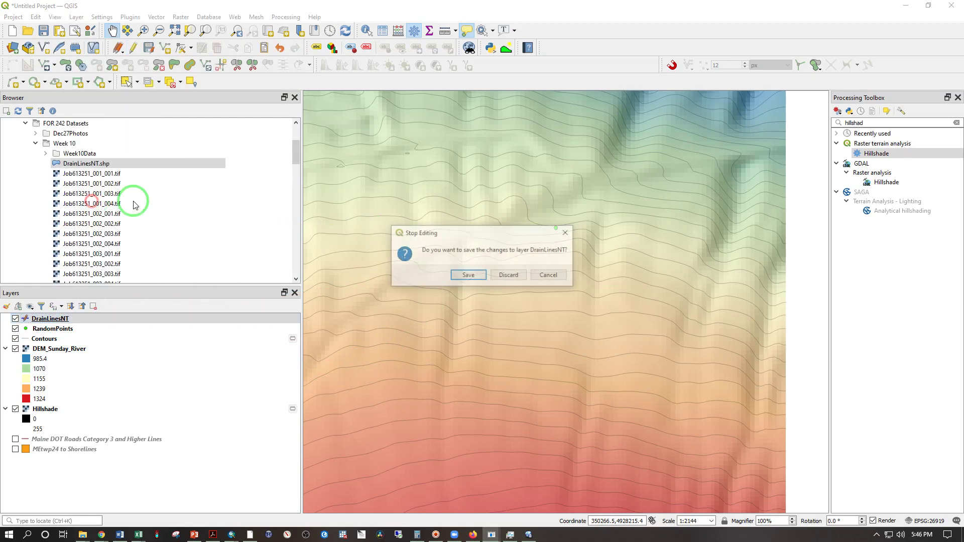
left_click(466, 275)
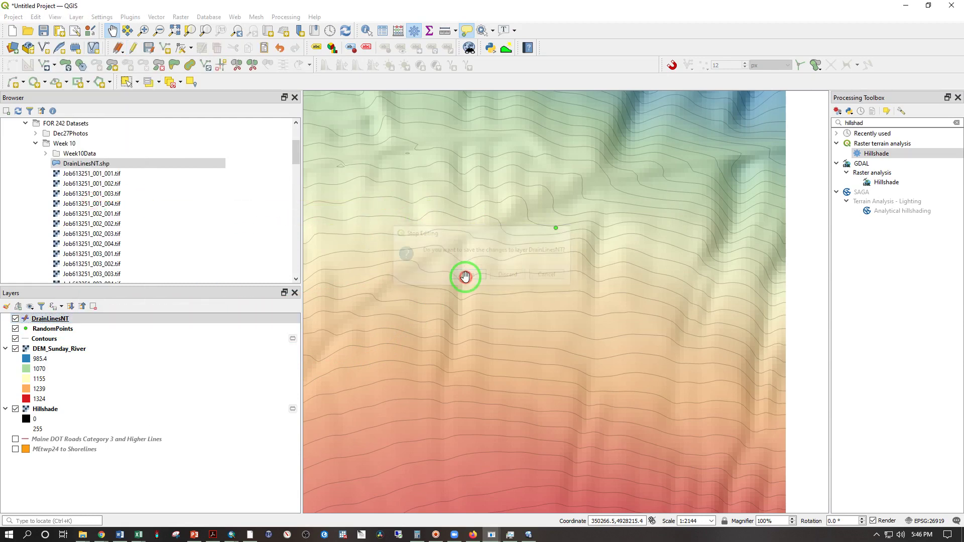
right_click(49, 321)
left_click(86, 94)
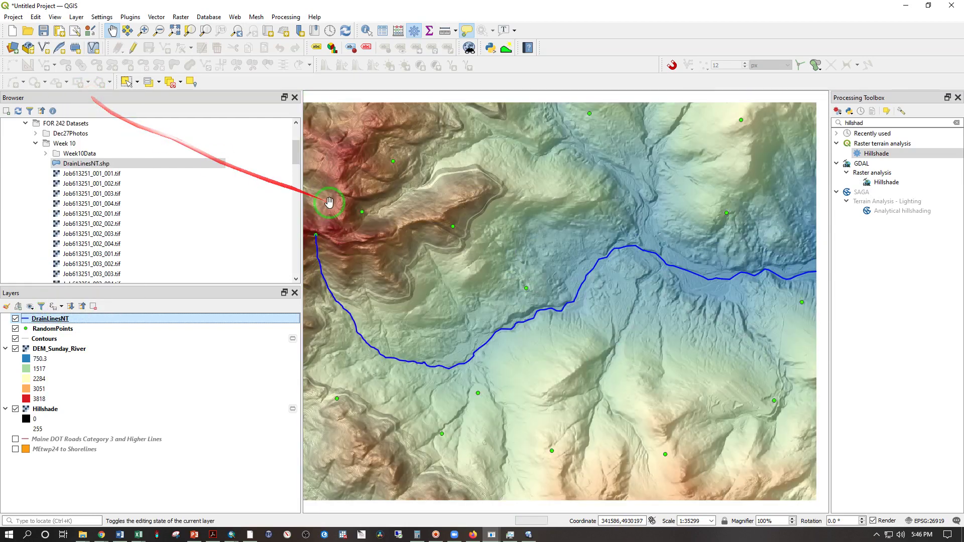
In Profile Tool, add DEM_Sunday_River and profile along the selected DrainLinesNT layer.
left_click(506, 50)
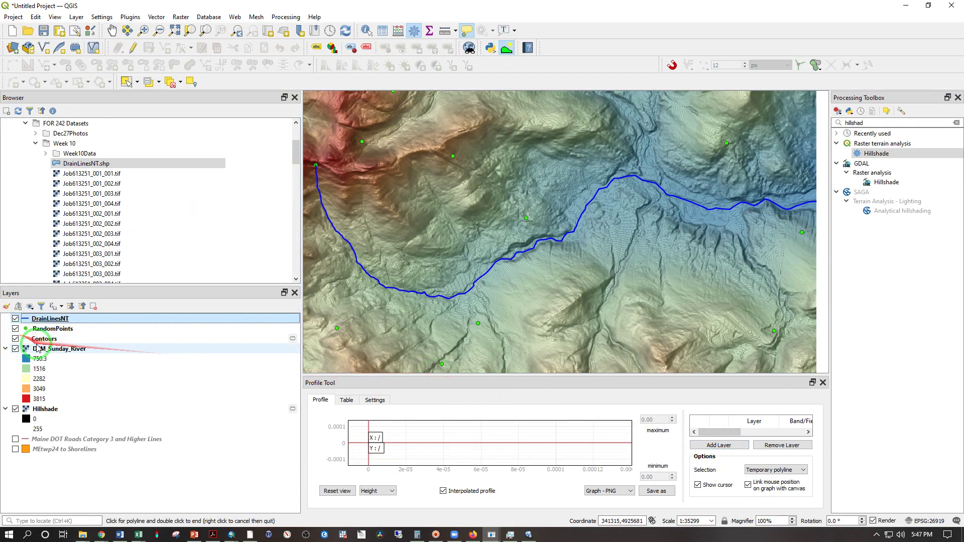
left_click(55, 349)
left_click(718, 445)
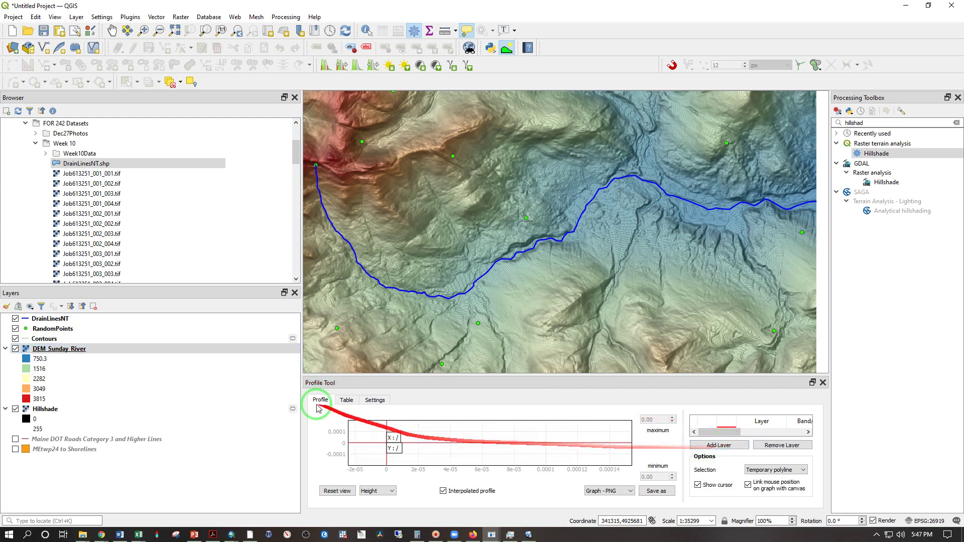
left_click(51, 318)
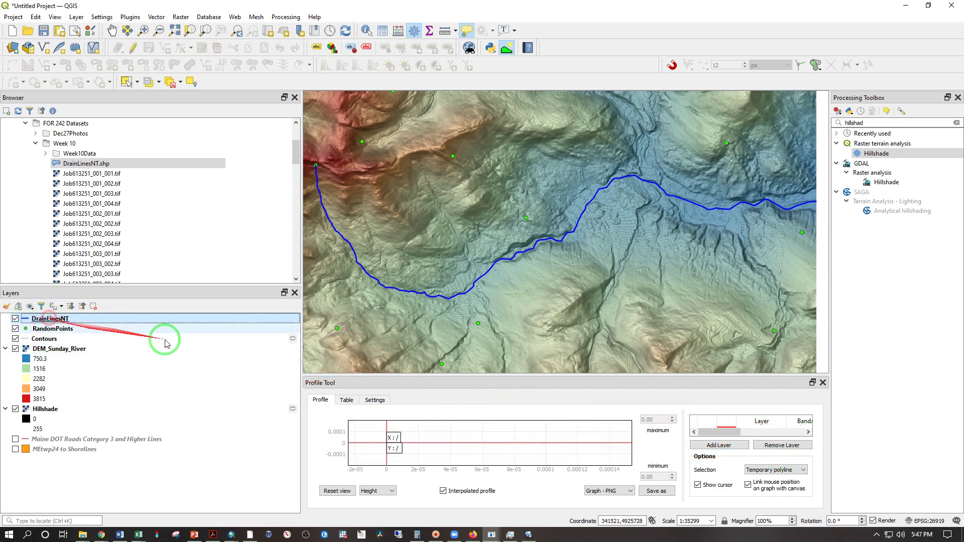
left_click(775, 470)
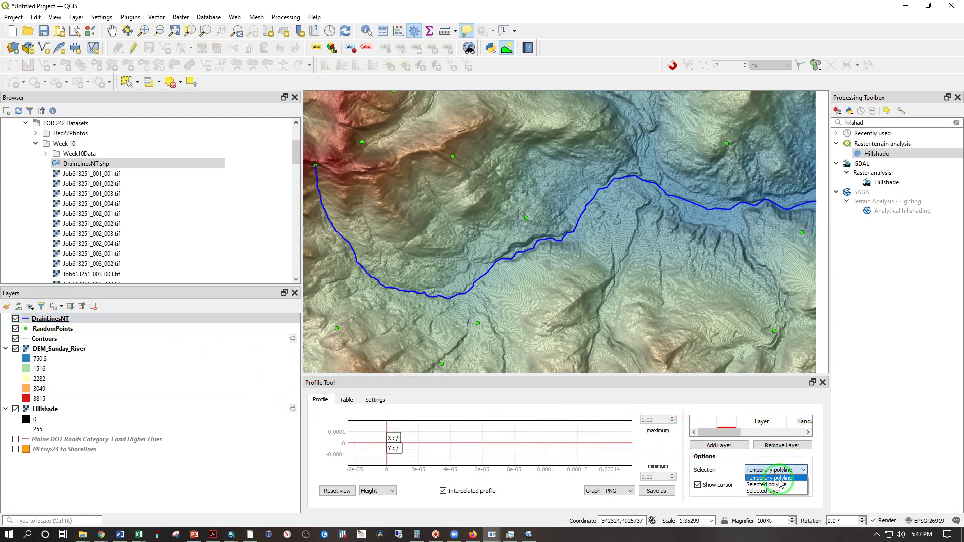
left_click(777, 491)
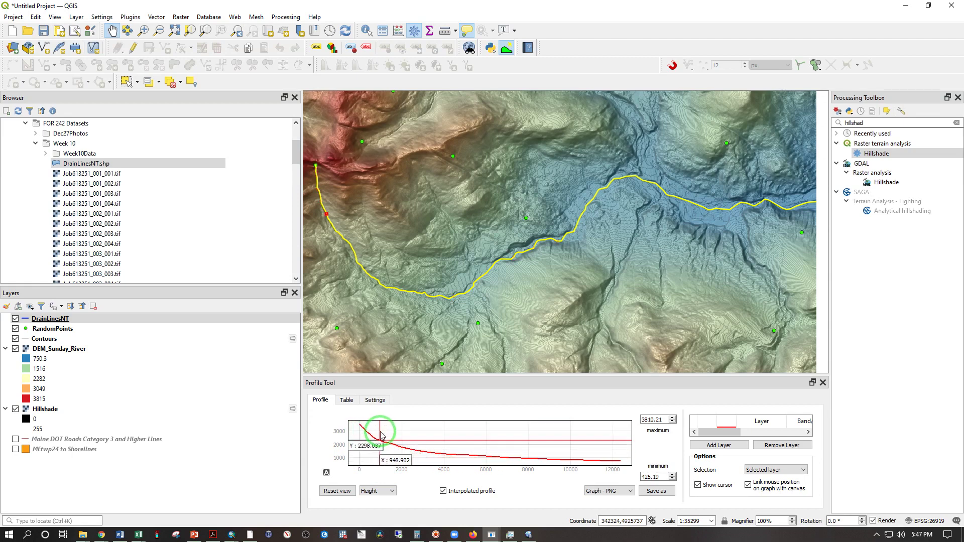
Switch the profile Selection to 'Selected polyline' and box-select the drain line feature.
left_click(48, 319)
left_click(805, 469)
left_click(776, 484)
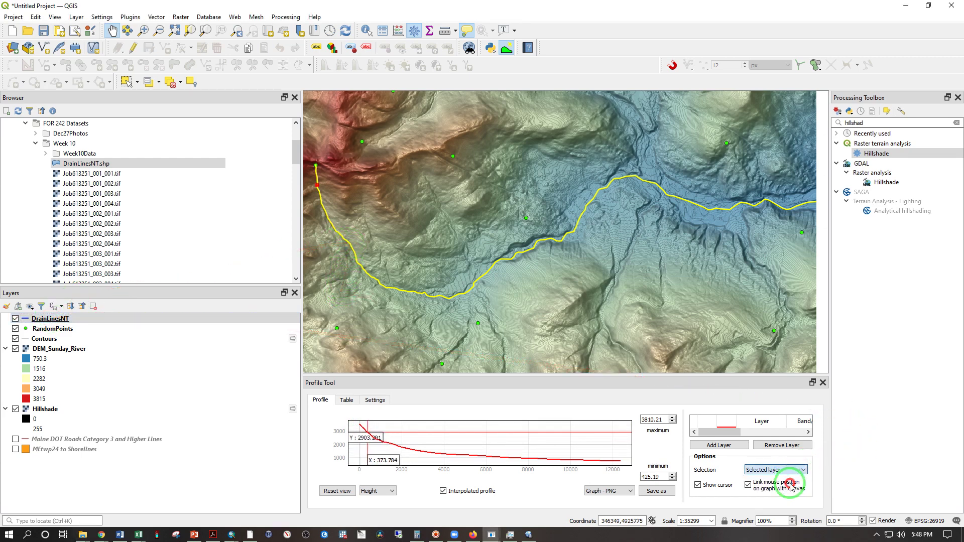
left_click(126, 82)
left_click_drag(477, 235, 518, 282)
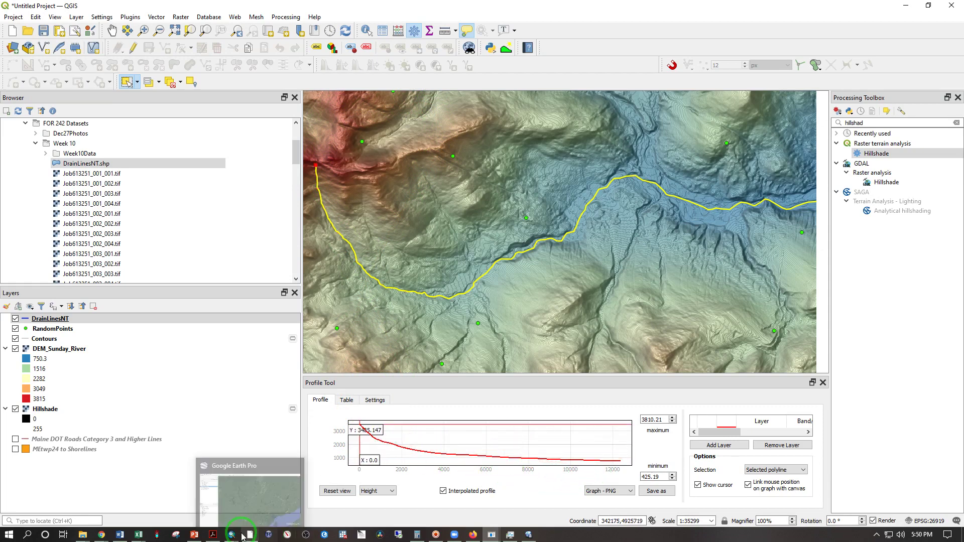
left_click(176, 535)
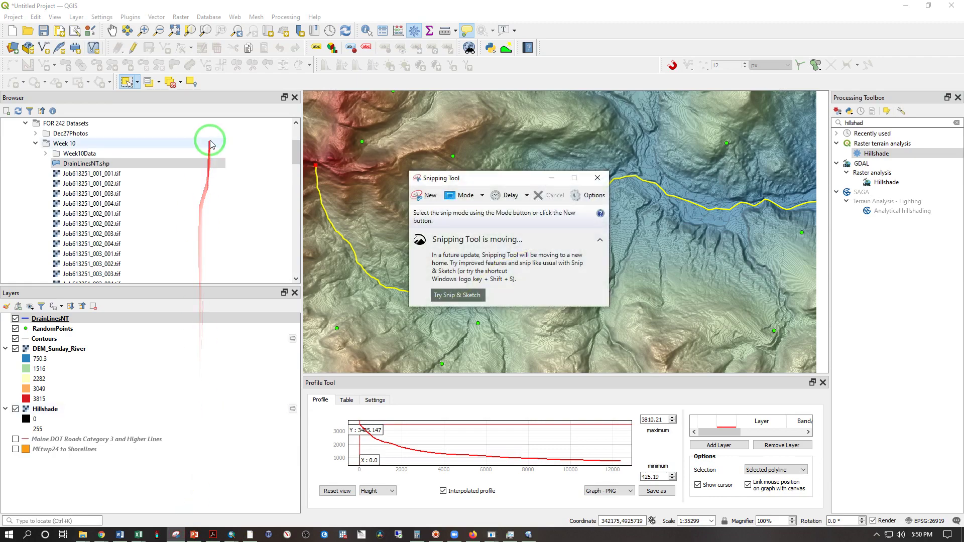
left_click(421, 192)
left_click_drag(278, 84, 825, 509)
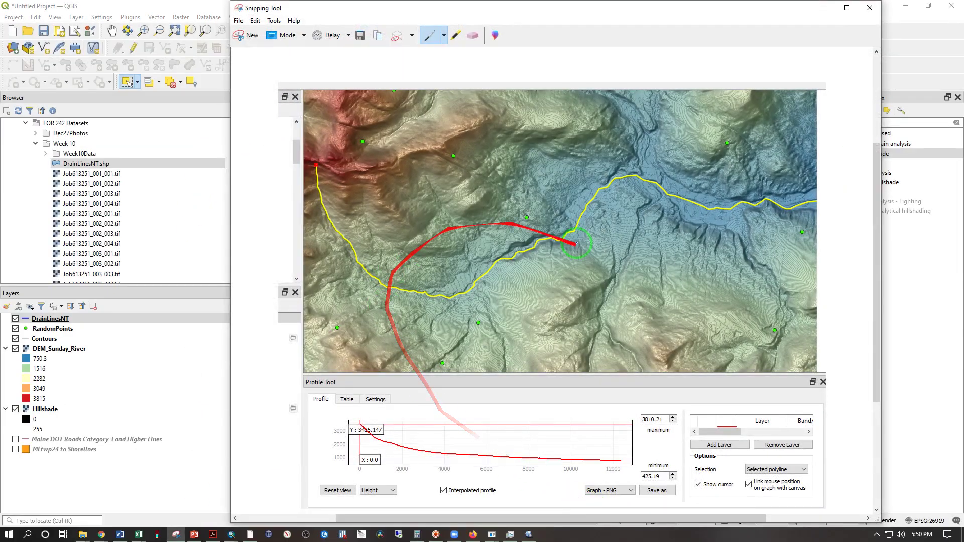
left_click(870, 7)
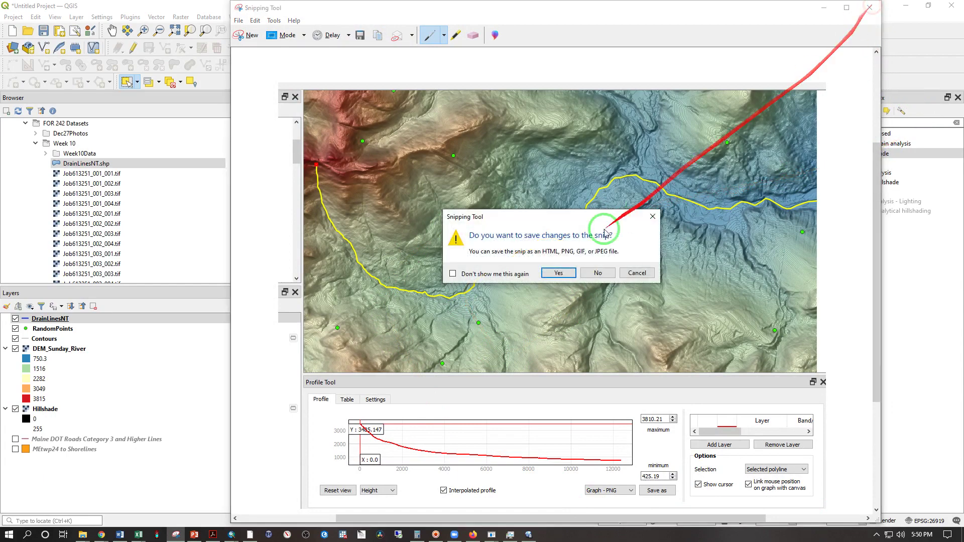
left_click(597, 272)
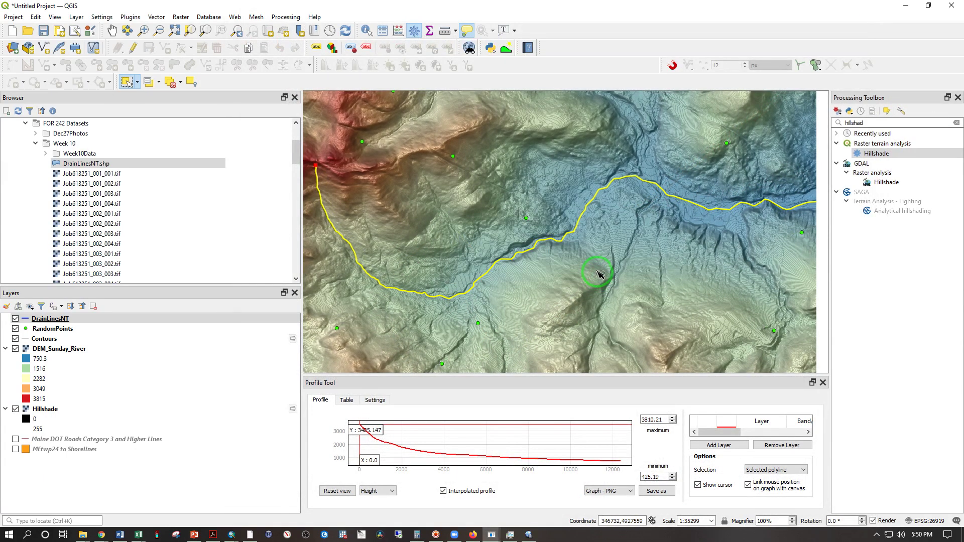